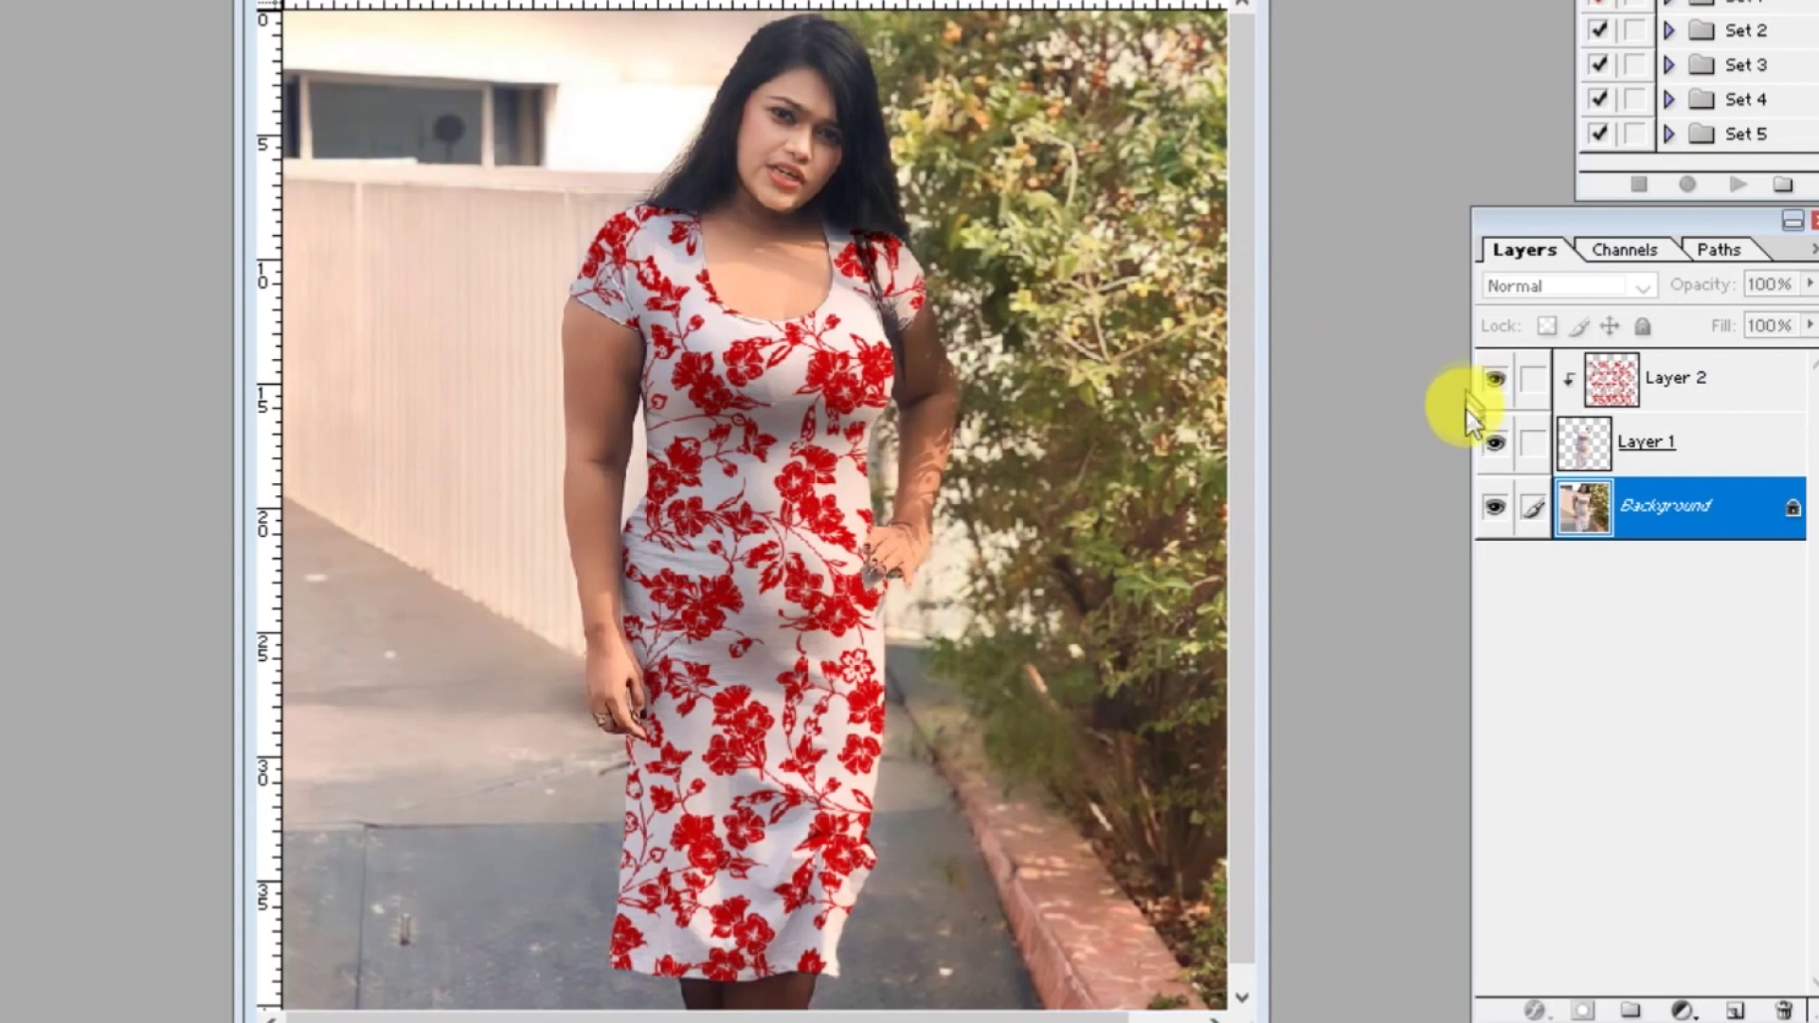
Step: Toggle Layer 2's floral texture off and on twice to compare it with the grey dress
{"action": "left_click", "coordinate": [1494, 387]}
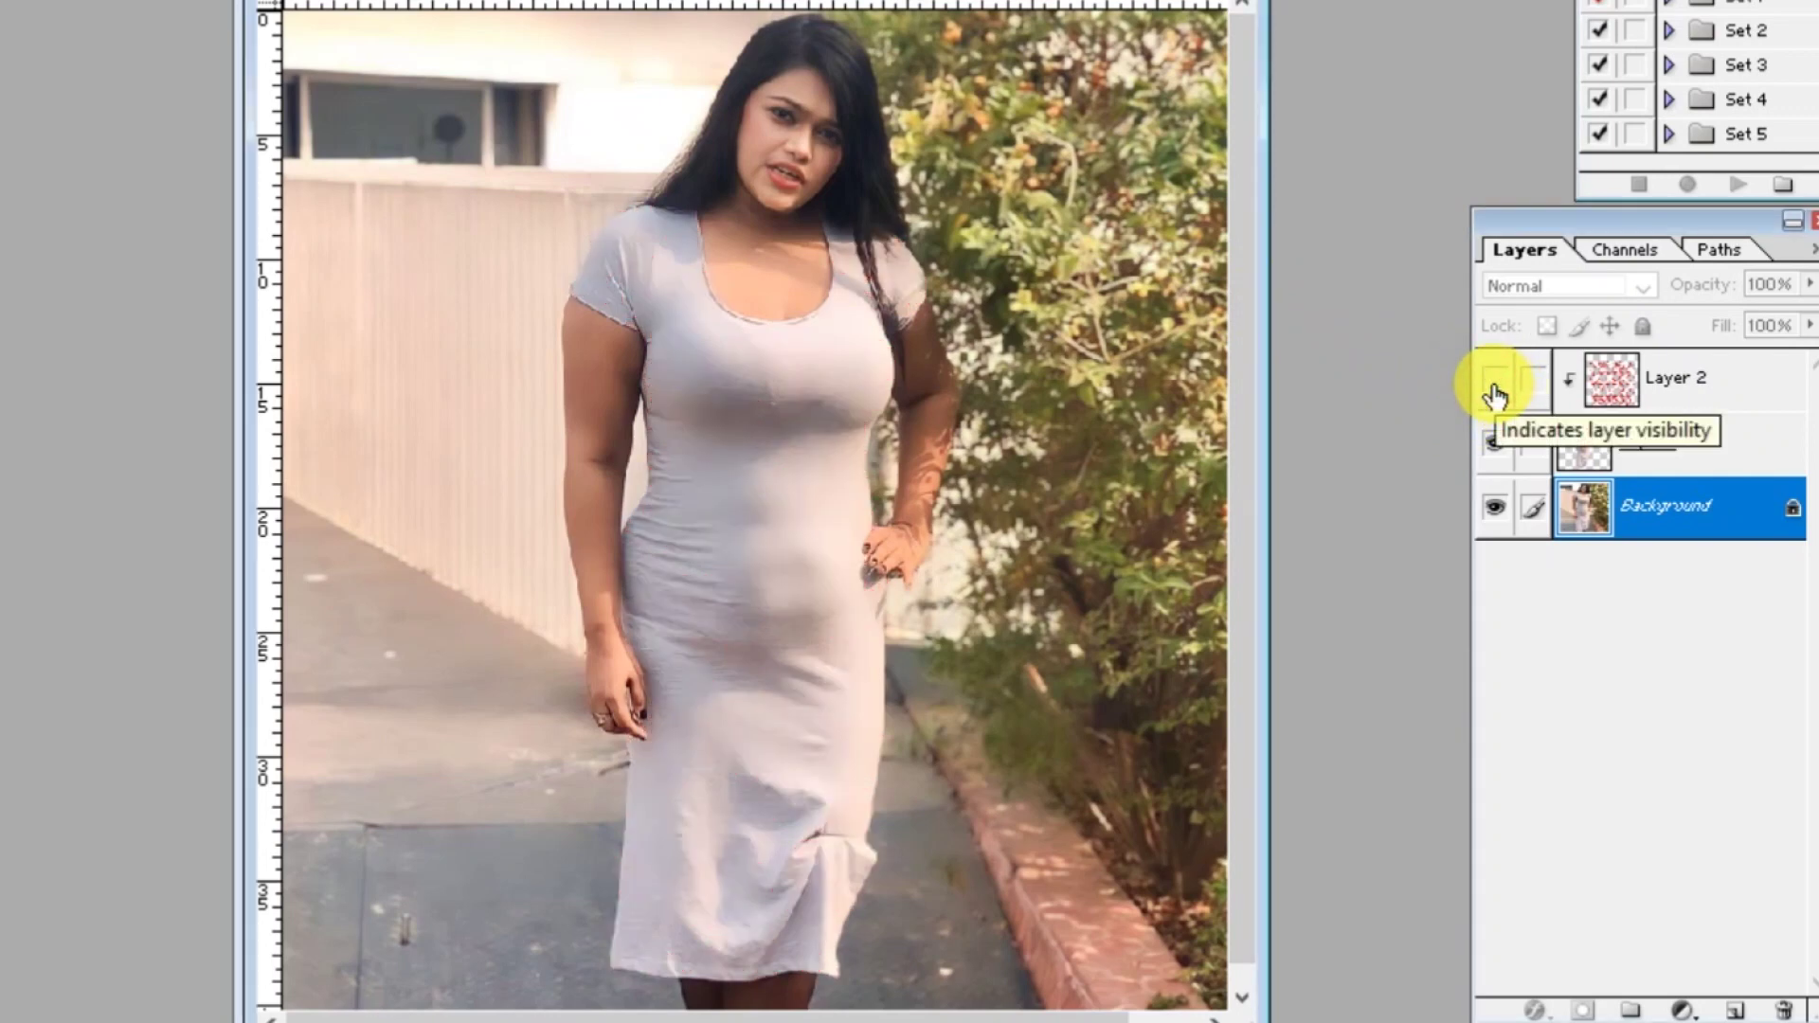
{"action": "left_click", "coordinate": [1495, 389]}
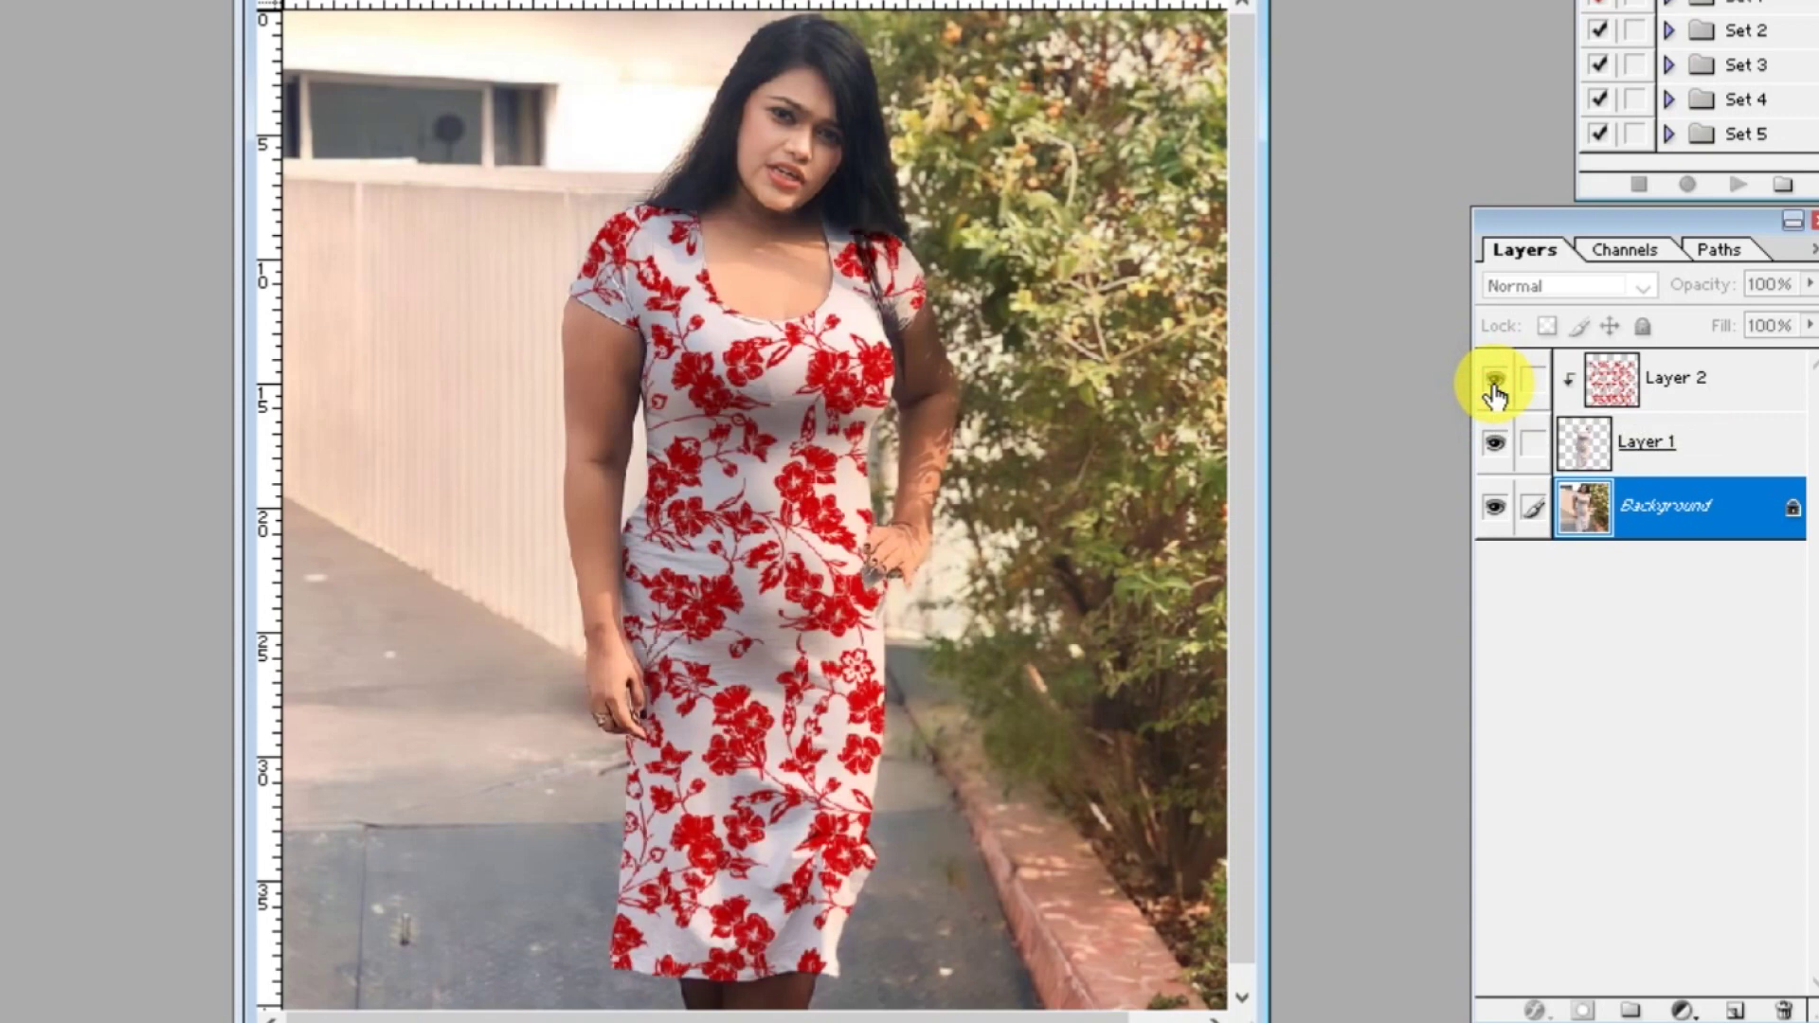
{"action": "left_click", "coordinate": [1494, 389]}
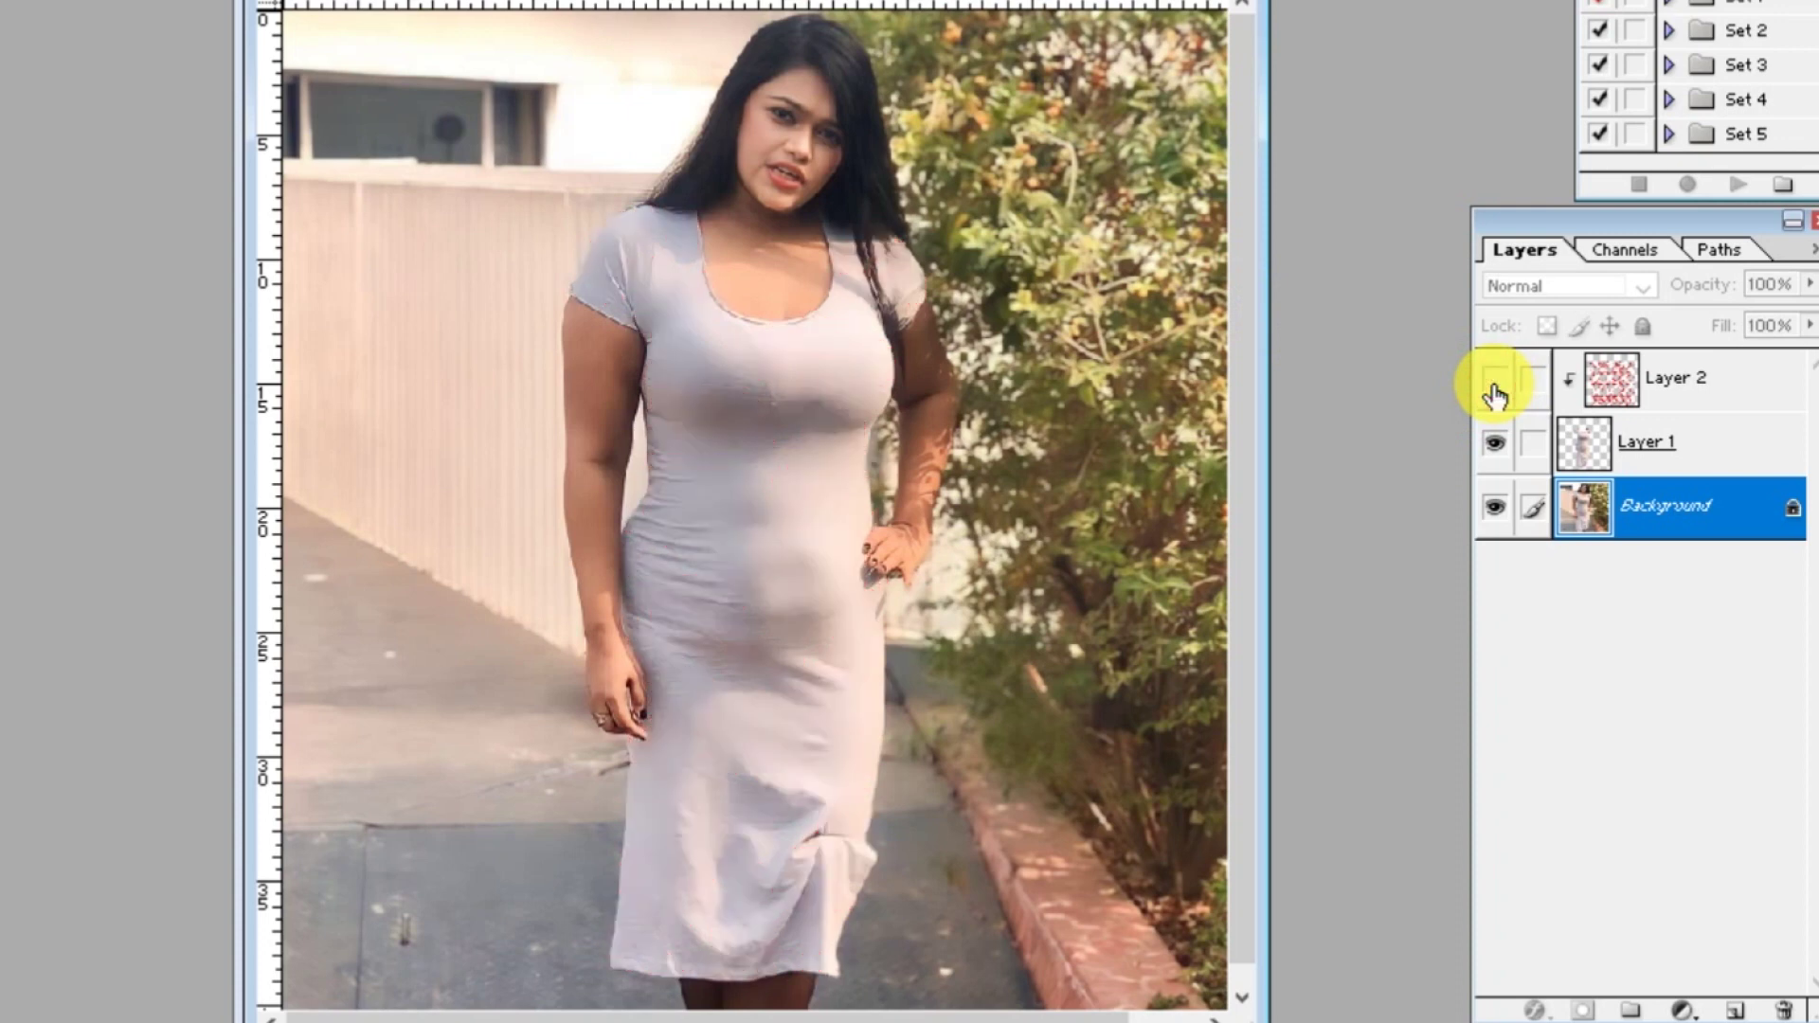
{"action": "left_click", "coordinate": [1494, 388]}
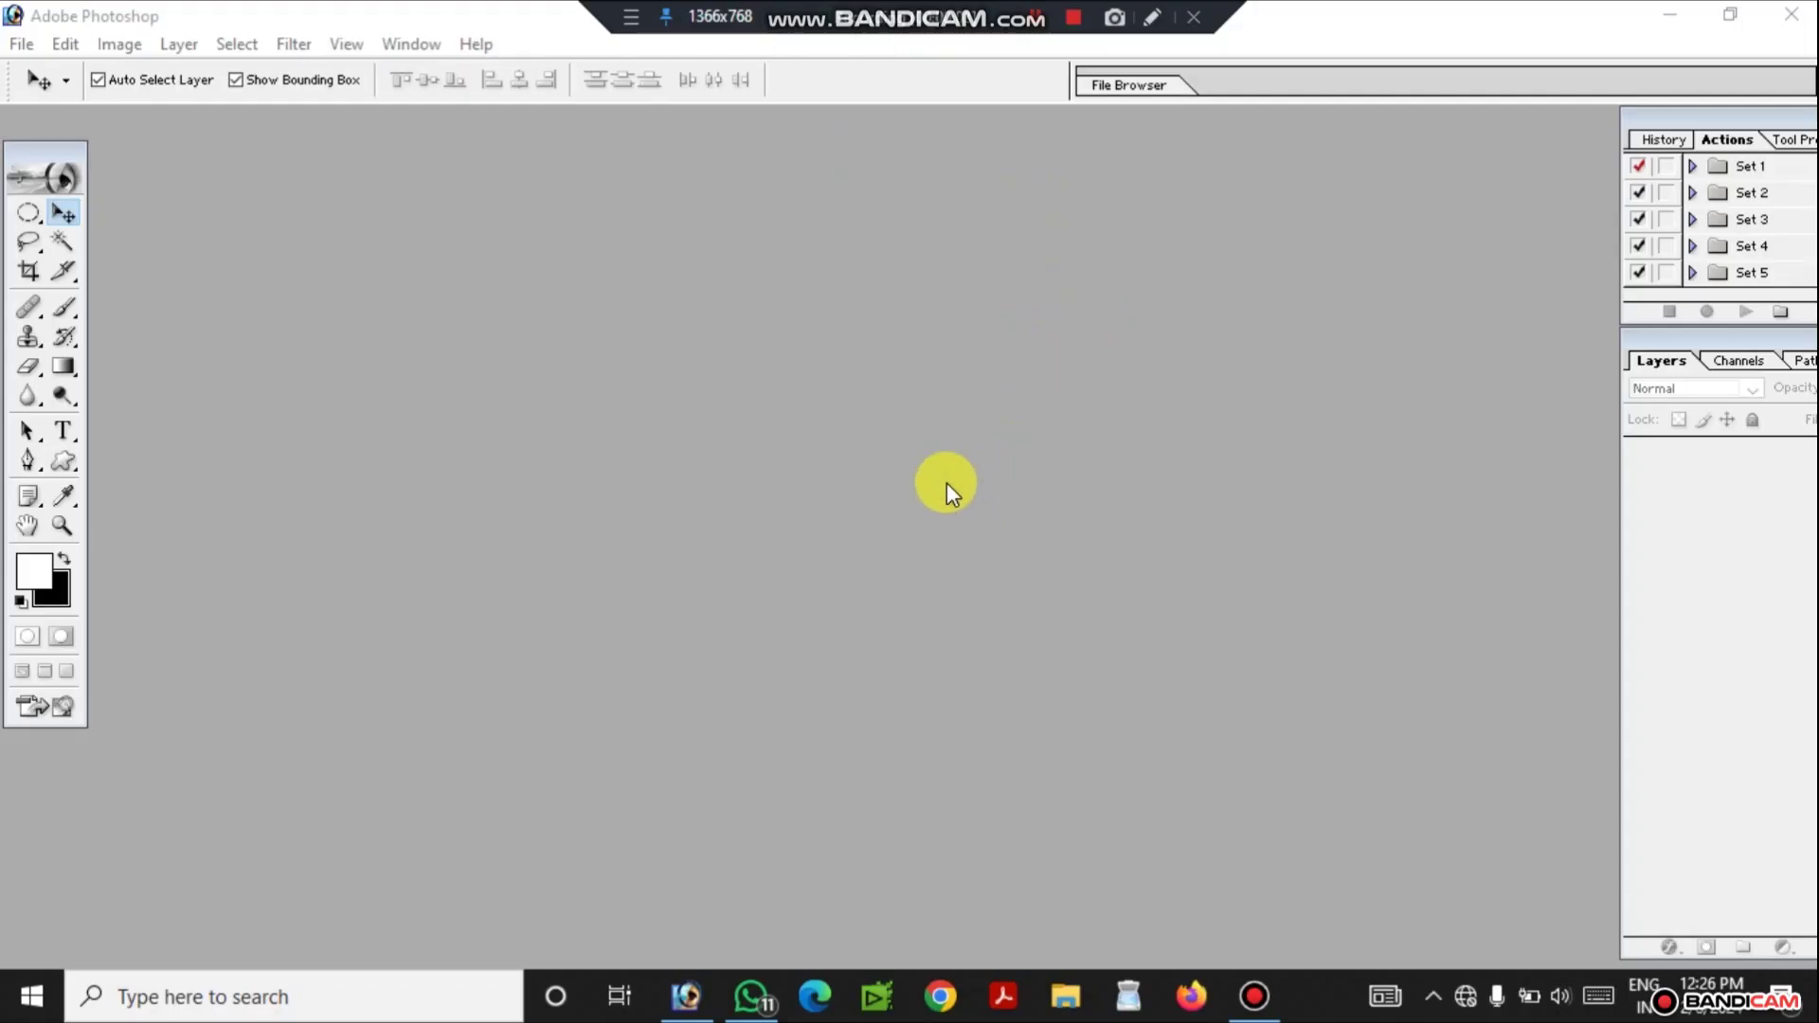
Step: Open 1707140123694.jpg, centre and enlarge its window, and fit the whole photo on screen
{"action": "double_click", "coordinate": [941, 503]}
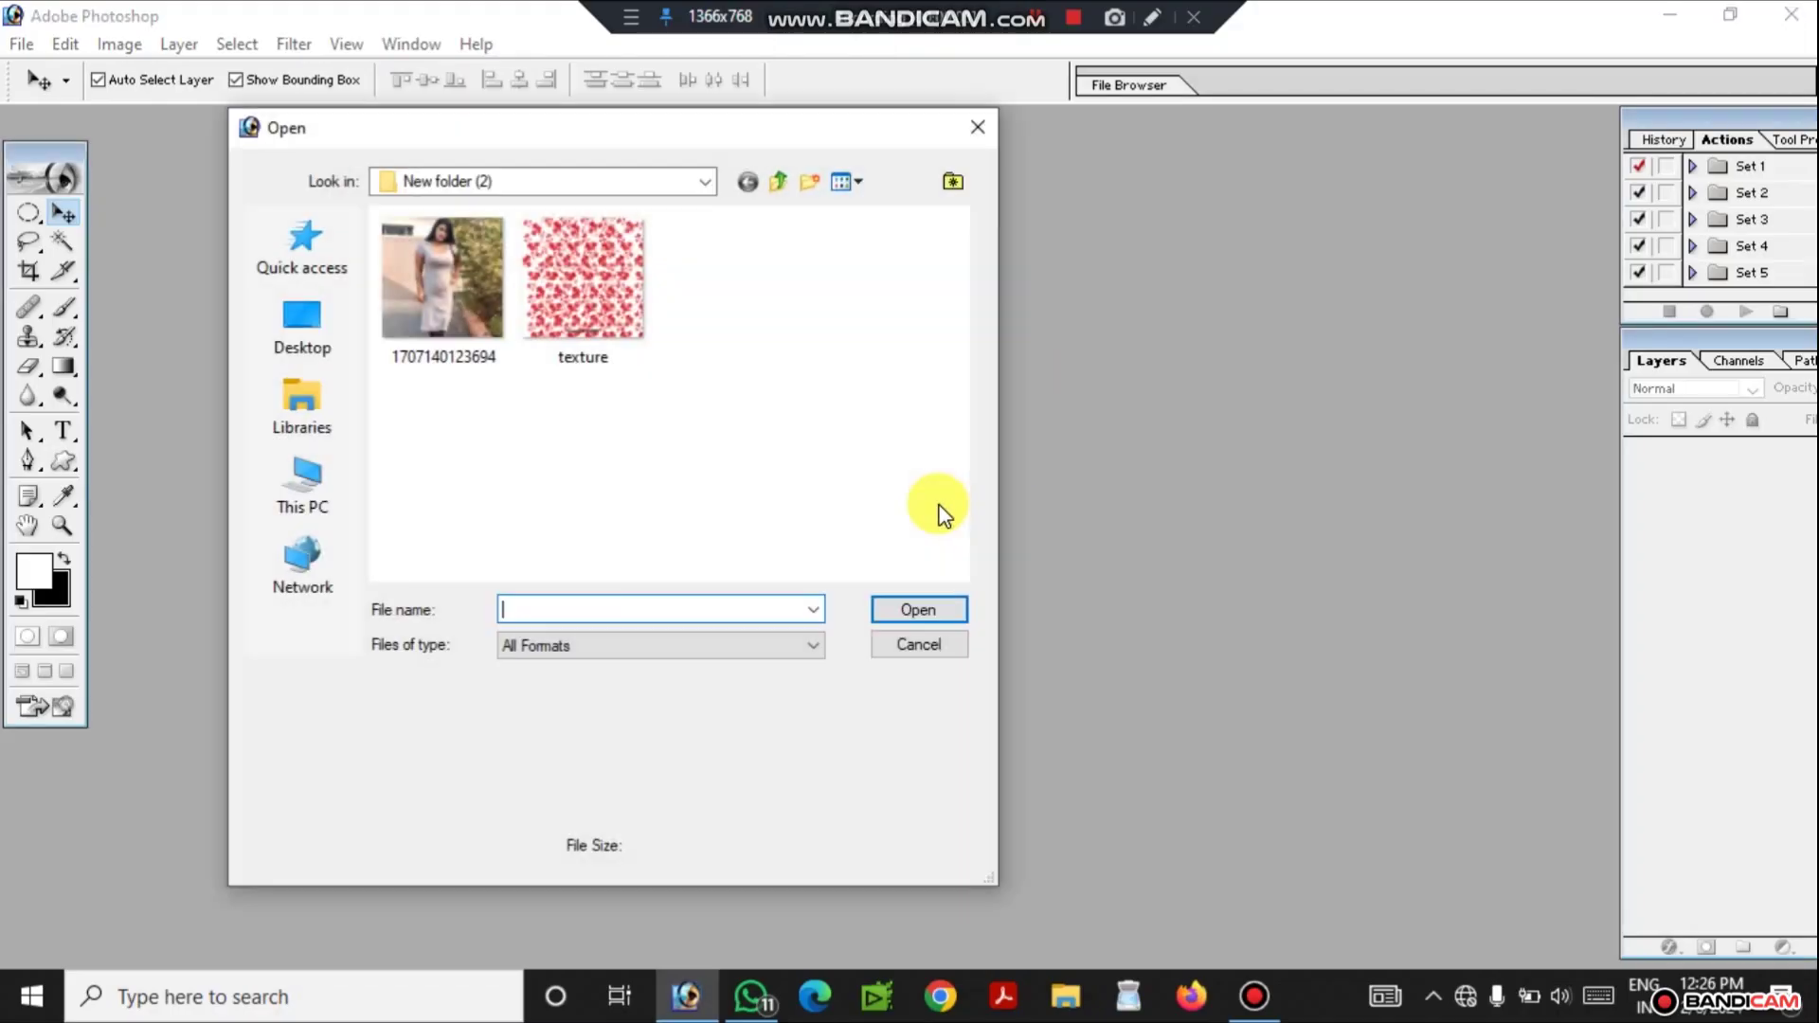
{"action": "left_click", "coordinate": [459, 370]}
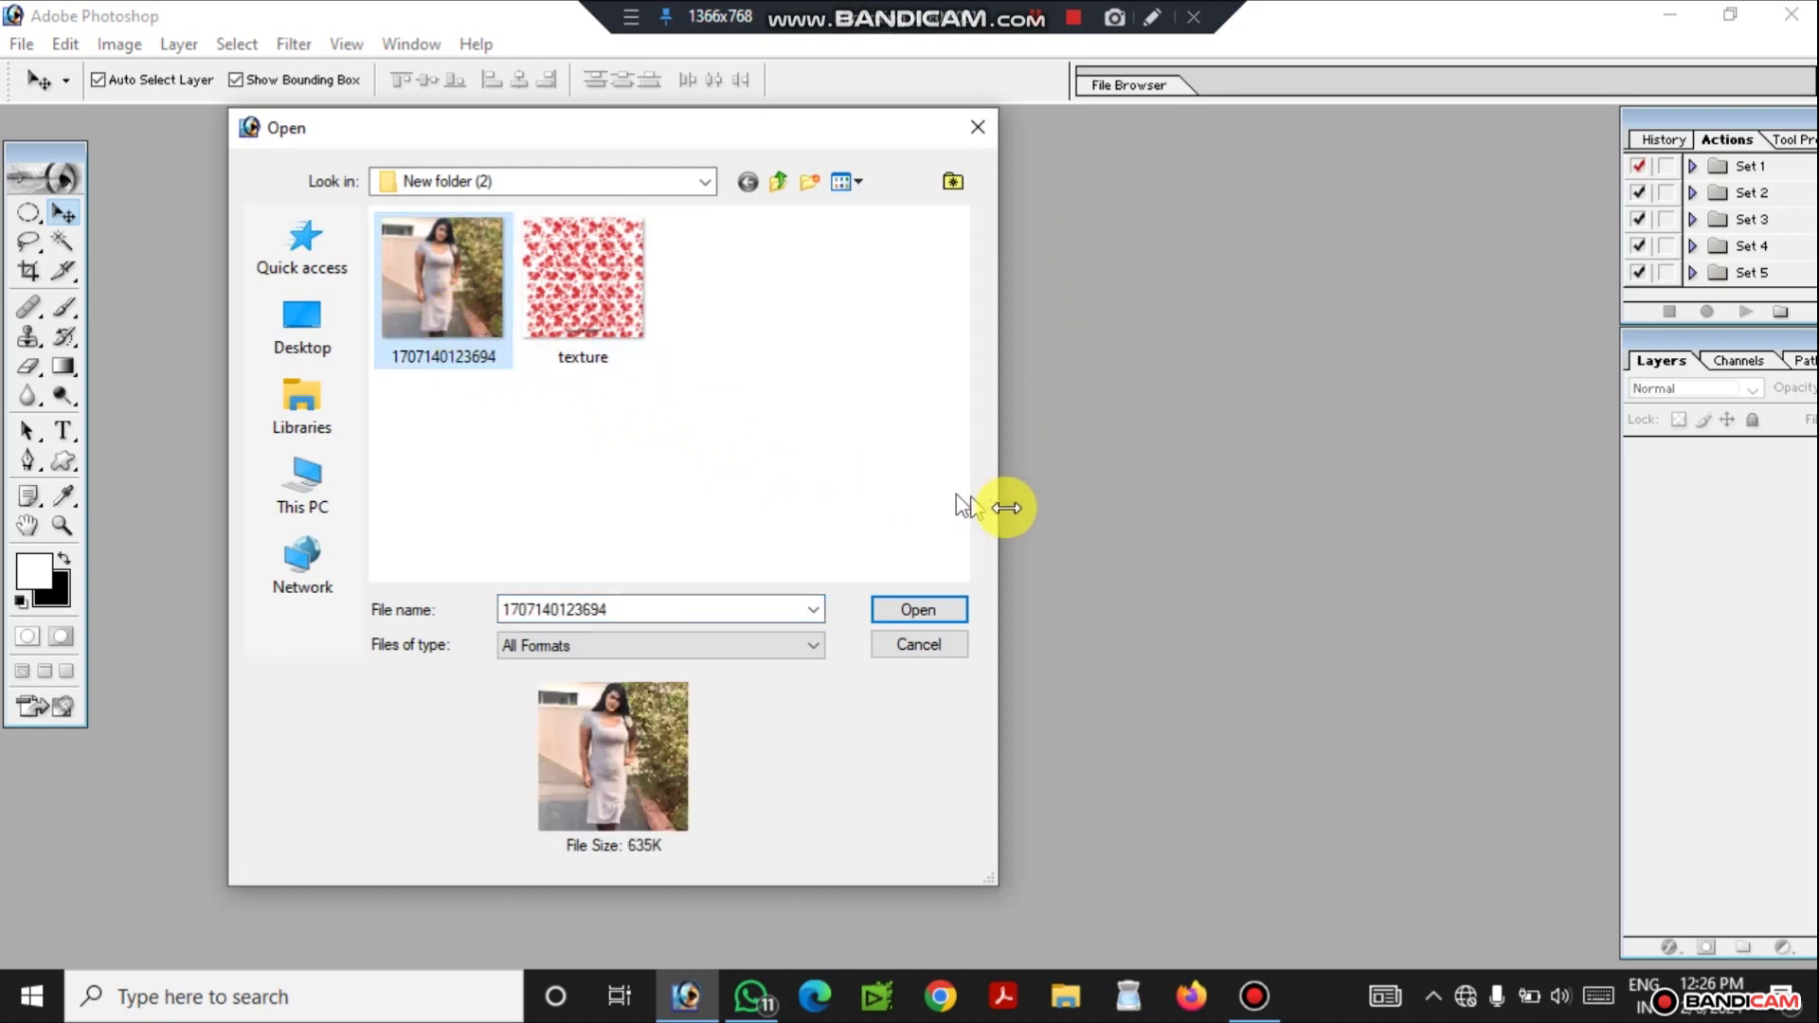
{"action": "left_click", "coordinate": [934, 609]}
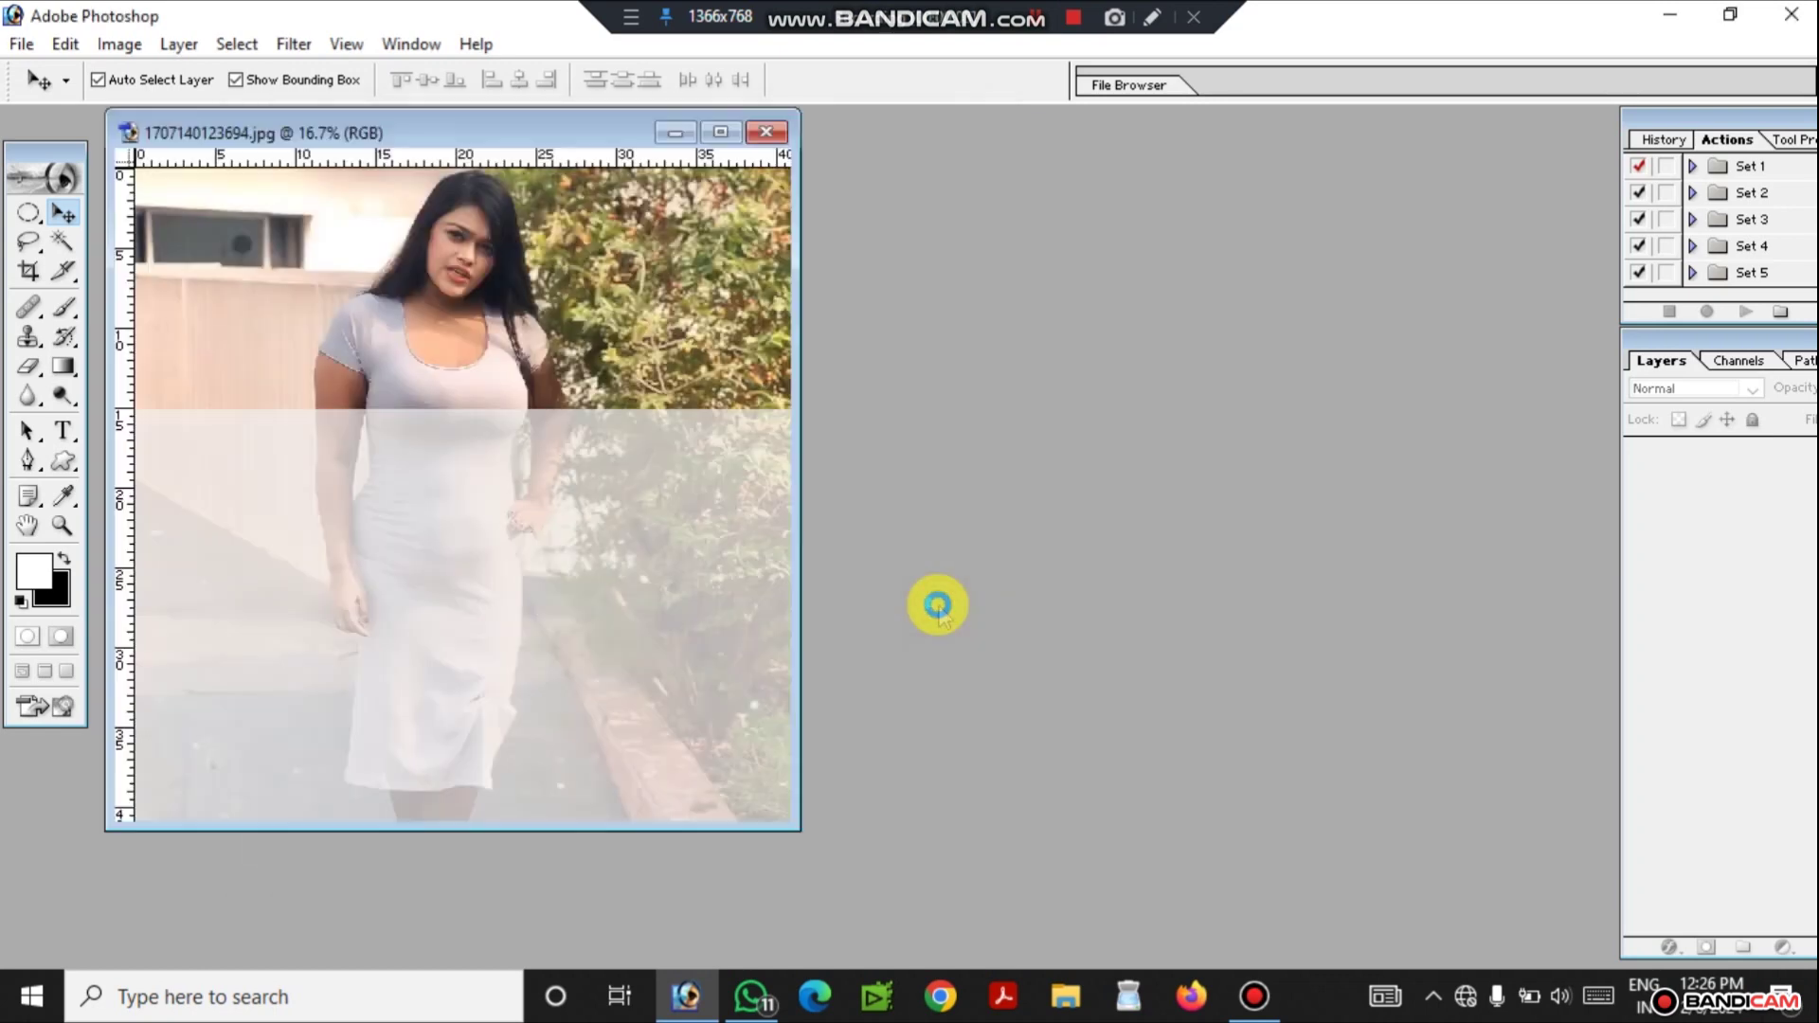
{"action": "left_click_drag", "start_coordinate": [310, 138], "coordinate": [622, 151]}
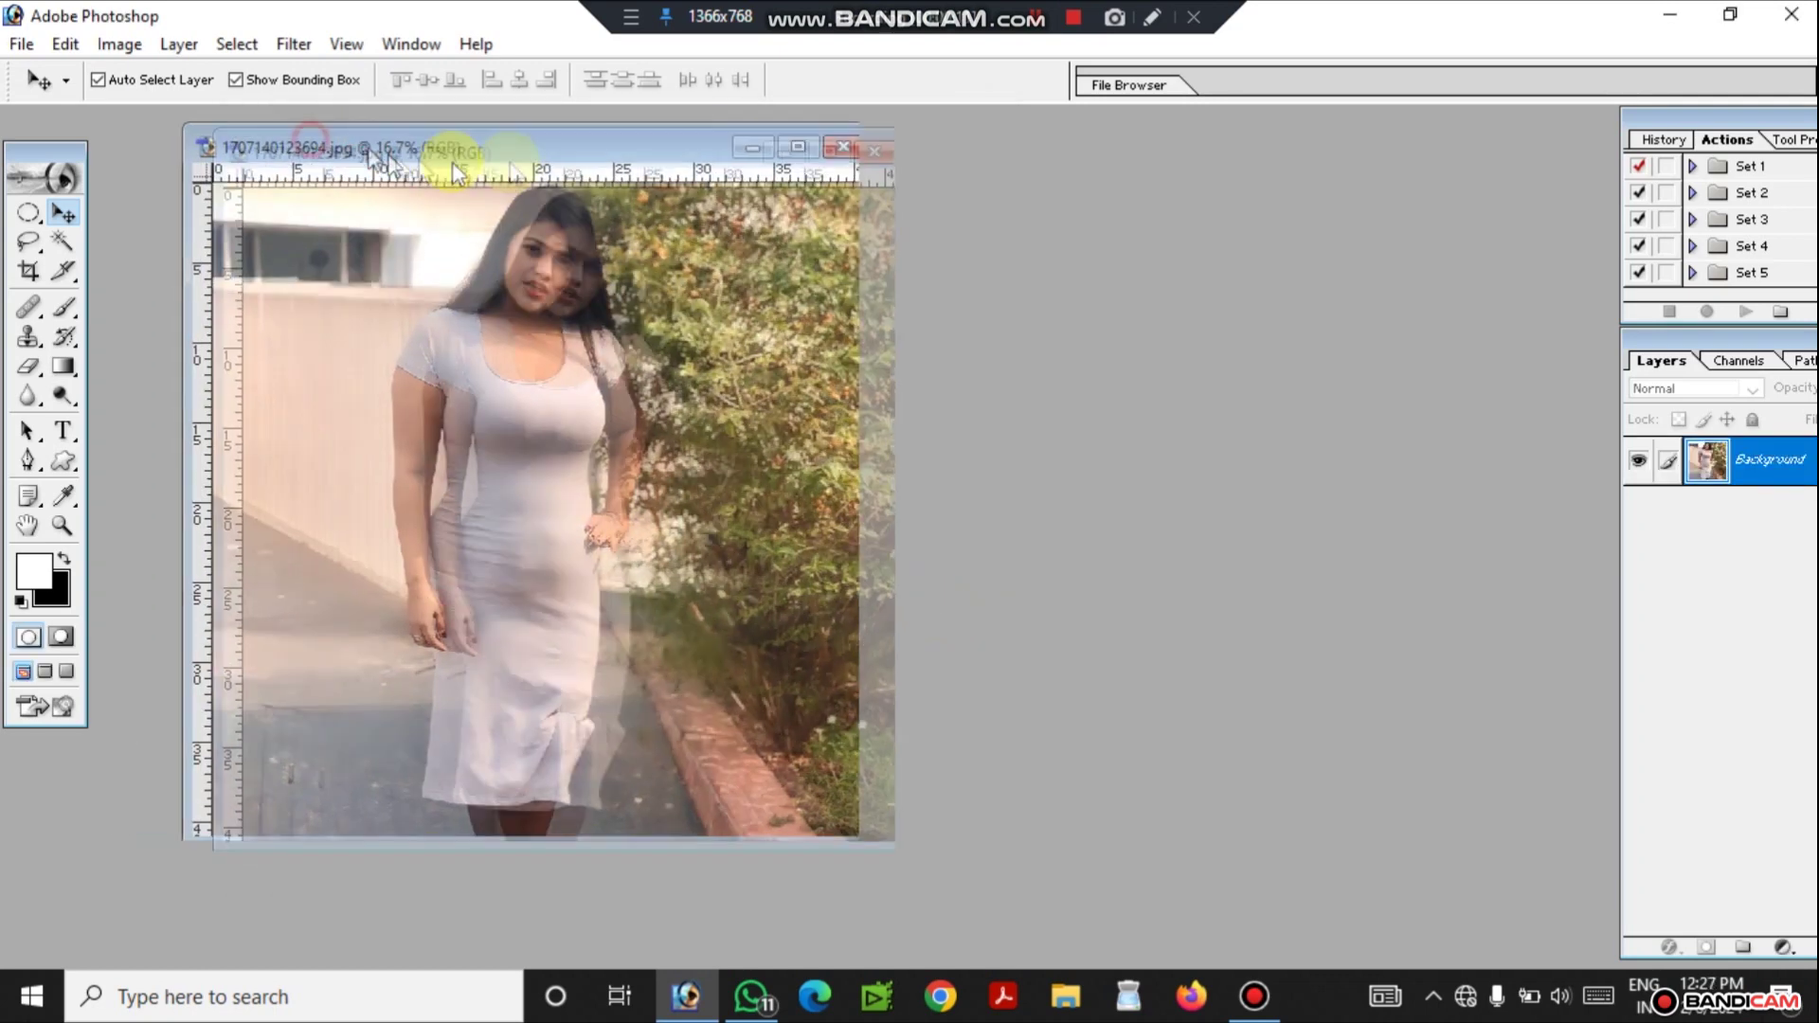
{"action": "left_click_drag", "start_coordinate": [1109, 840], "coordinate": [1210, 885]}
{"action": "key", "text": "ctrl+0"}
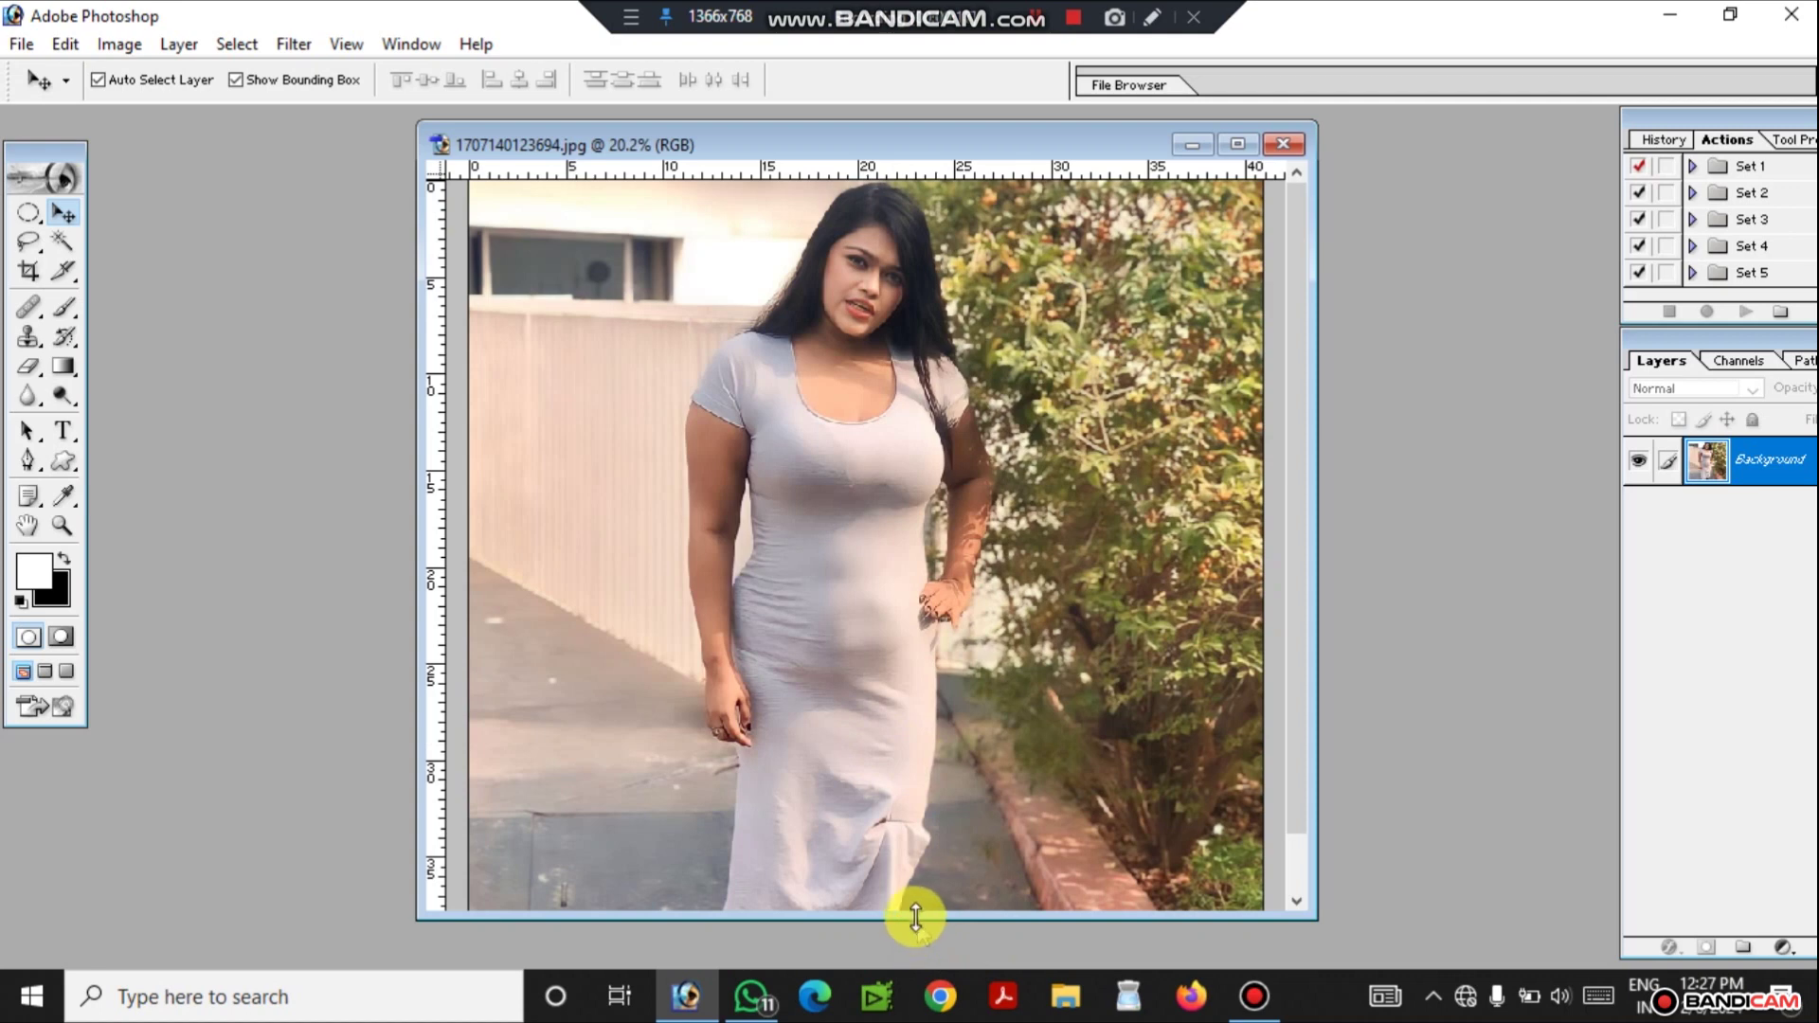
{"action": "left_click_drag", "start_coordinate": [916, 919], "coordinate": [915, 963]}
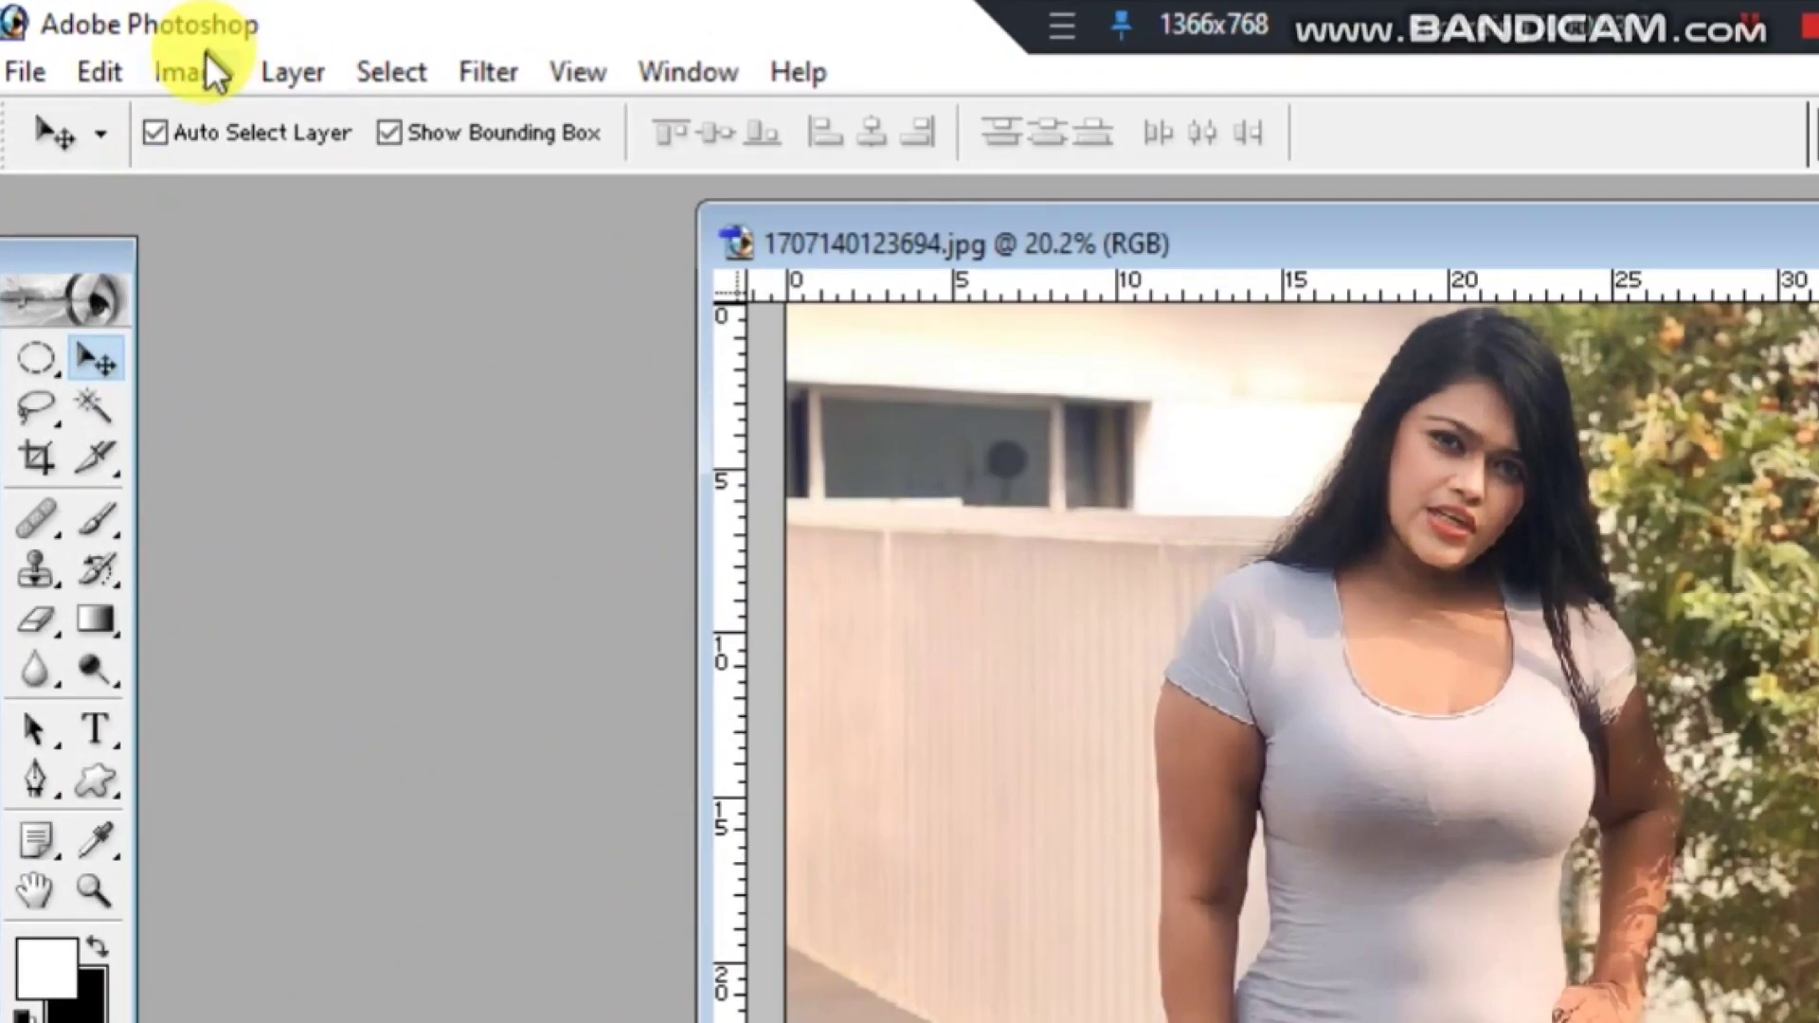
{"action": "left_click", "coordinate": [124, 42]}
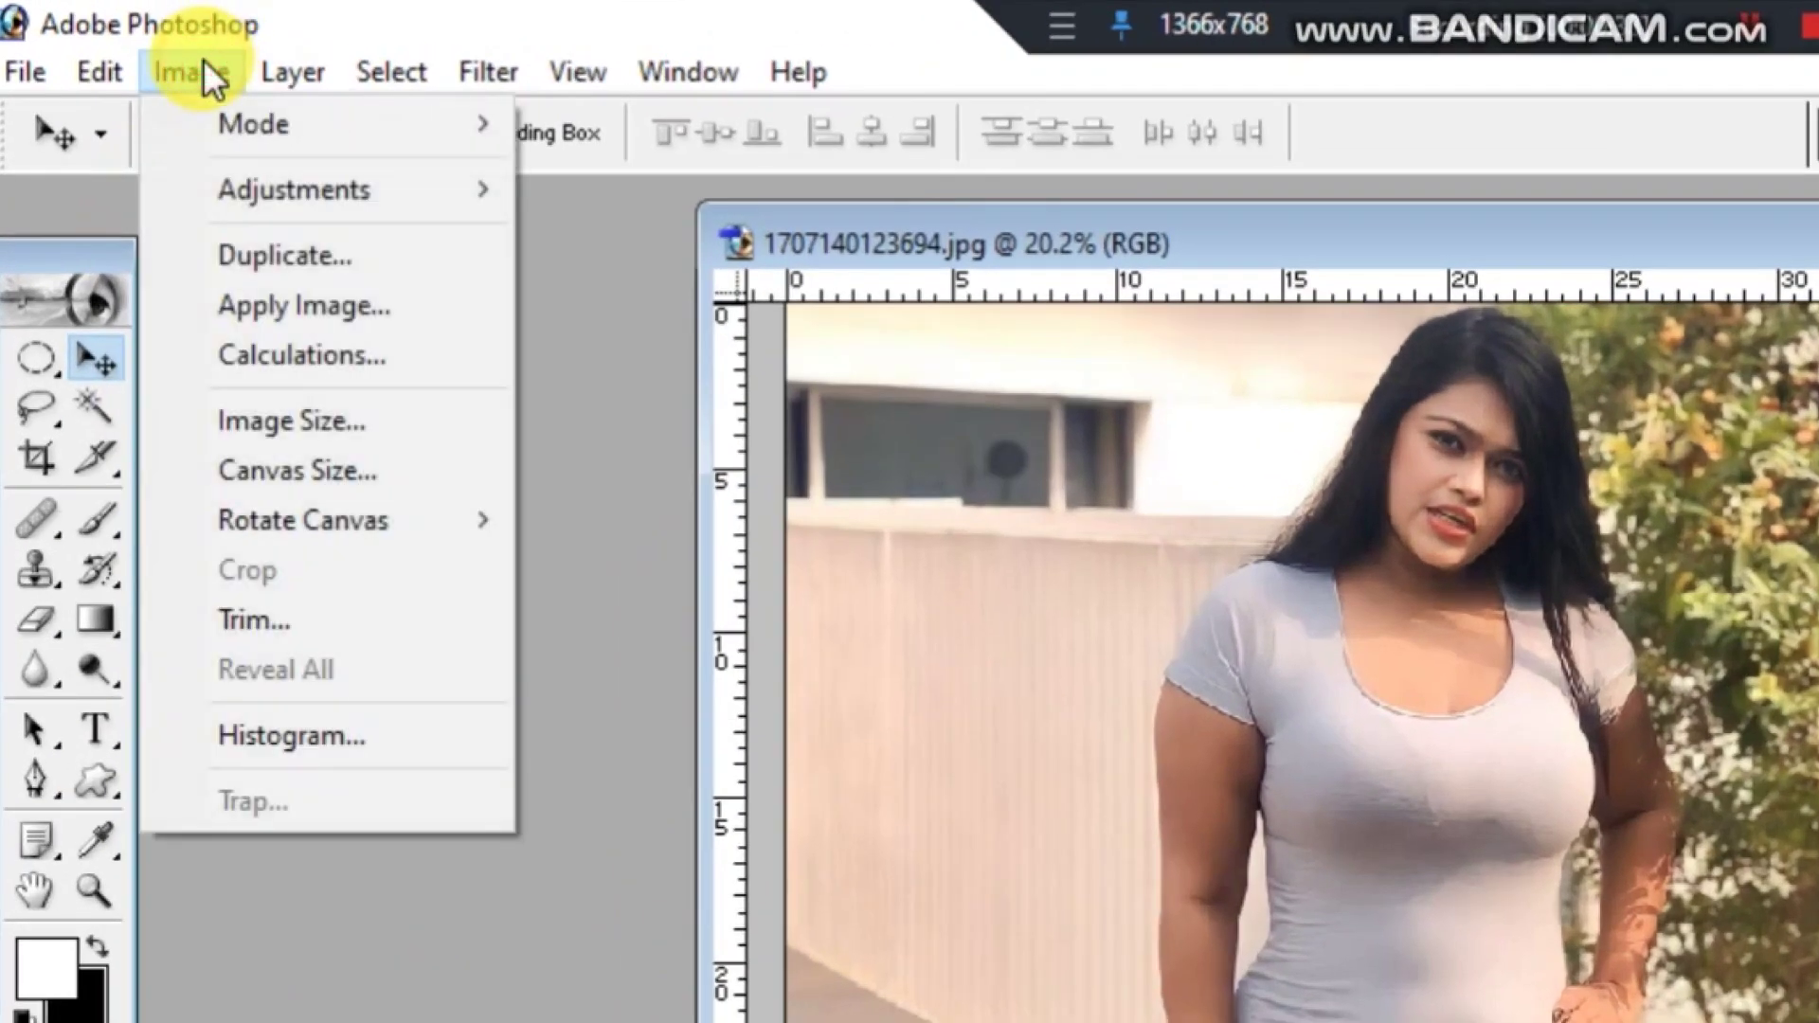
{"action": "mouse_move", "coordinate": [253, 123]}
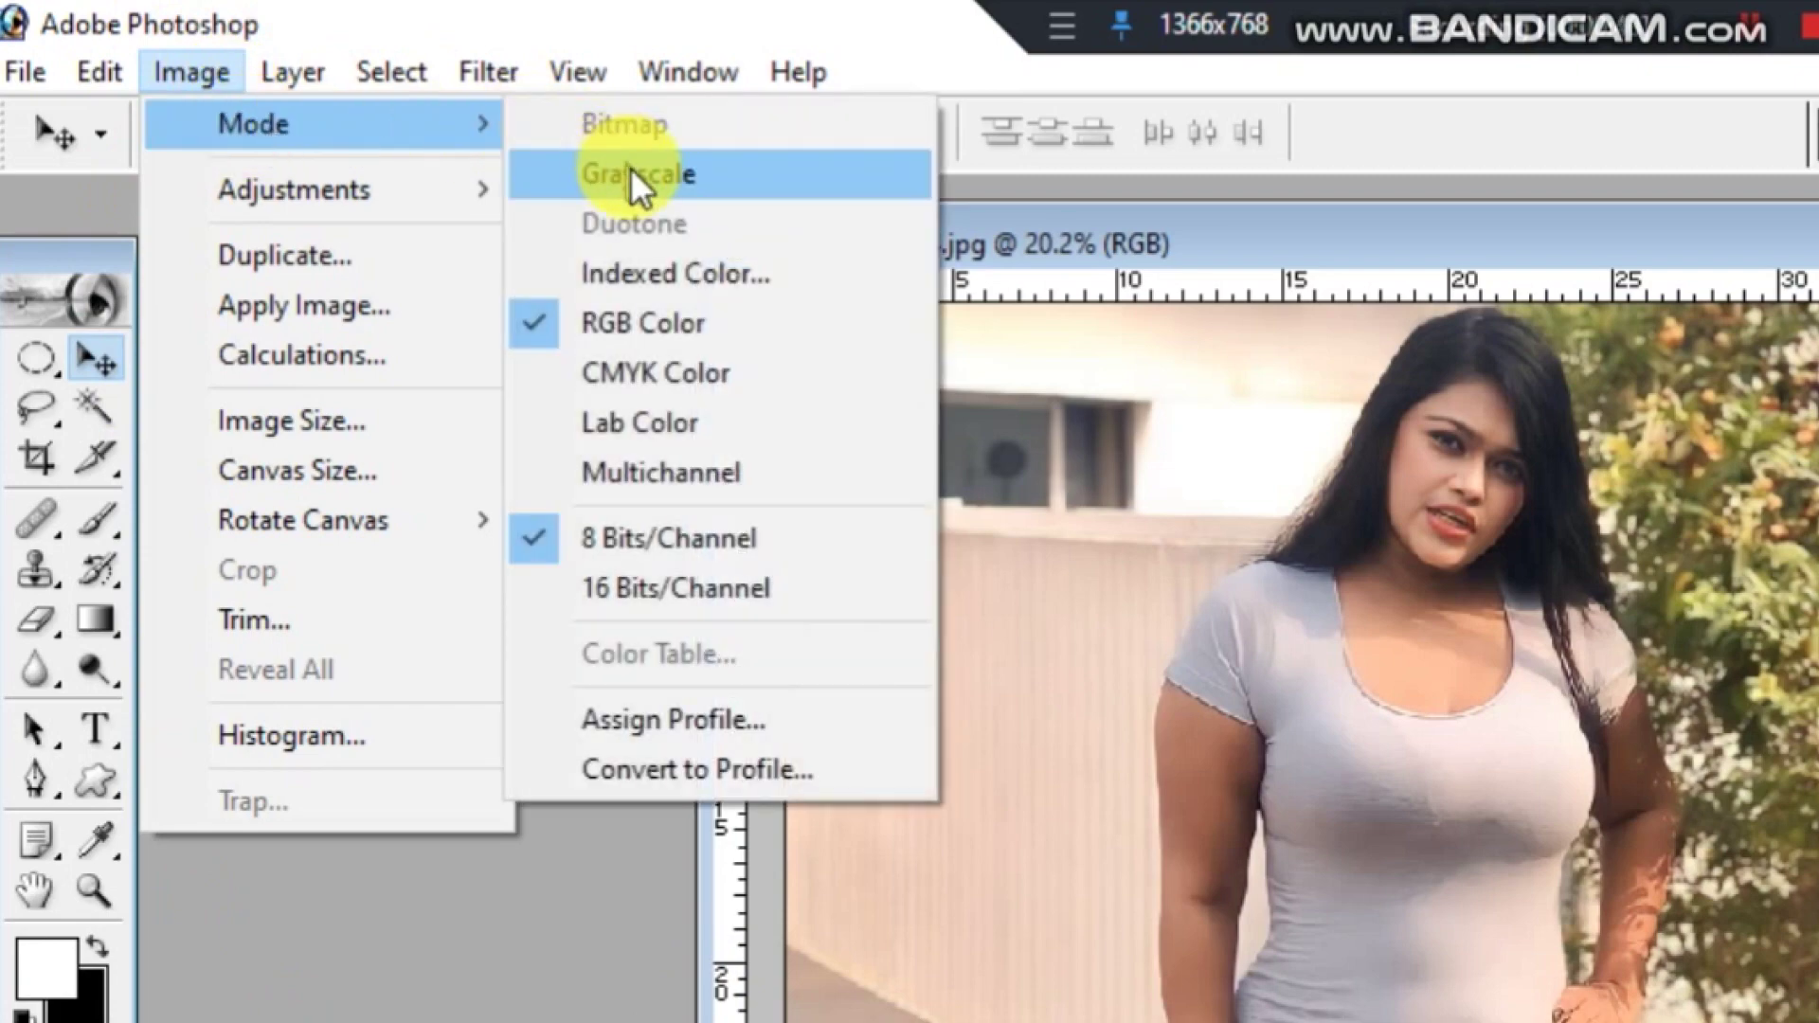
Step: Convert the photo to Grayscale mode, discarding its colour information
{"action": "left_click", "coordinate": [629, 174]}
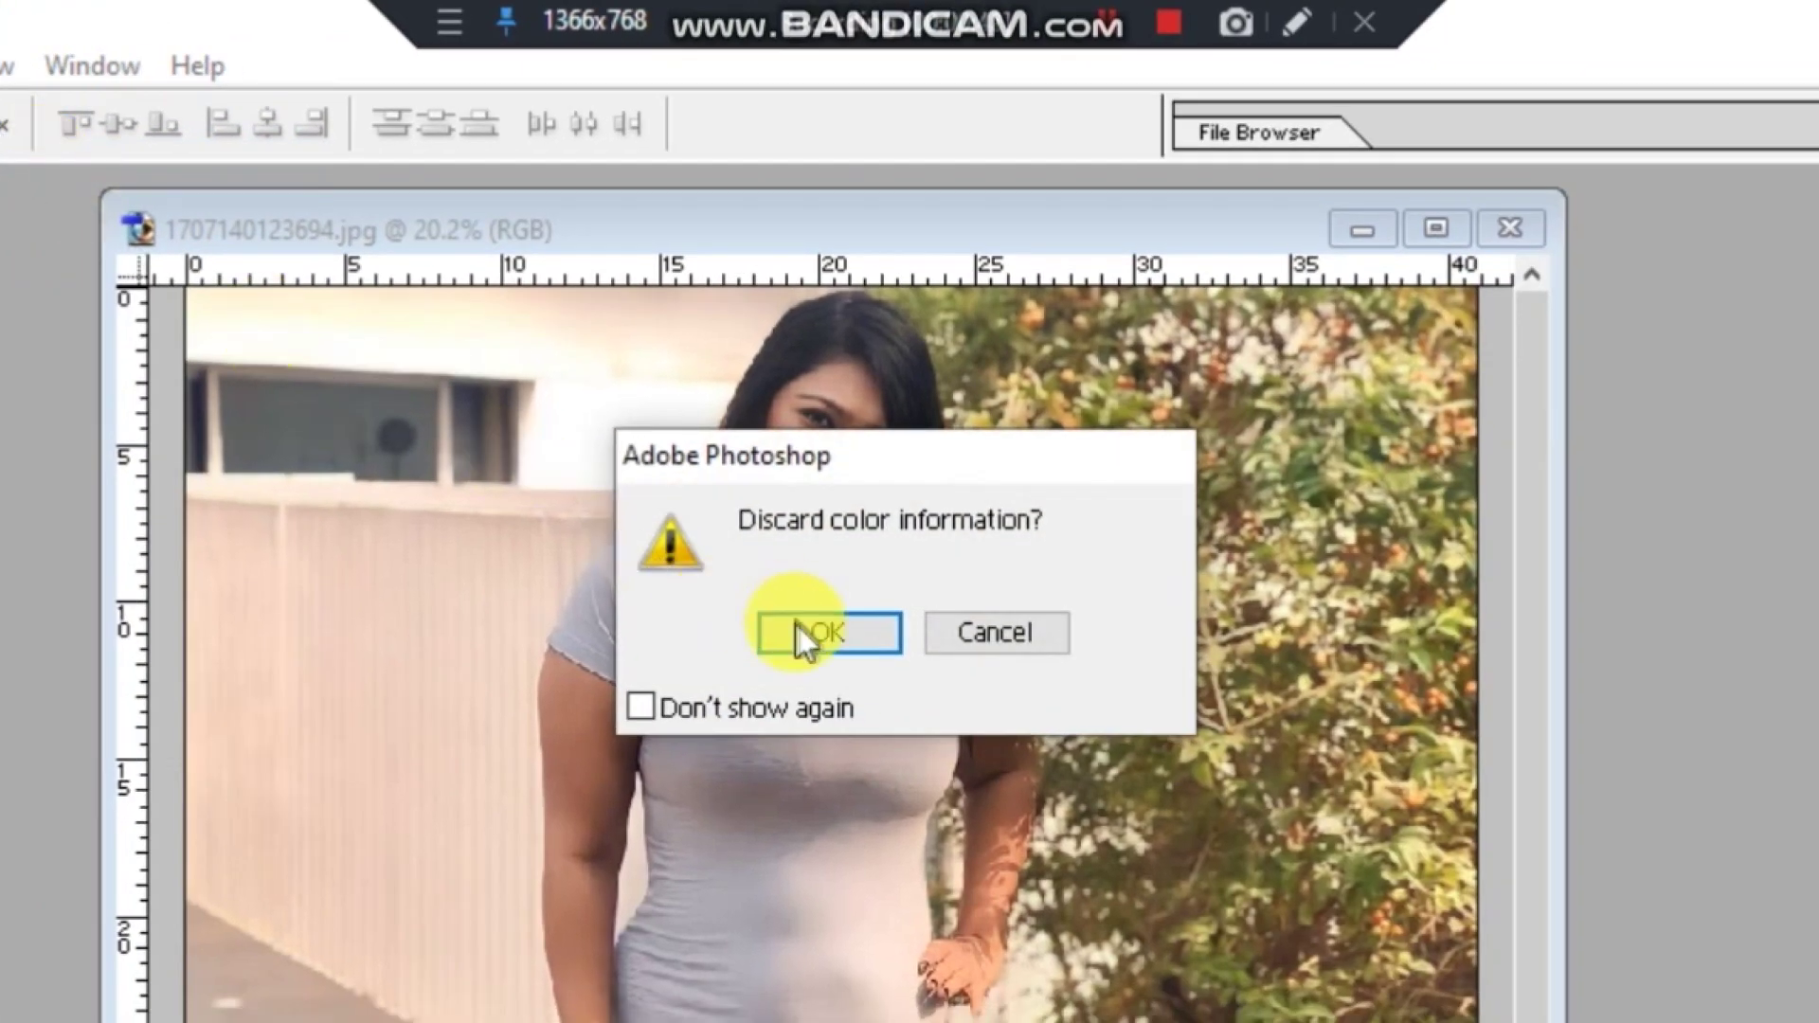
{"action": "left_click", "coordinate": [797, 627]}
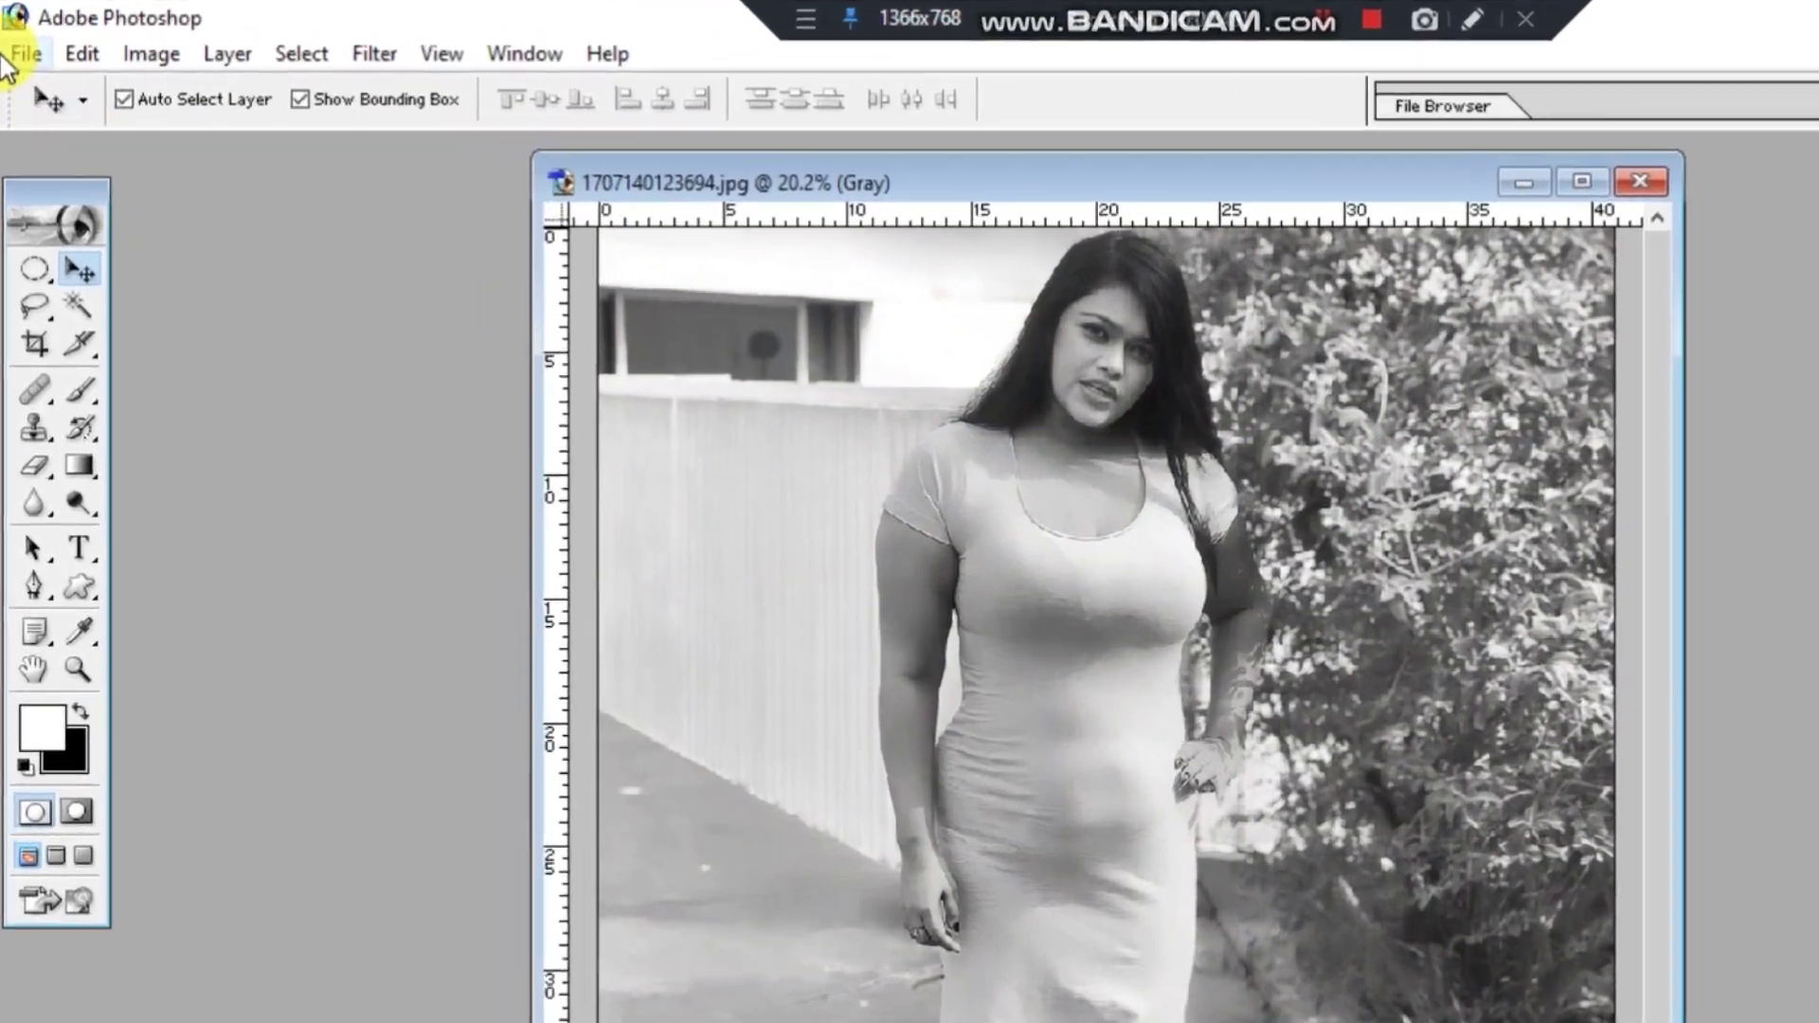
{"action": "left_click", "coordinate": [21, 44]}
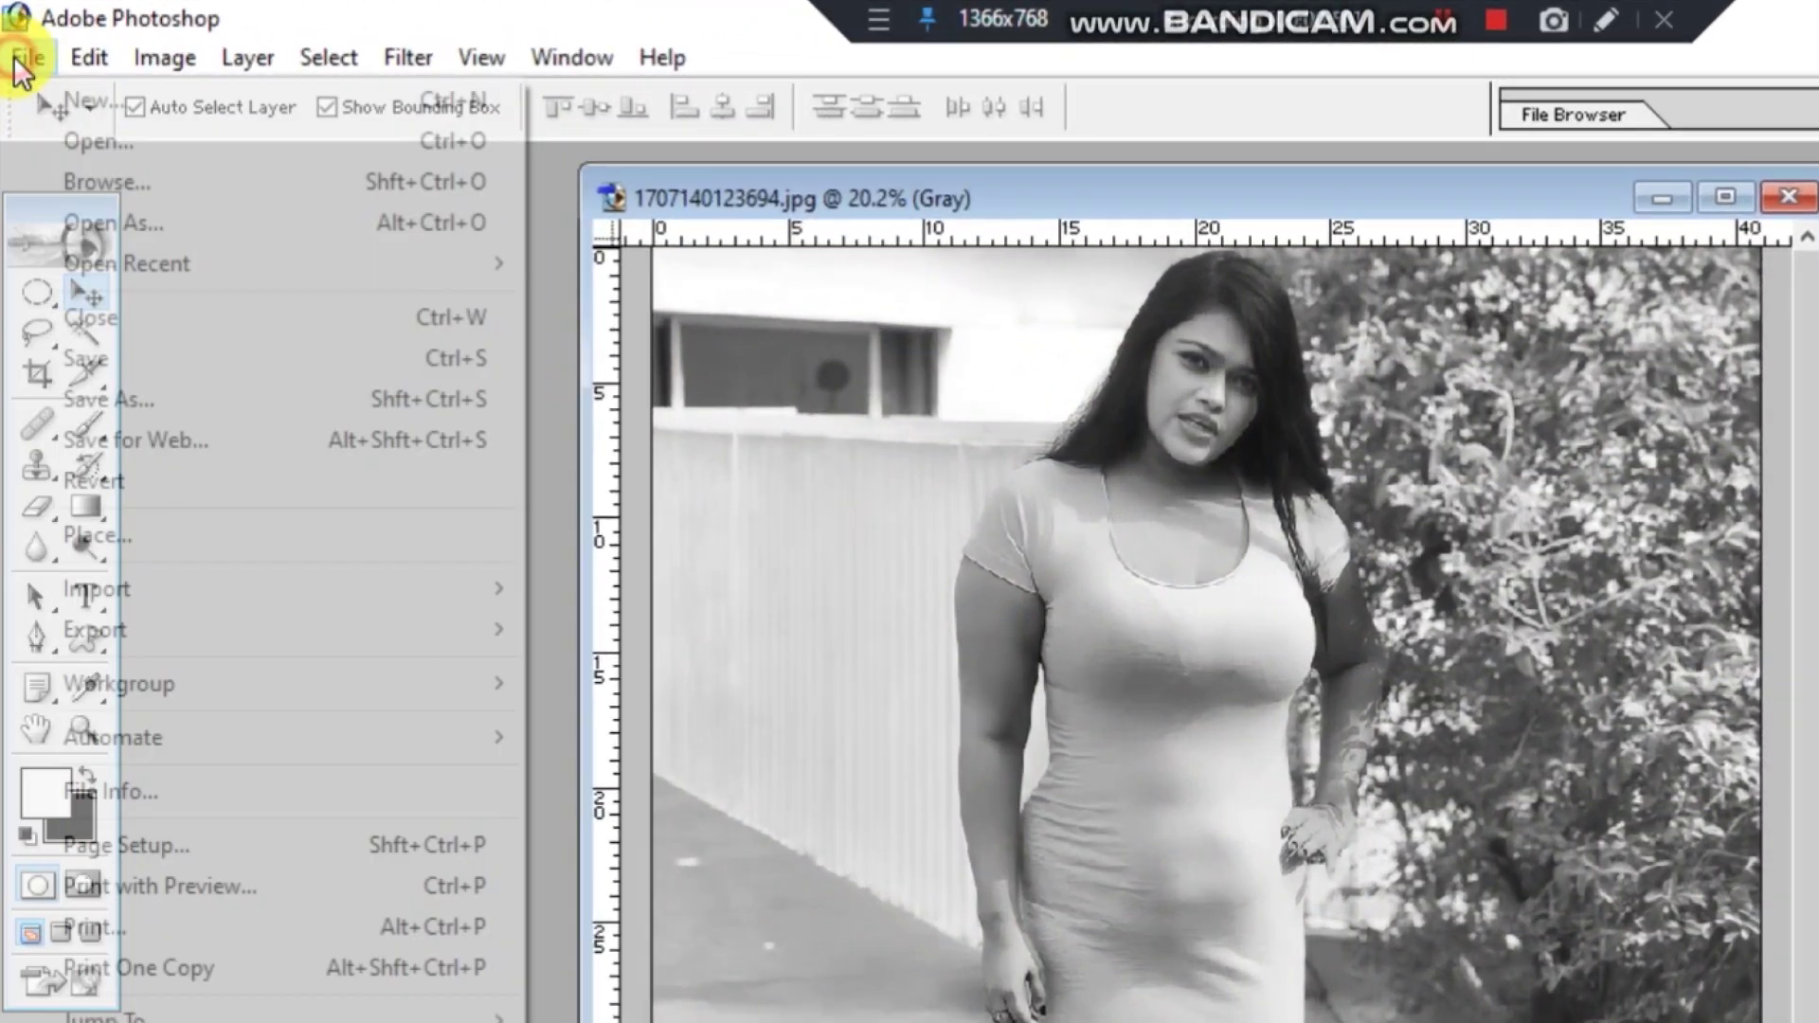
Step: Save the grayscale photo as wjklk.psd in Photoshop (*.PSD) format, then close it
{"action": "left_click", "coordinate": [132, 398]}
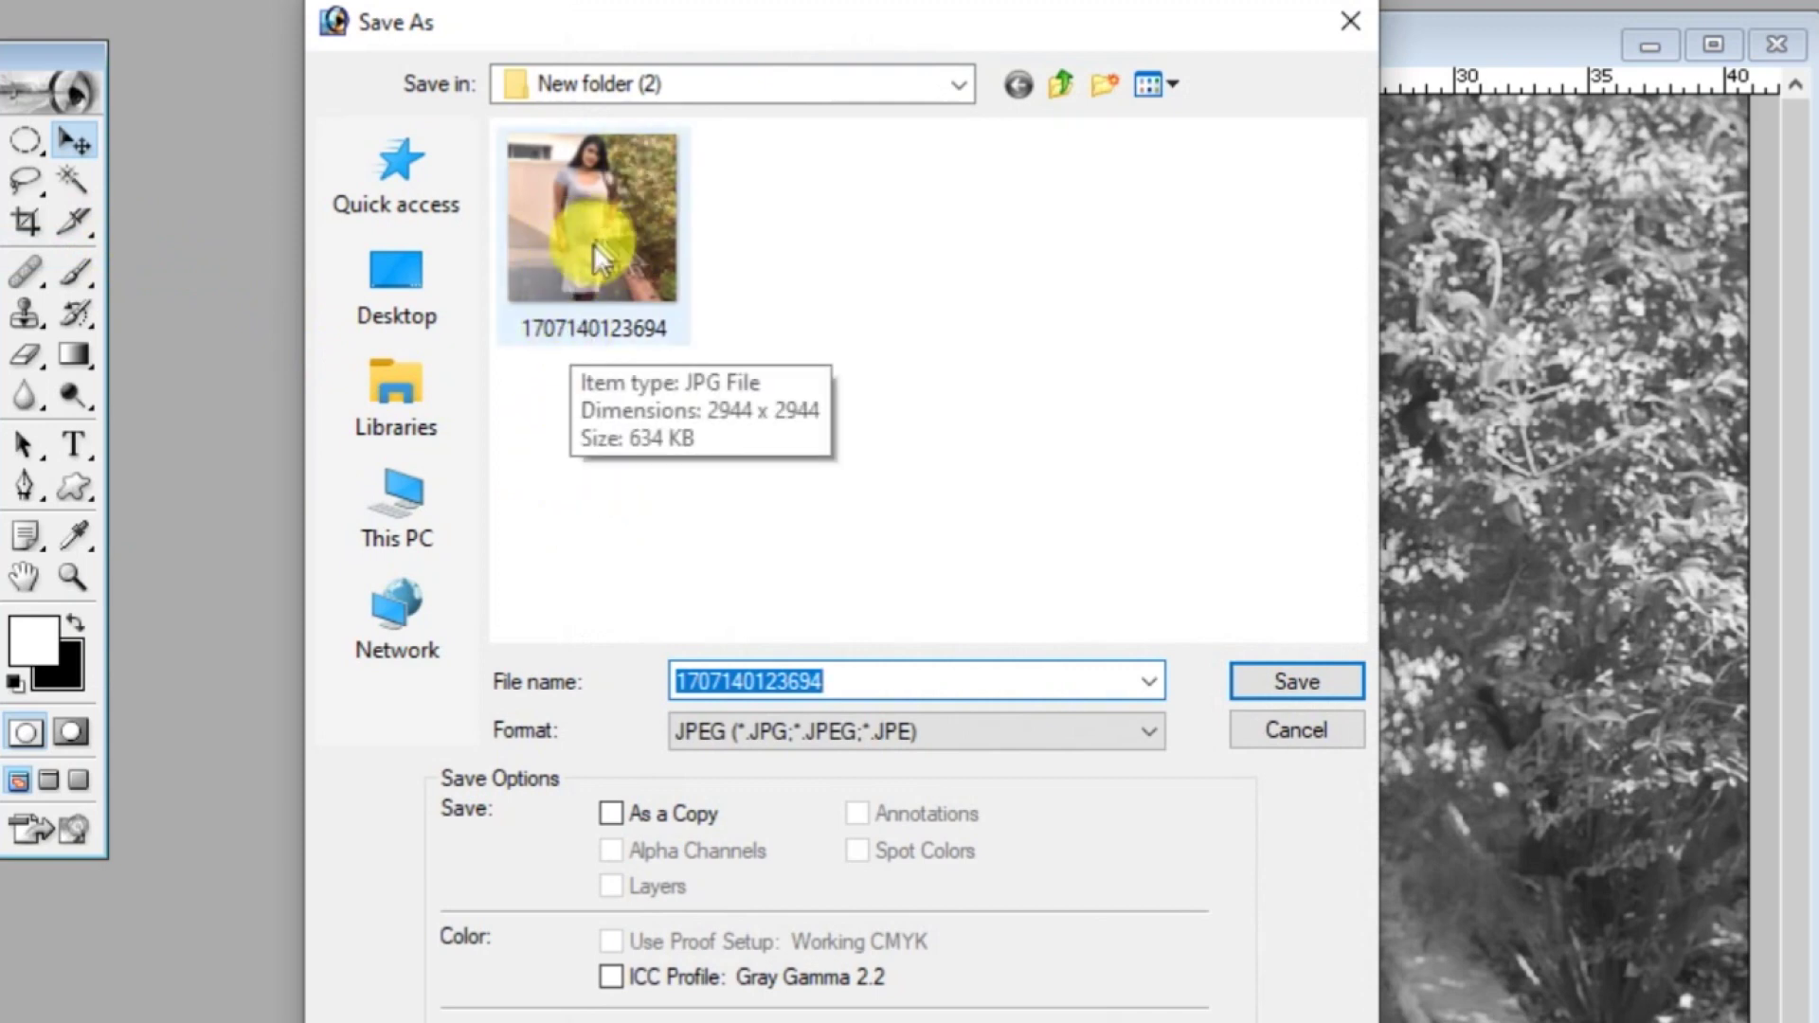
{"action": "left_click", "coordinate": [834, 682]}
{"action": "double_click", "coordinate": [838, 681]}
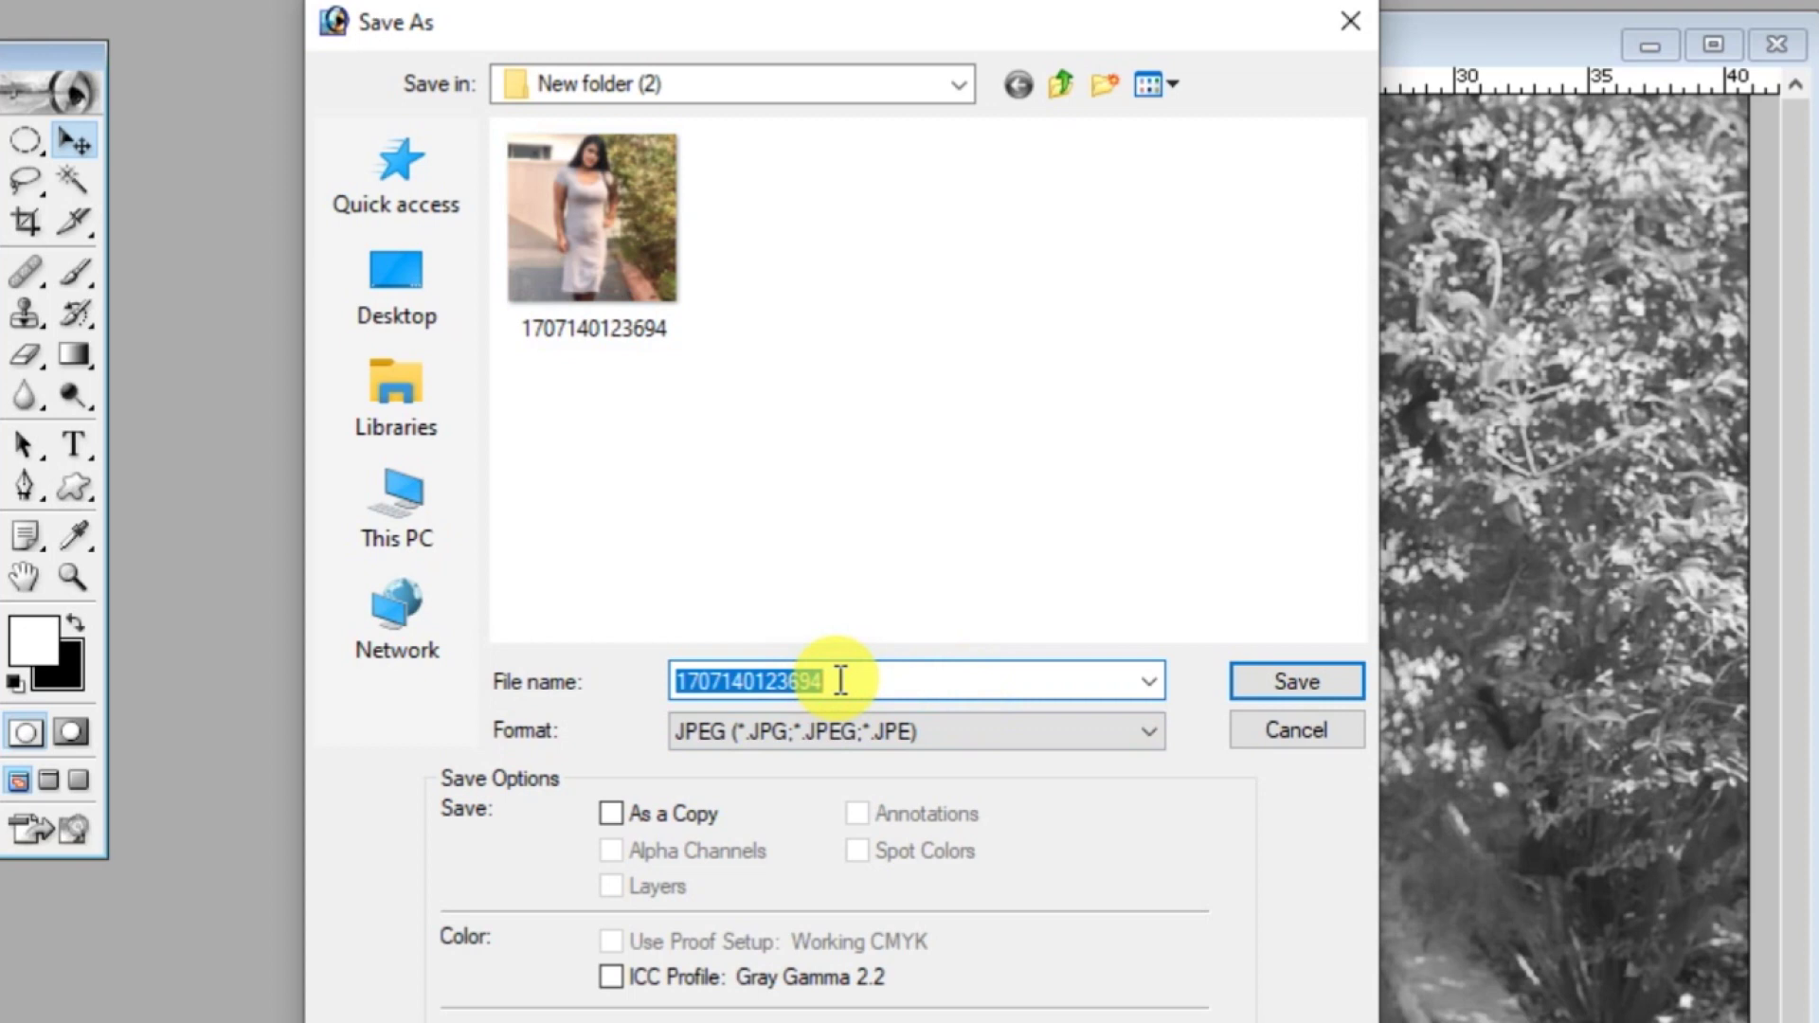
{"action": "type", "text": "wjklk"}
{"action": "left_click", "coordinate": [877, 731]}
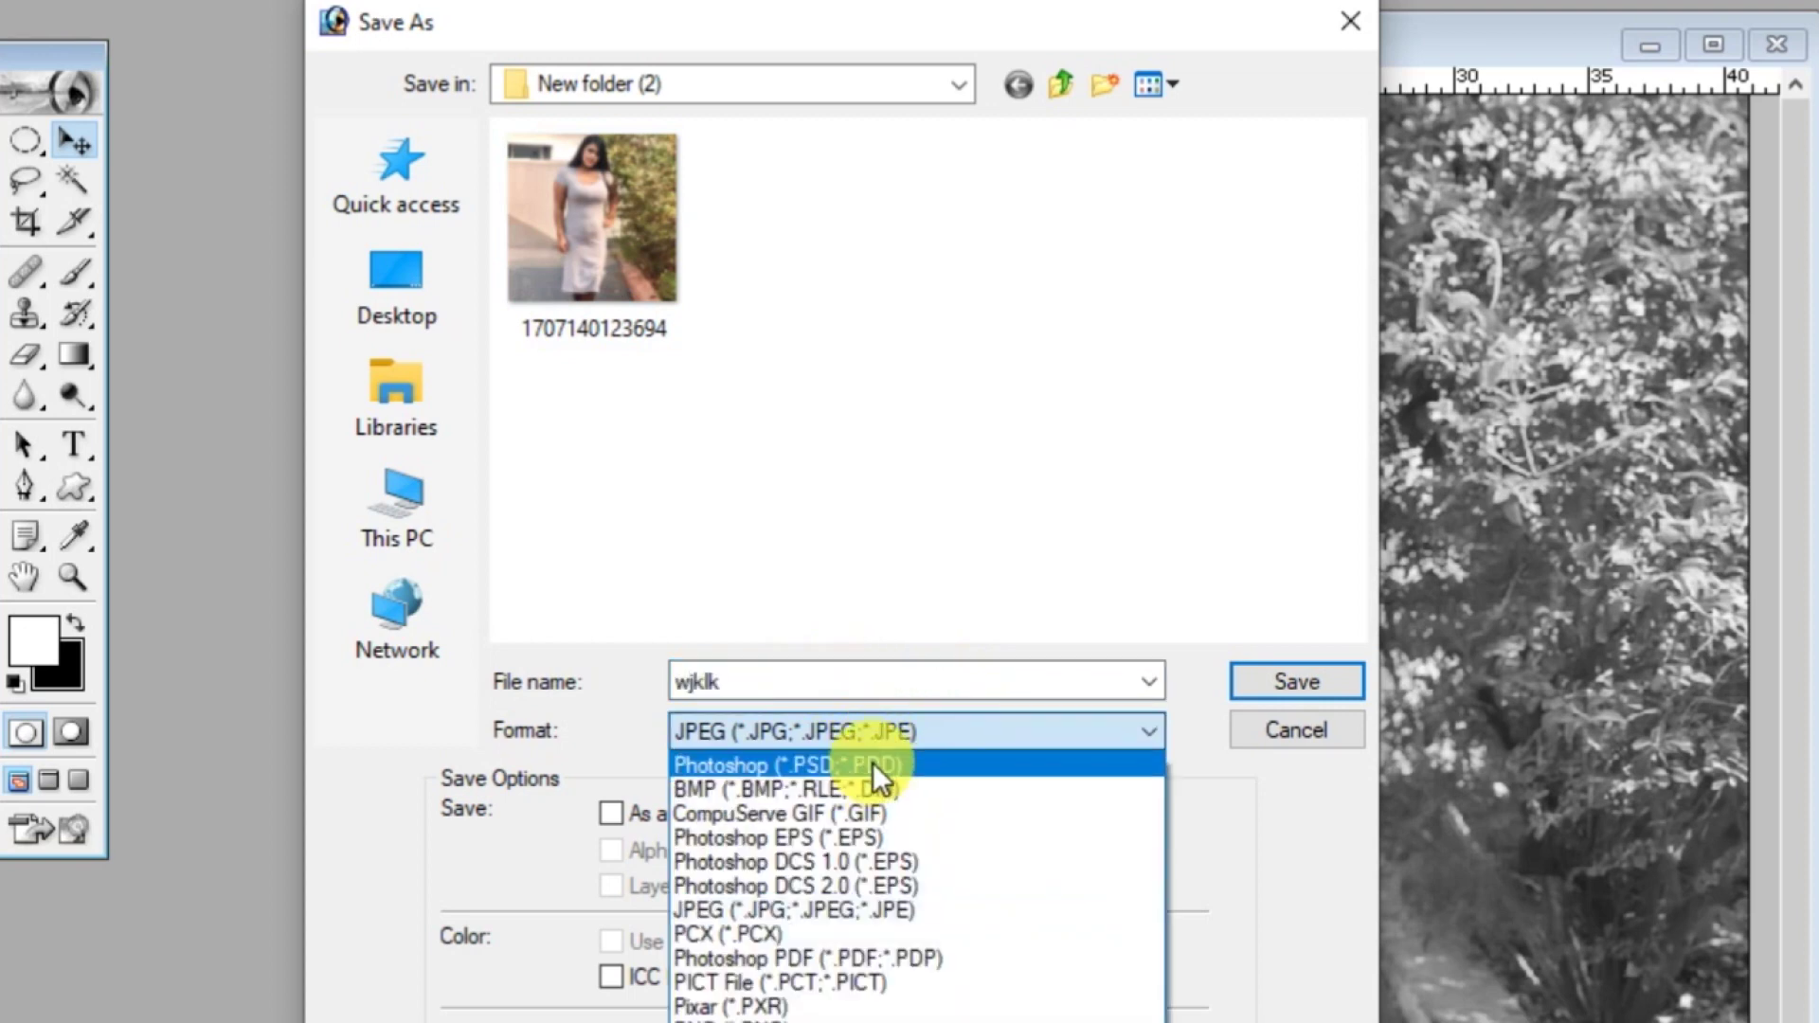
{"action": "left_click", "coordinate": [872, 764]}
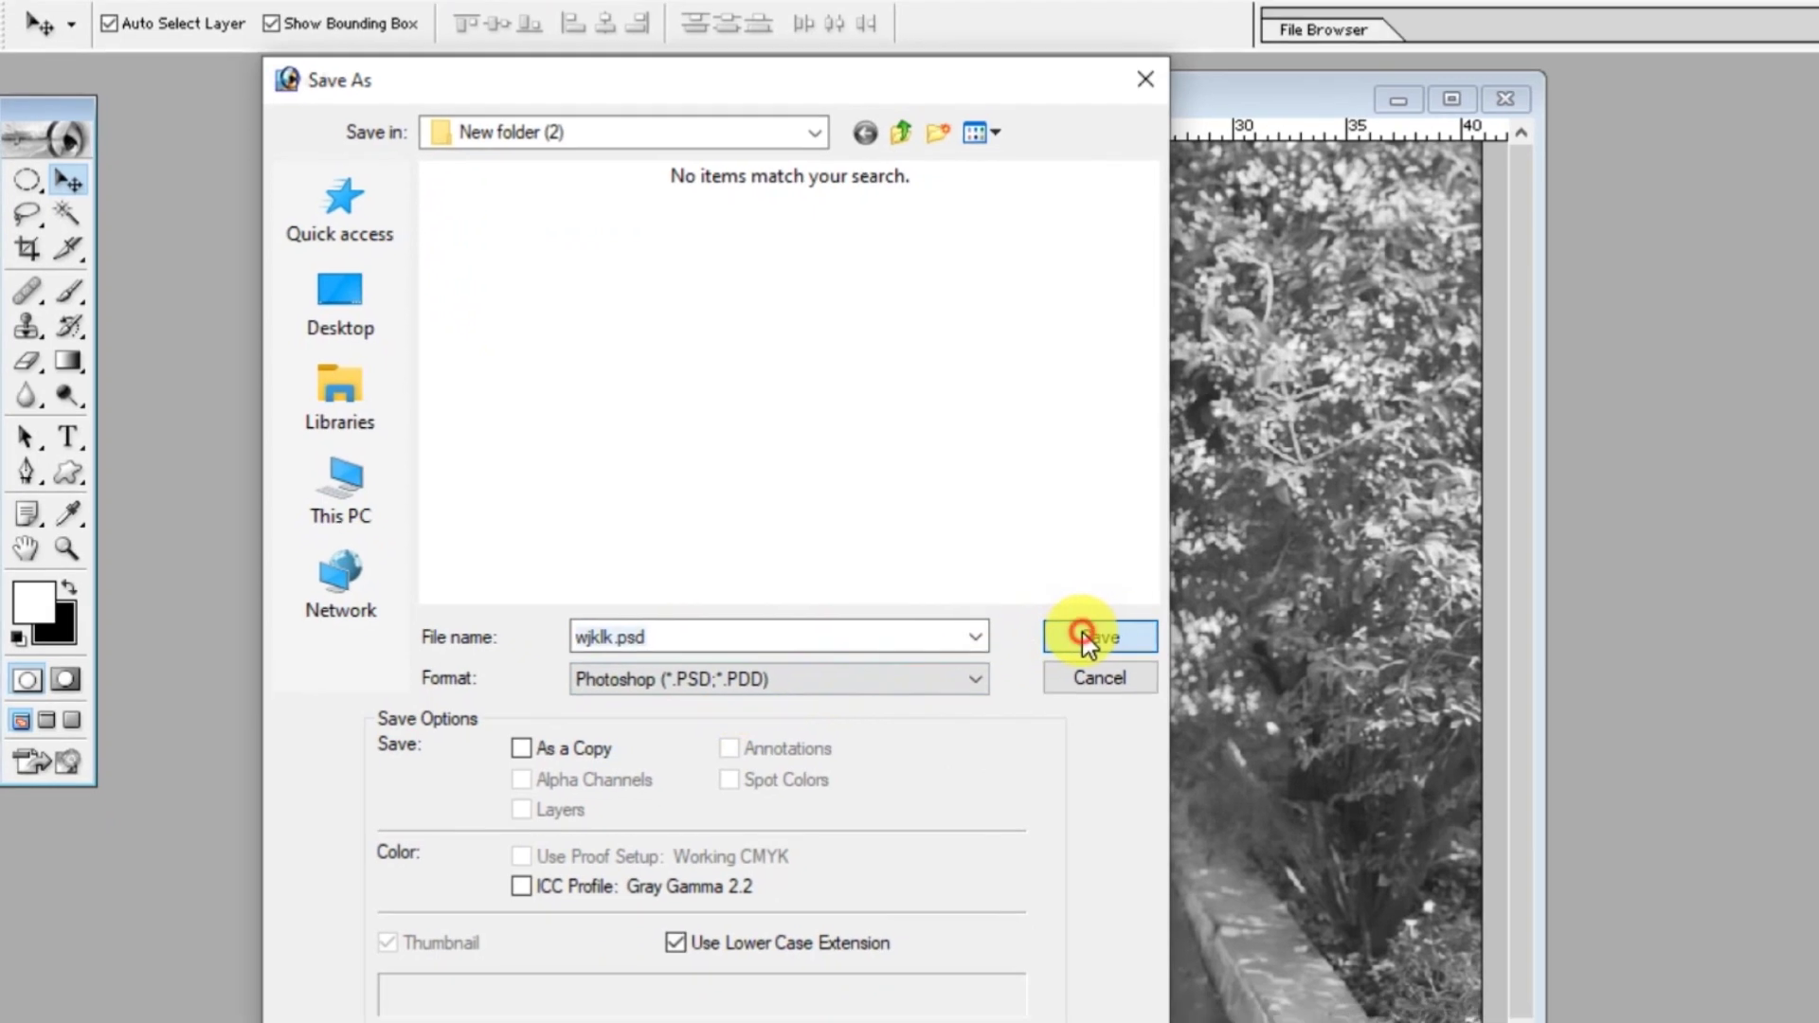
{"action": "left_click", "coordinate": [1274, 682]}
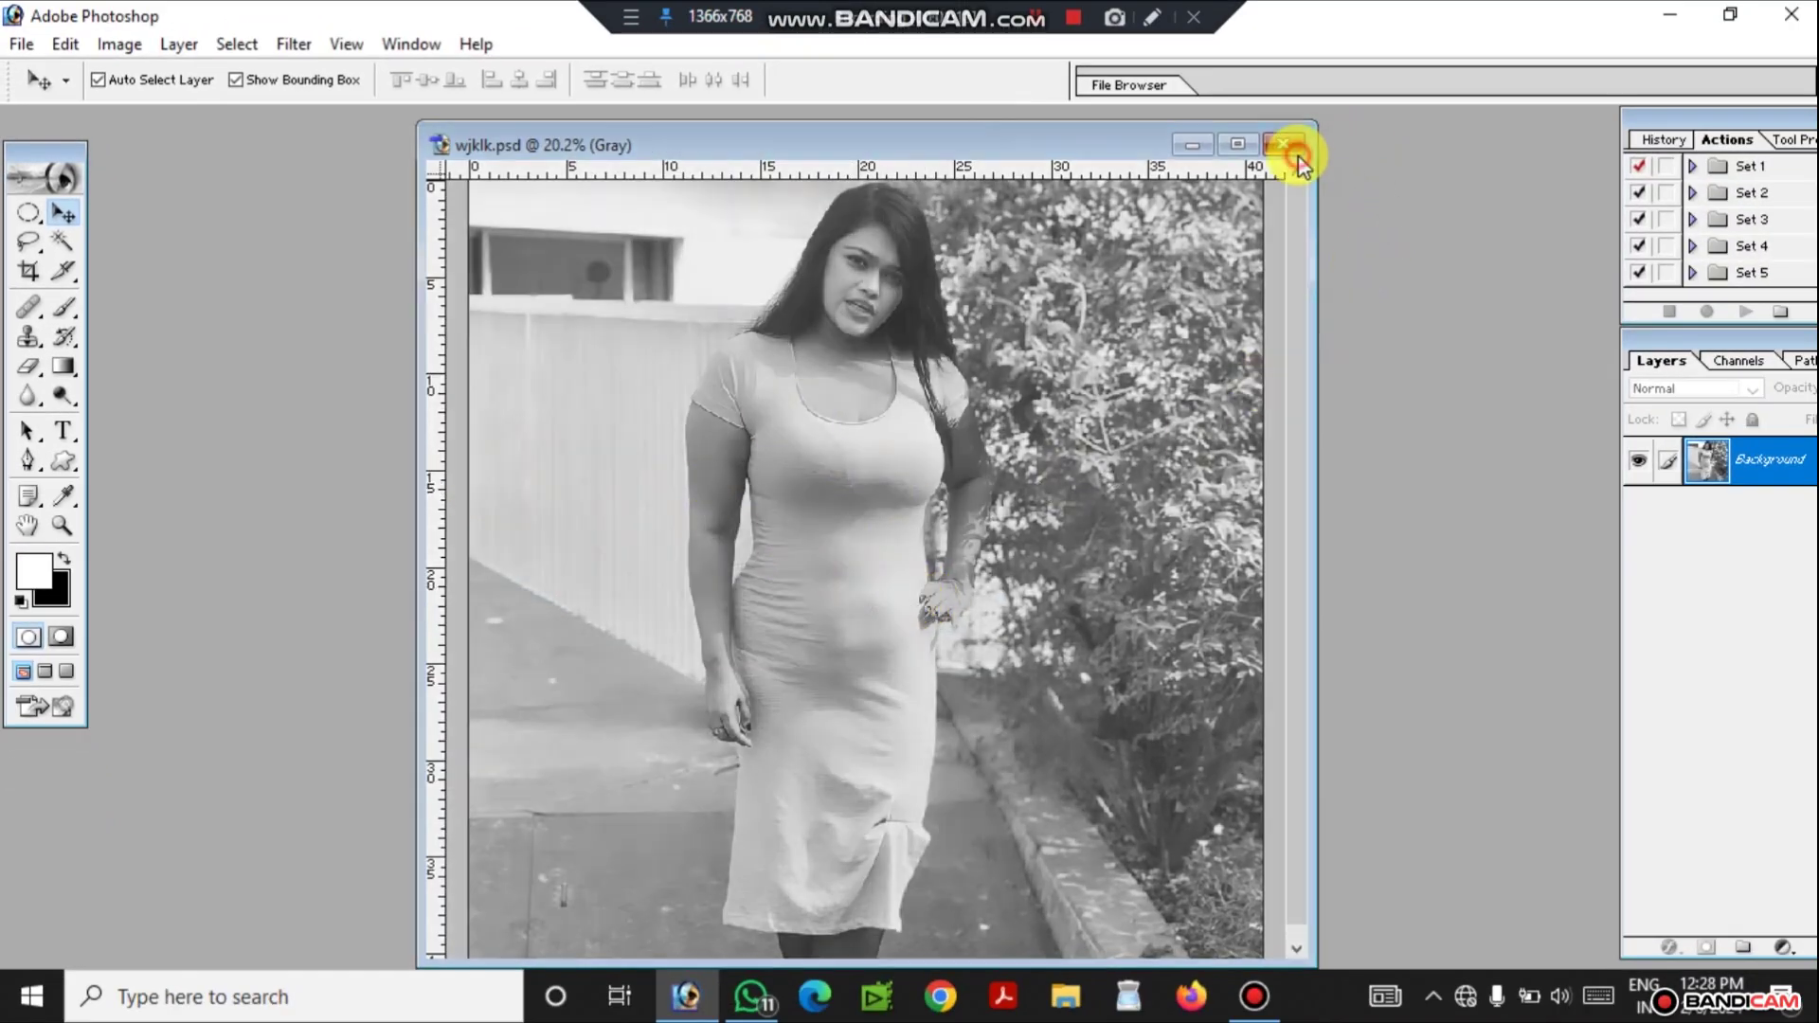
{"action": "left_click", "coordinate": [1283, 143]}
Step: Reopen the colour original 1707140123694.jpg, centre its window and fit it on screen
{"action": "double_click", "coordinate": [850, 458]}
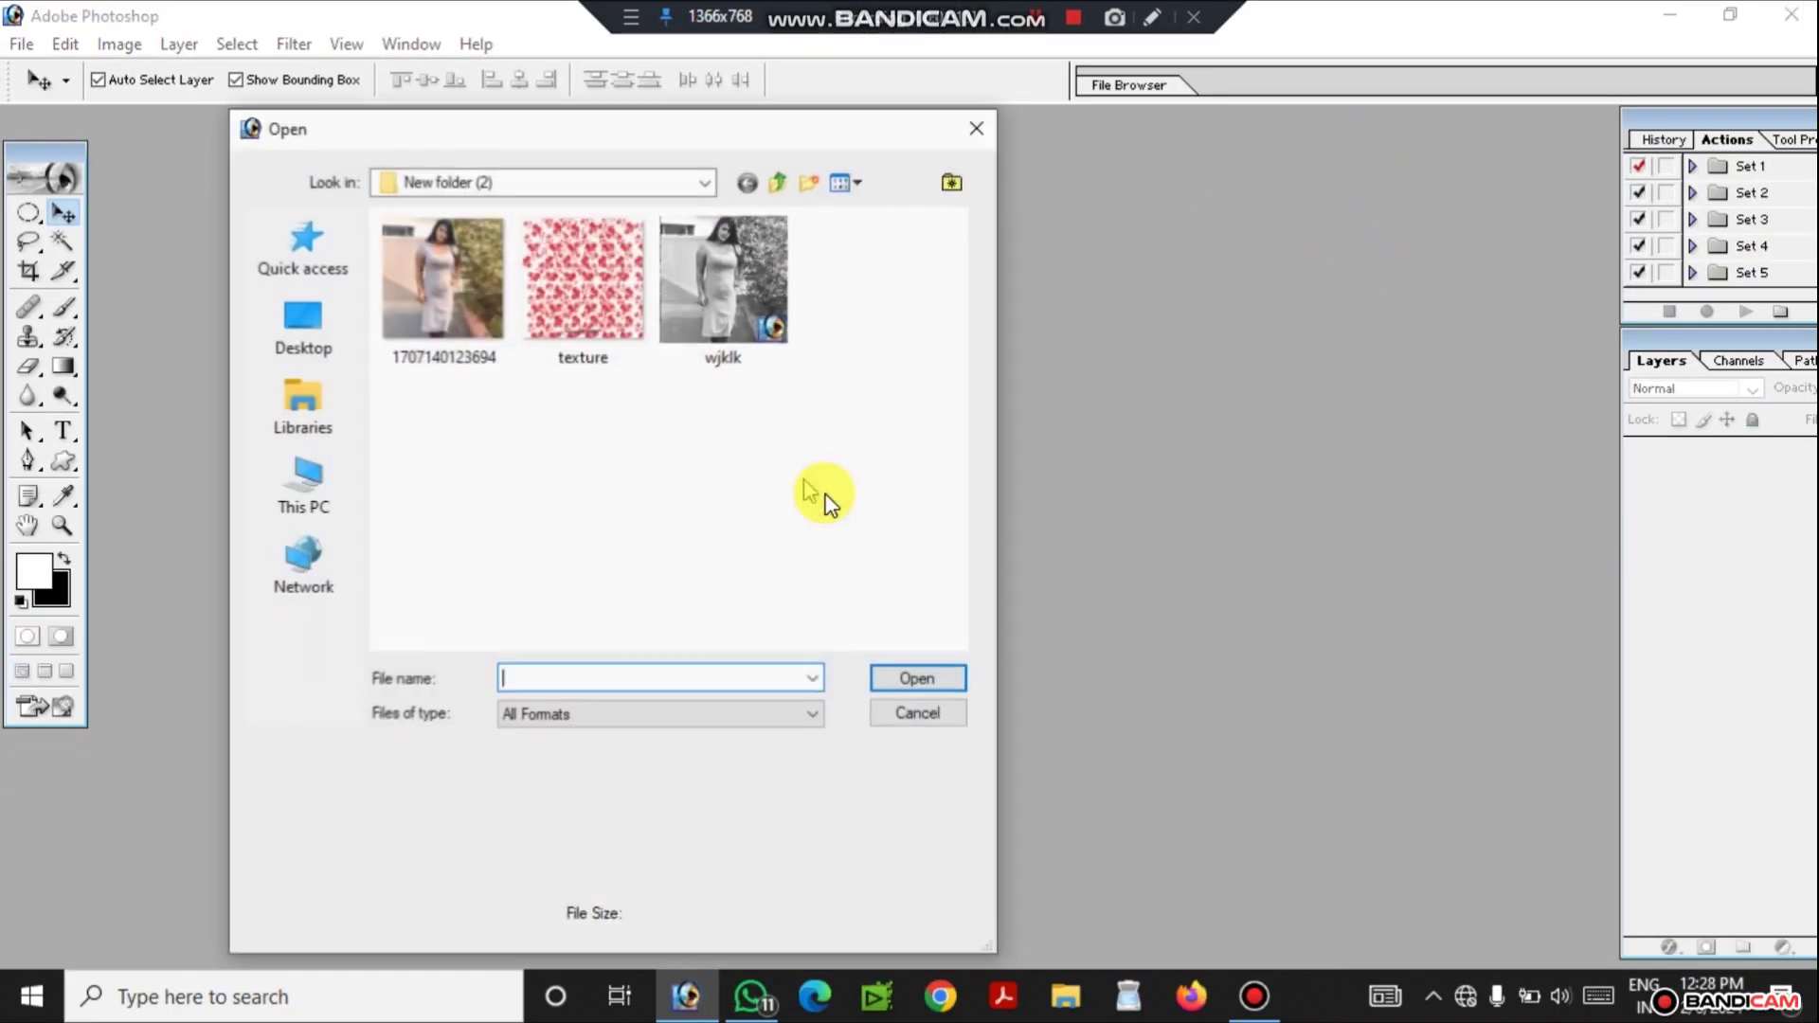
{"action": "left_click", "coordinate": [432, 281]}
{"action": "left_click", "coordinate": [918, 678]}
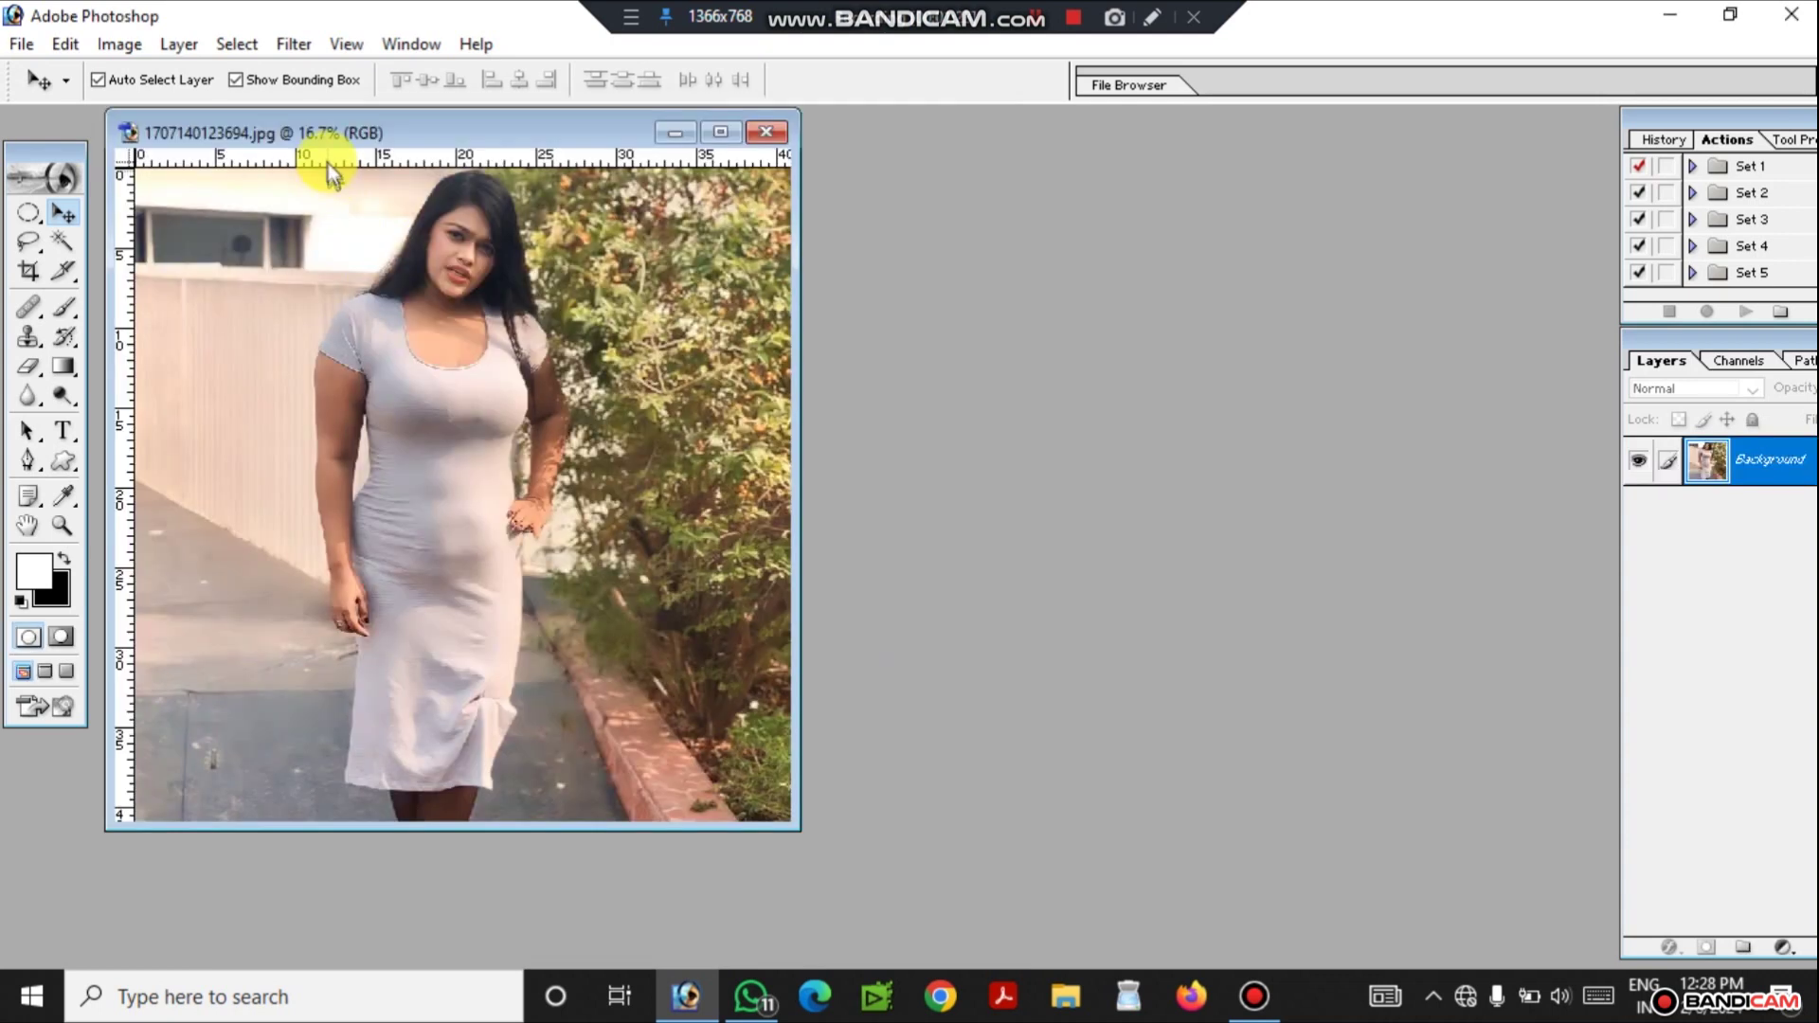
{"action": "left_click_drag", "start_coordinate": [480, 134], "coordinate": [704, 140]}
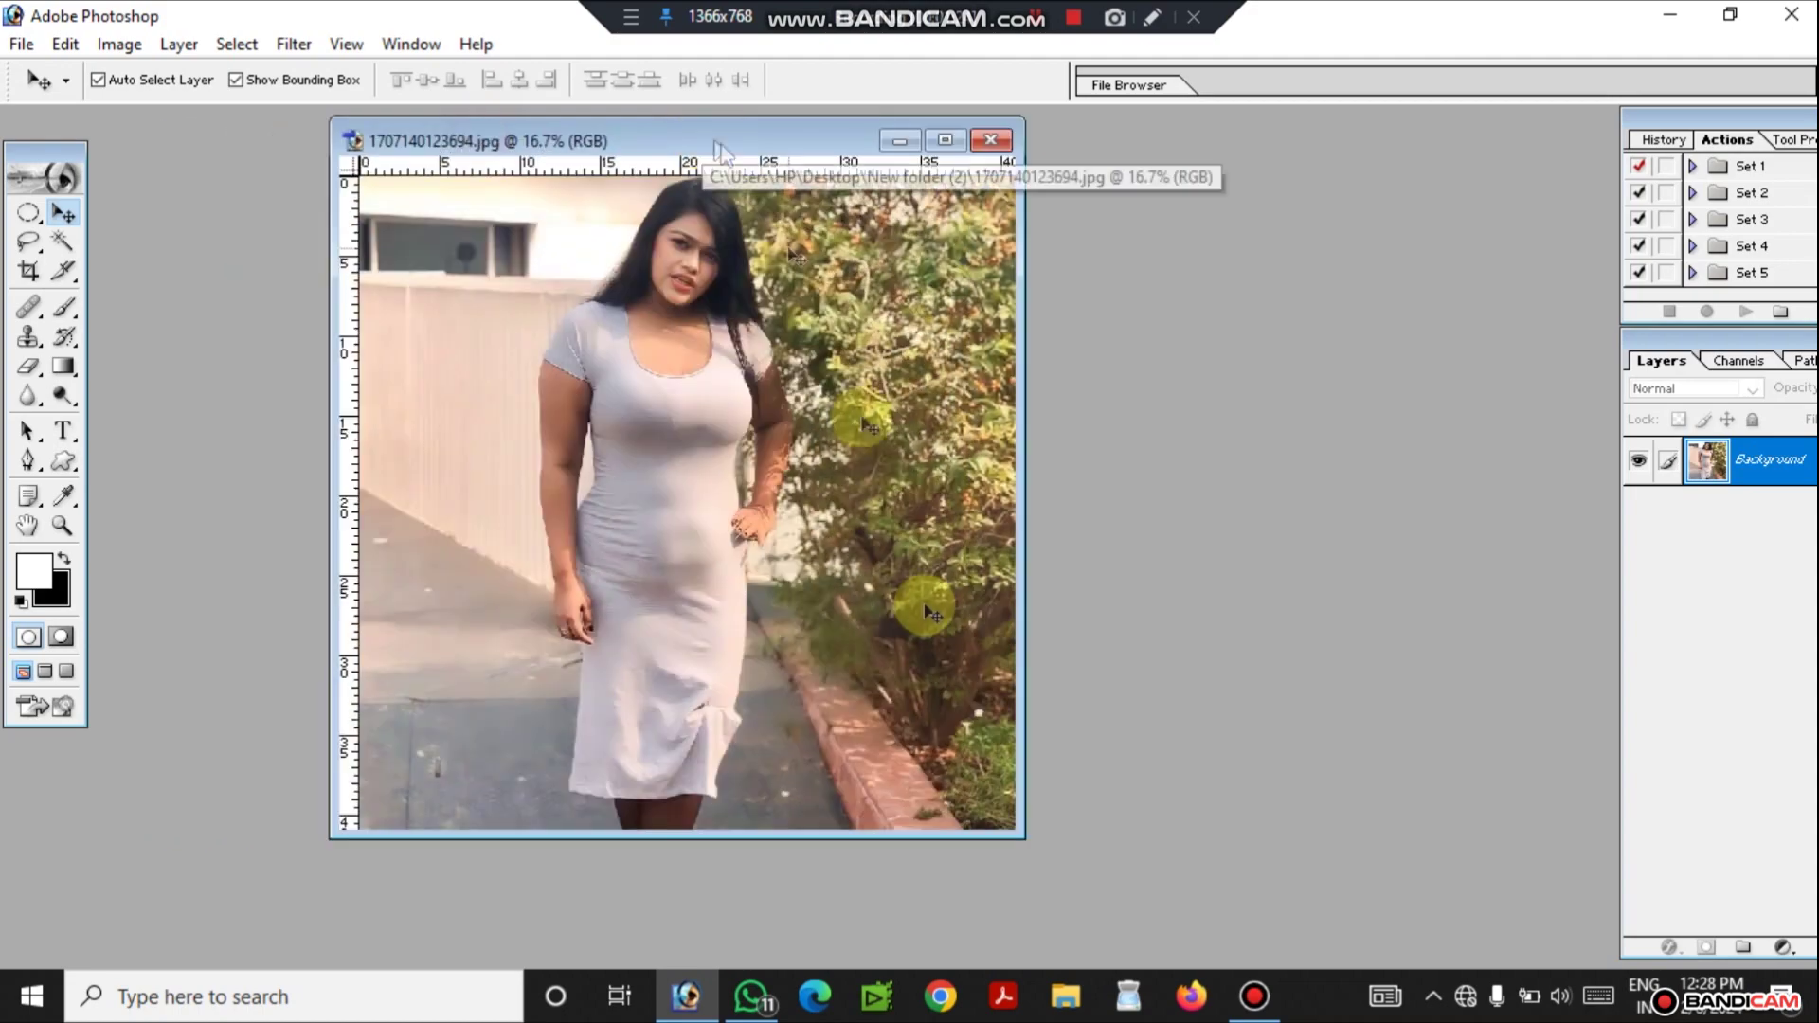
{"action": "key", "text": "ctrl+0"}
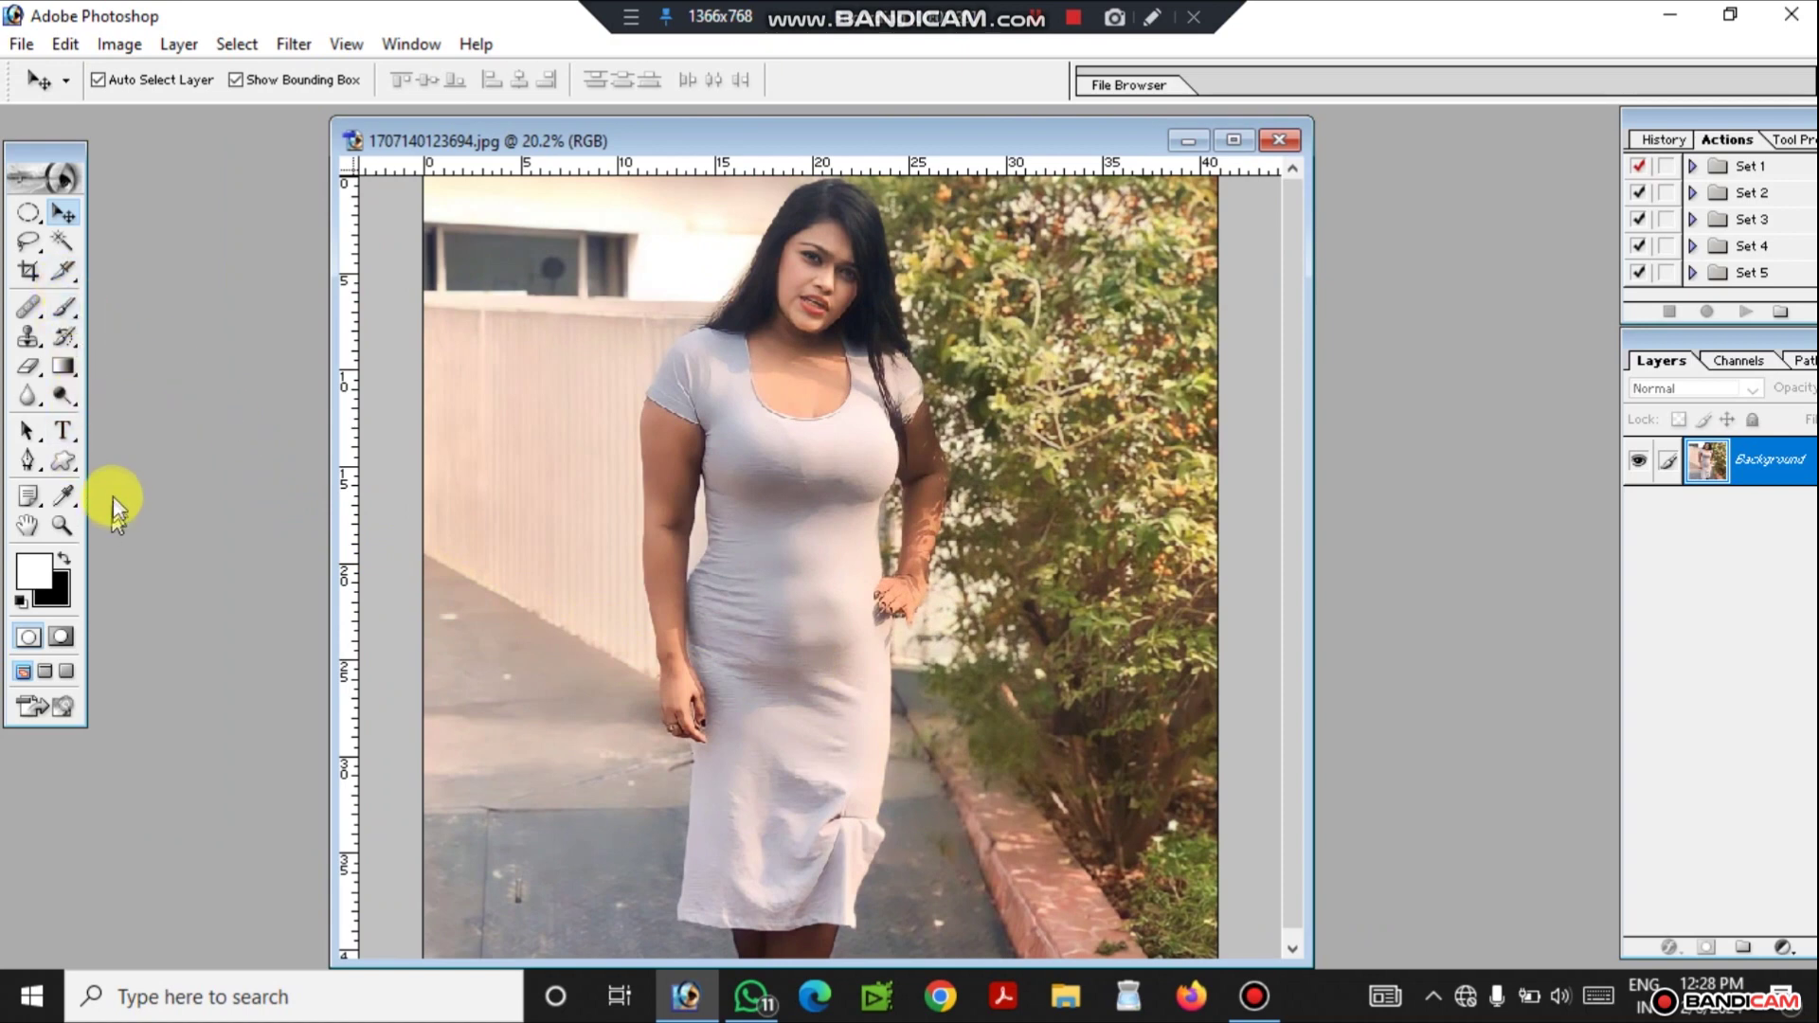
{"action": "left_click", "coordinate": [29, 462]}
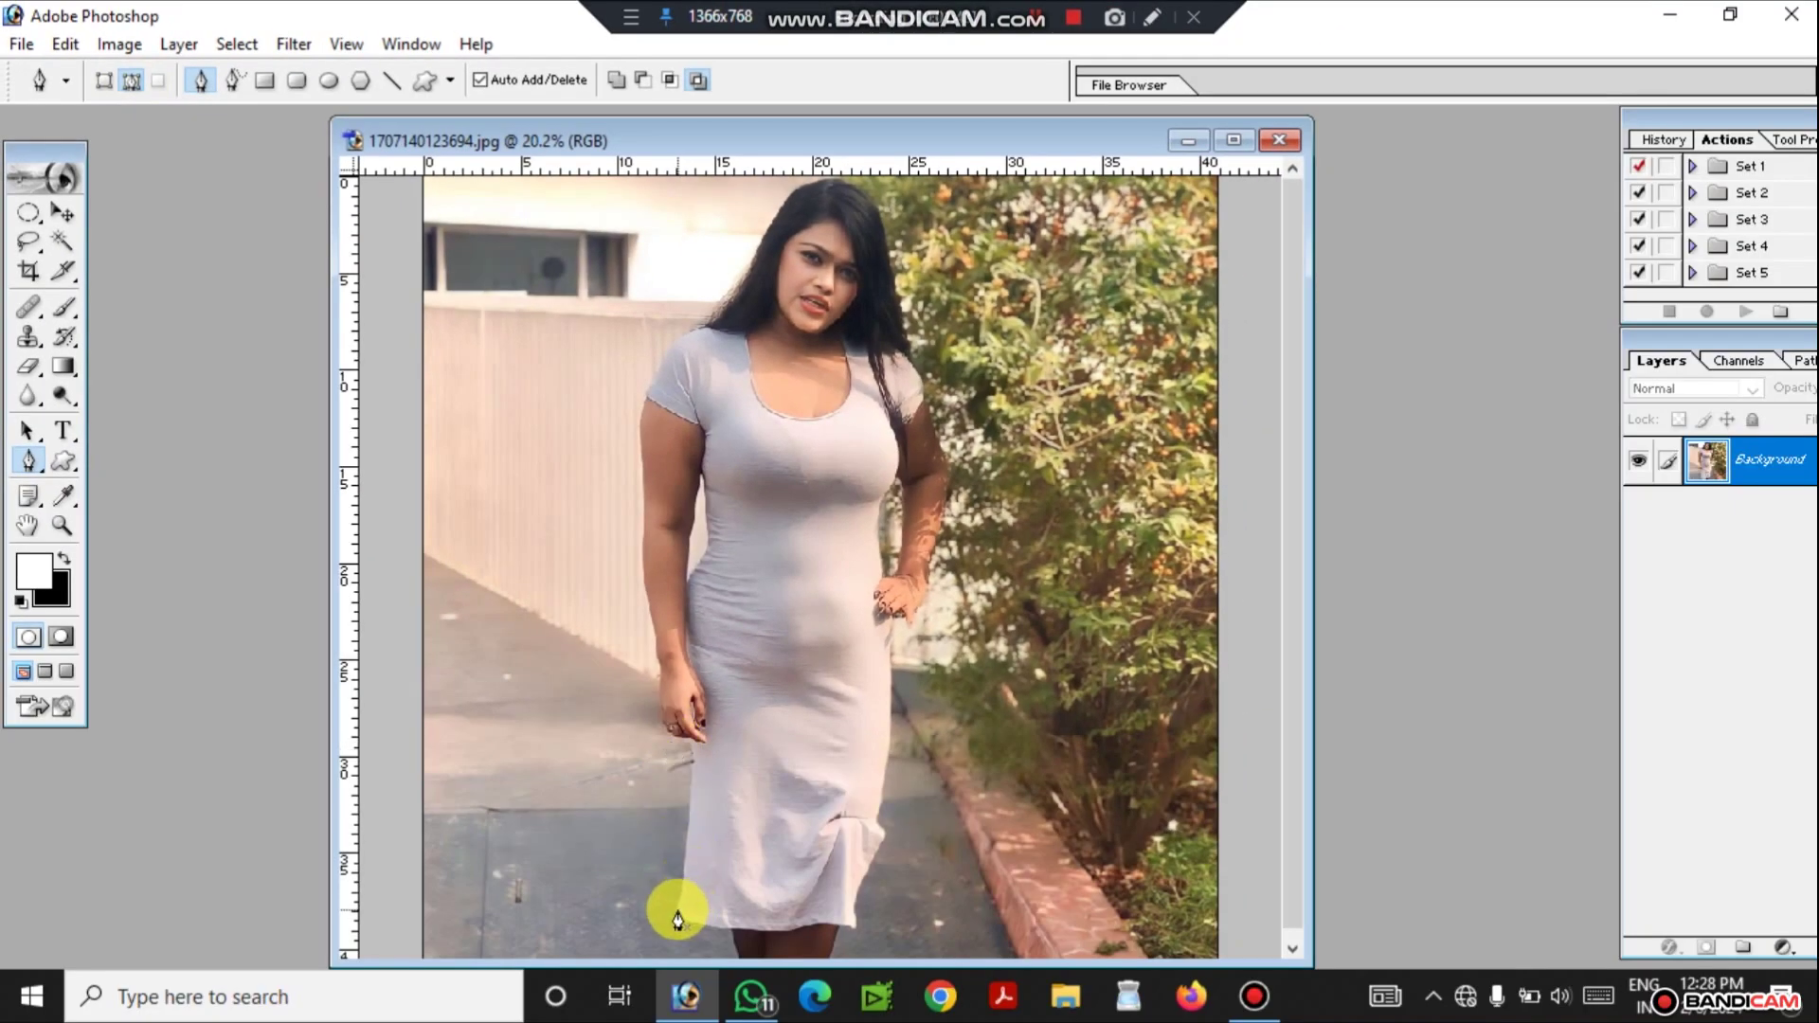
Step: Trace a pen path around the grey dress outline, starting at the hem
{"action": "left_click", "coordinate": [676, 913]}
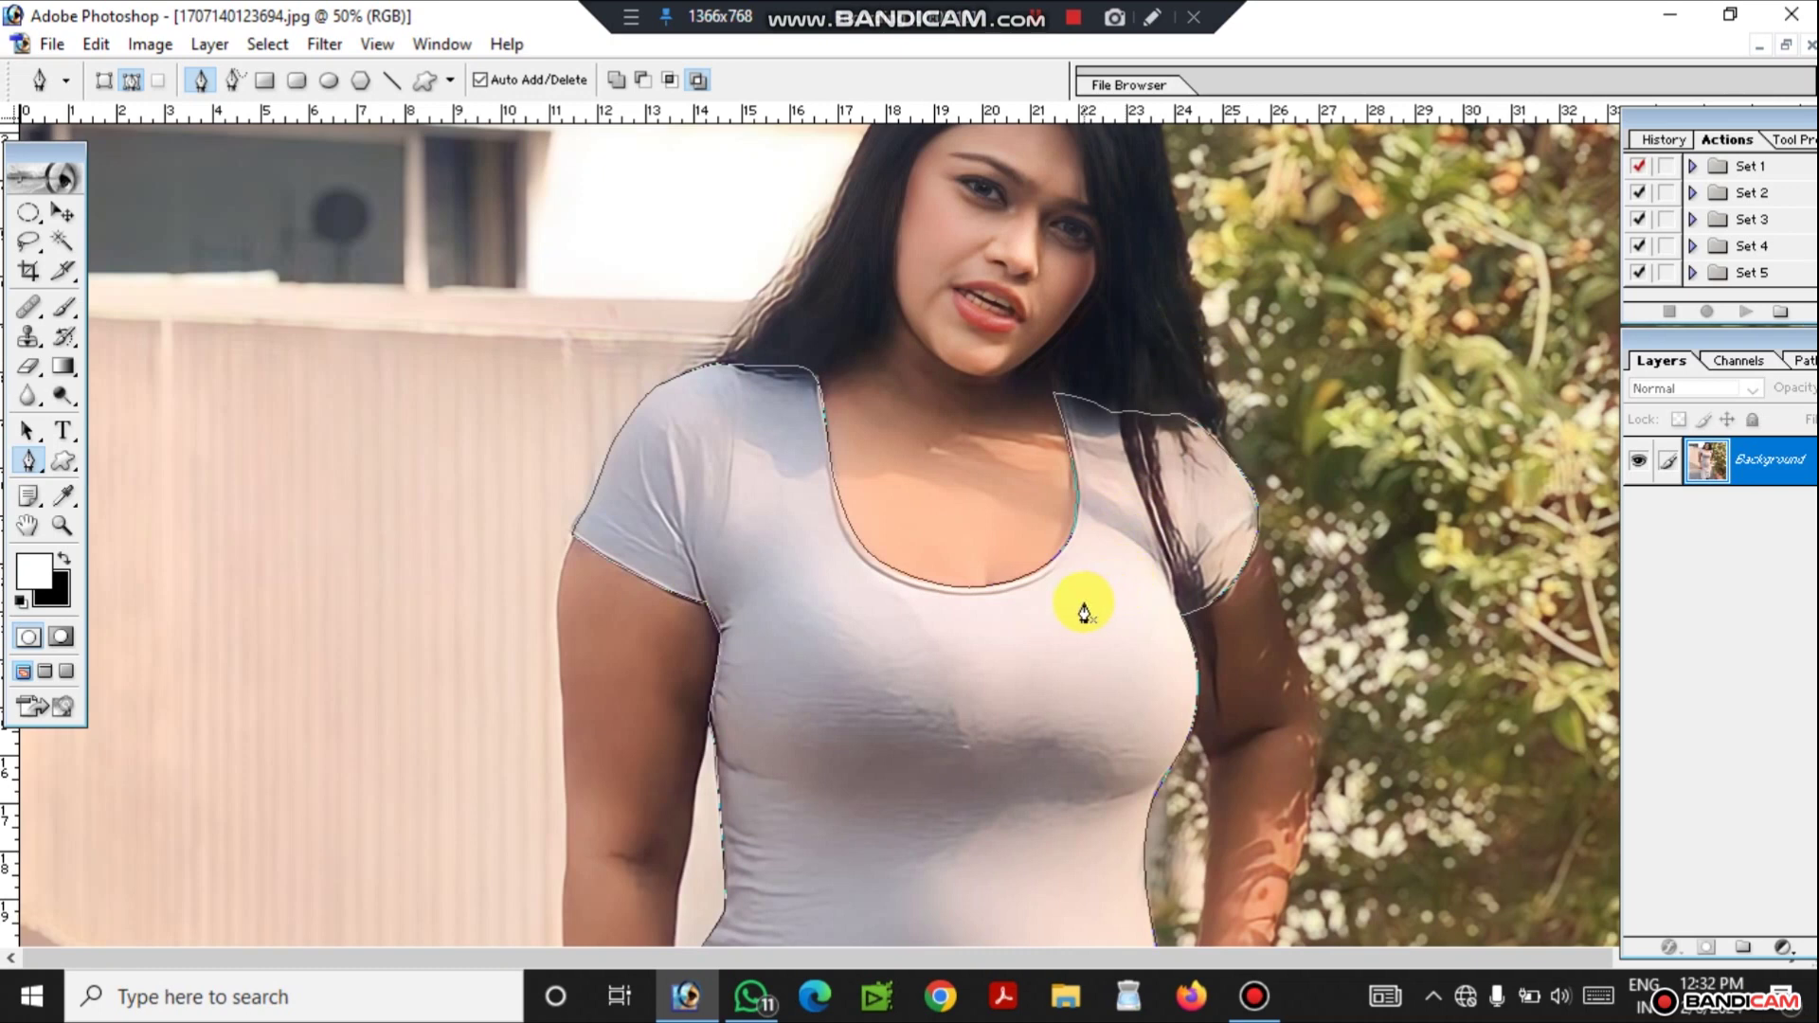
Step: Make a selection from the dress path with a 1-pixel feather radius
{"action": "right_click", "coordinate": [1084, 613]}
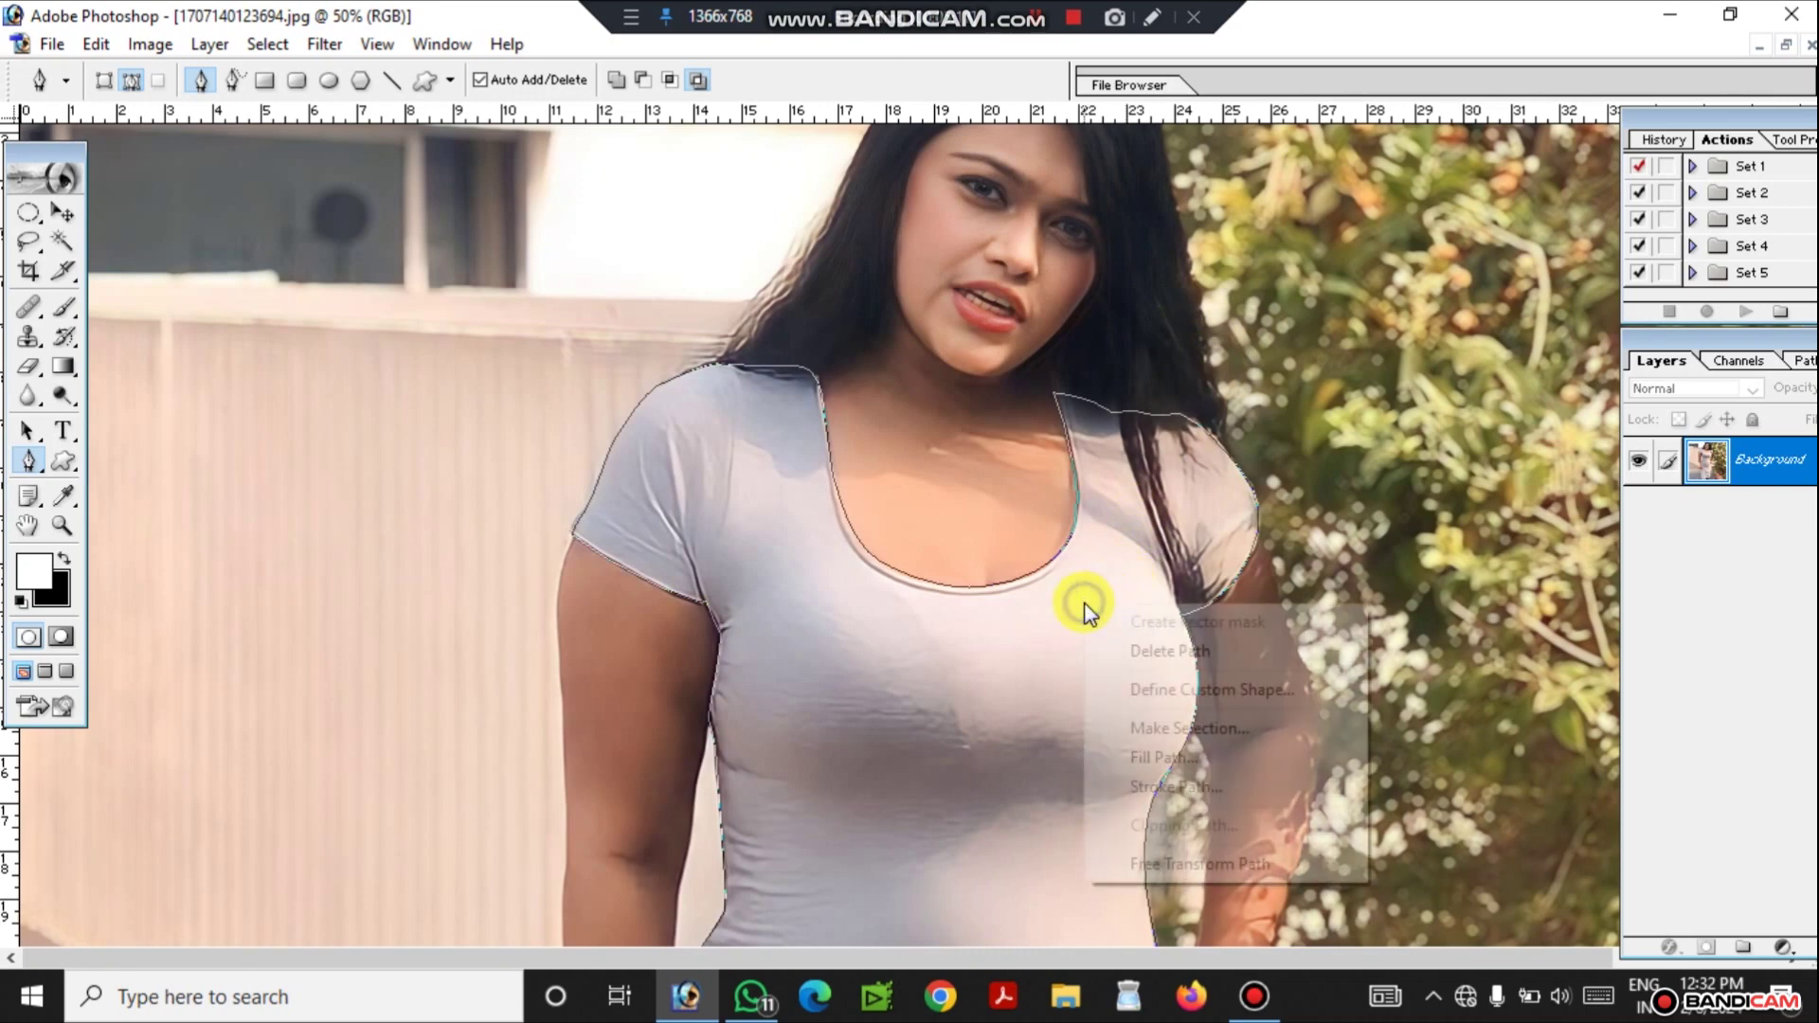
{"action": "left_click", "coordinate": [1206, 728]}
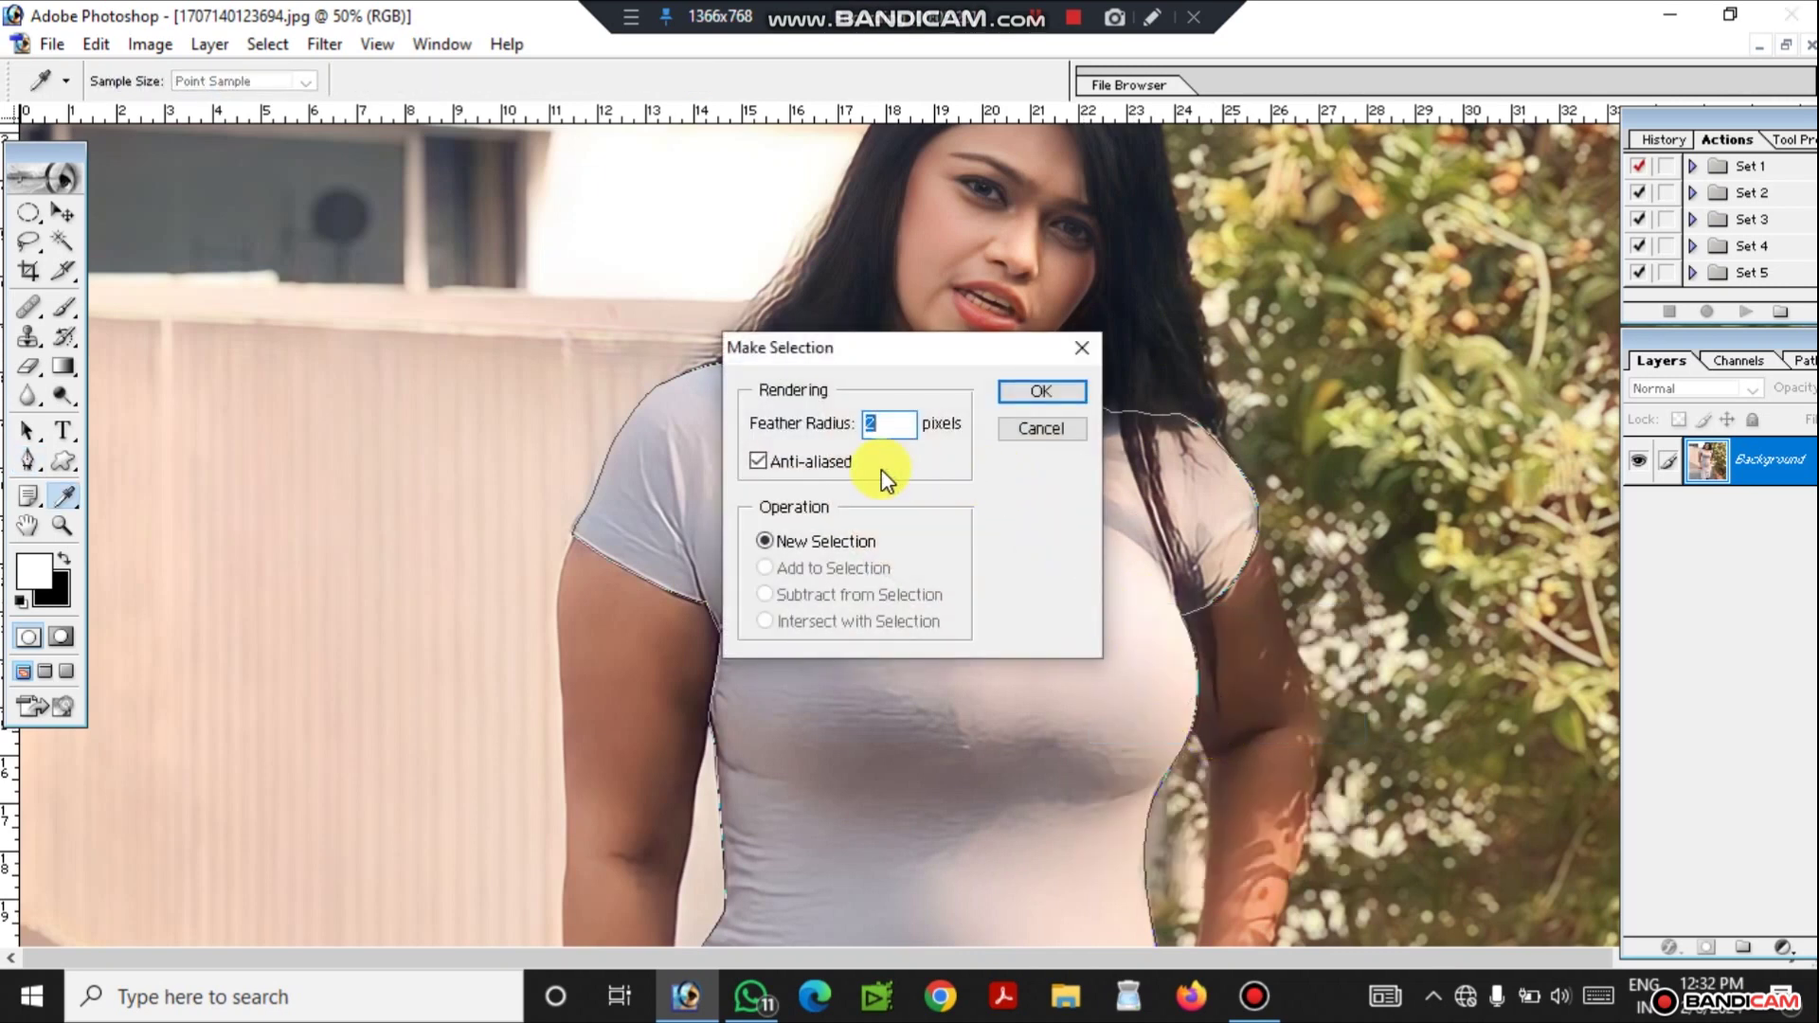
{"action": "type", "text": "1"}
{"action": "left_click", "coordinate": [1043, 390]}
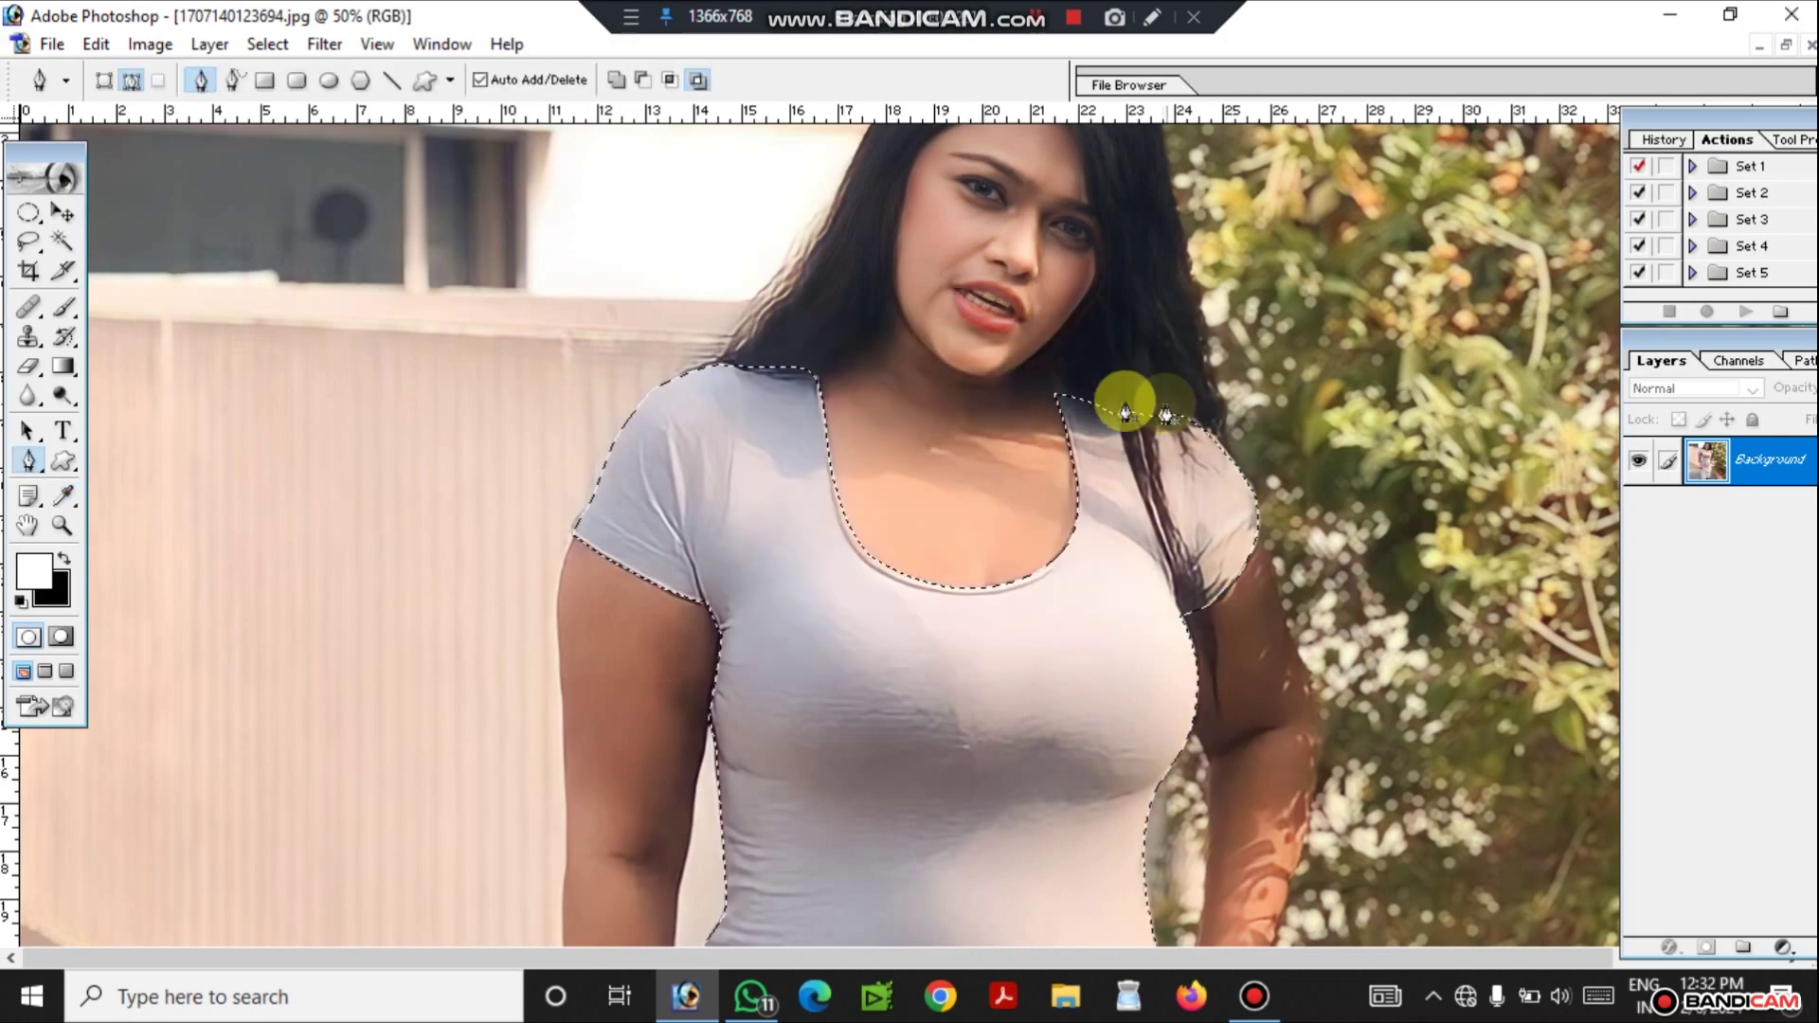
{"action": "scroll", "coordinate": [1107, 646], "scroll_direction": "down", "scroll_amount": 2}
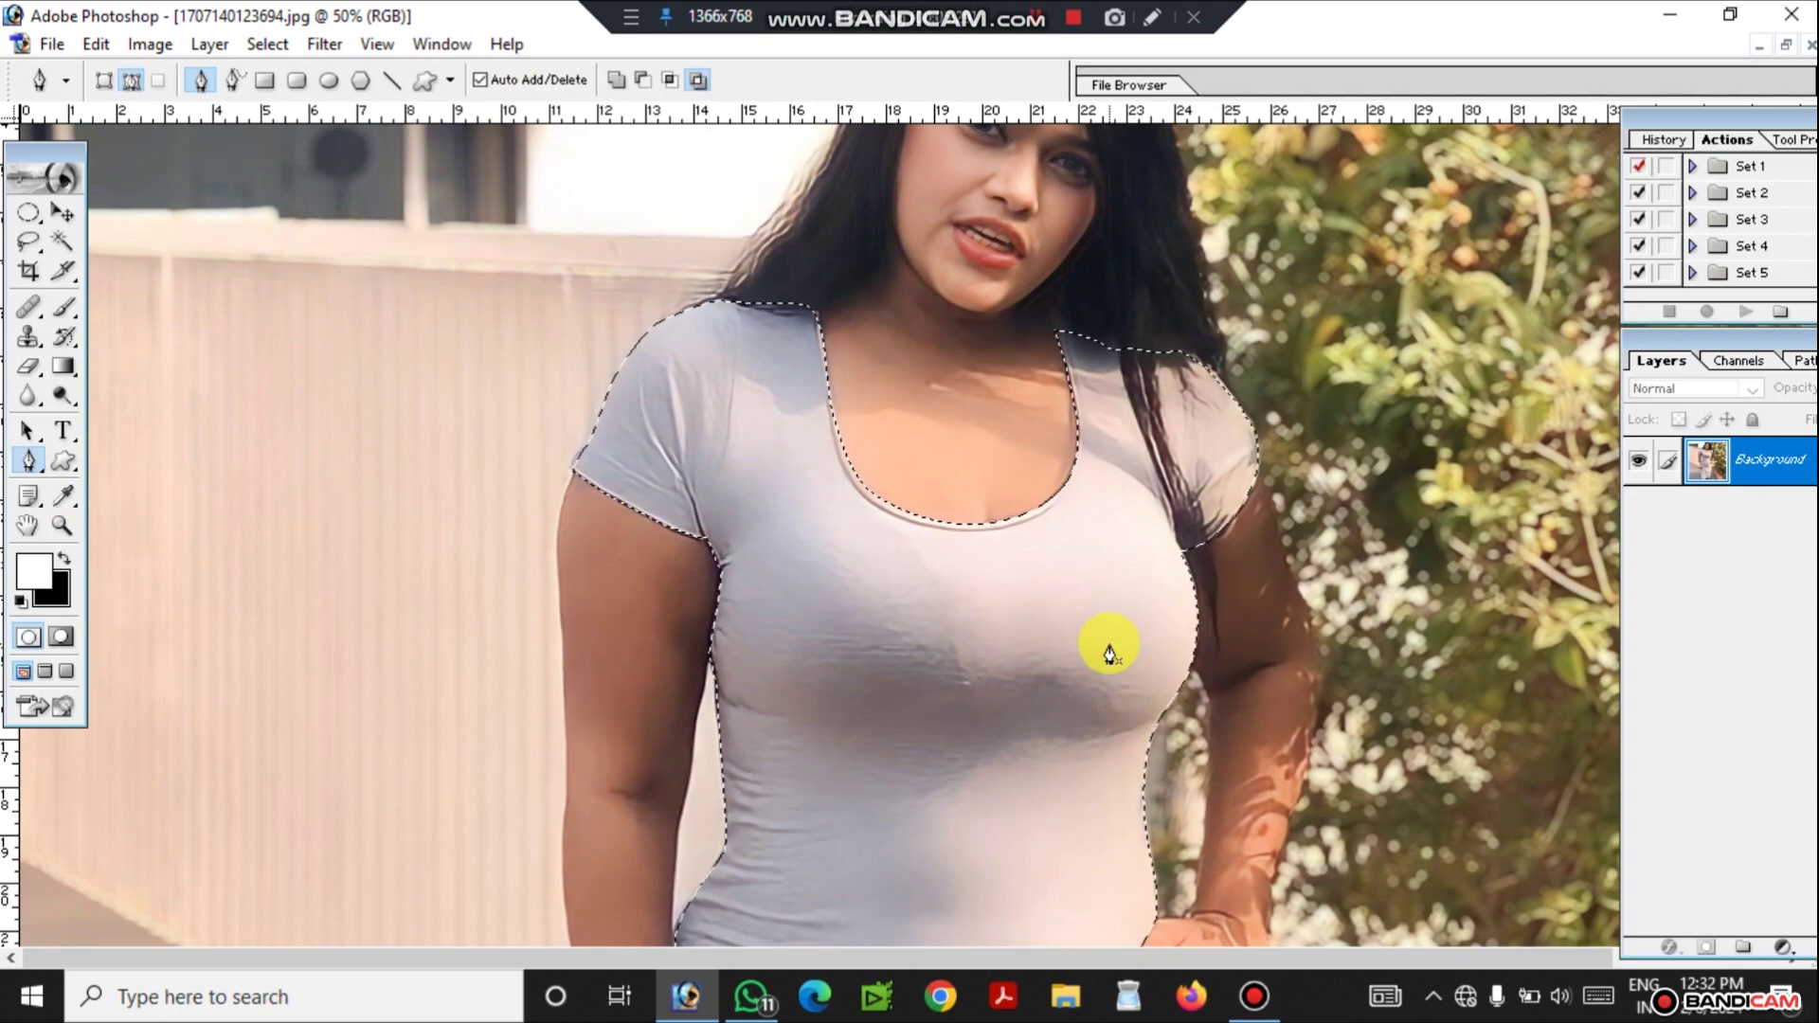
Step: Copy the dress selection to Layer 1, checking it by toggling the Background visibility
{"action": "key", "text": "ctrl+j"}
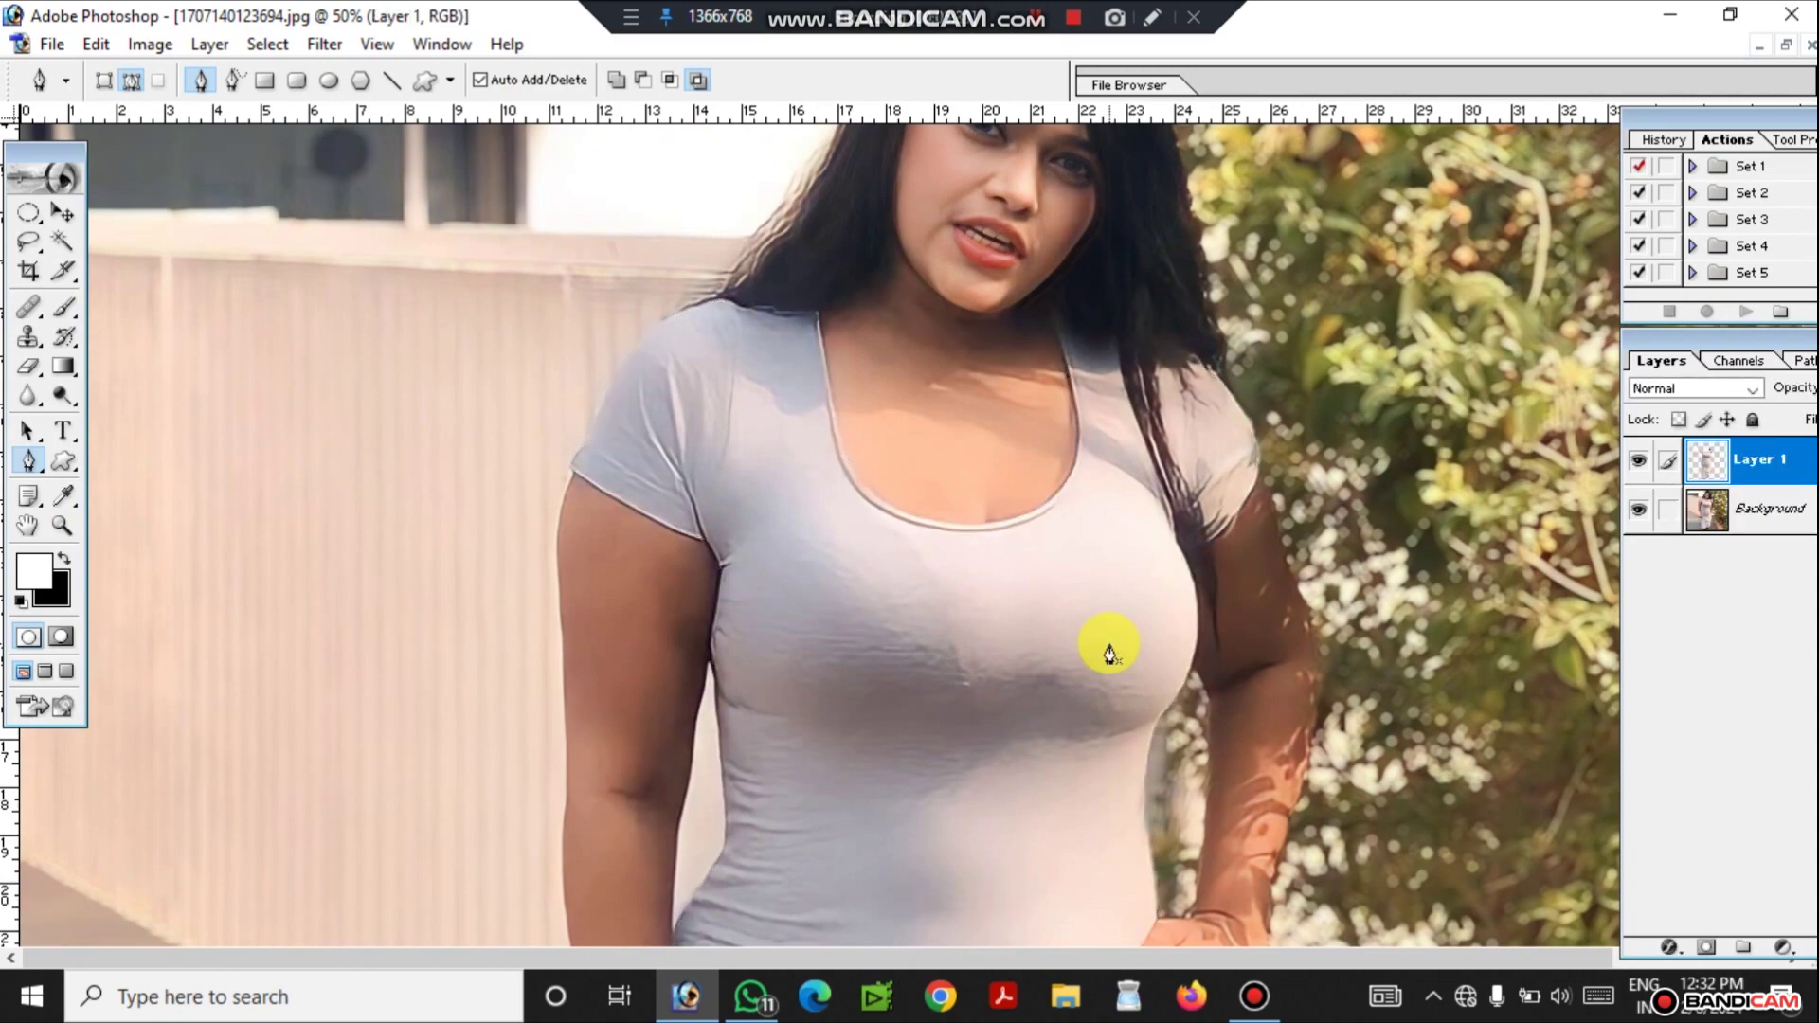
{"action": "left_click", "coordinate": [1647, 514]}
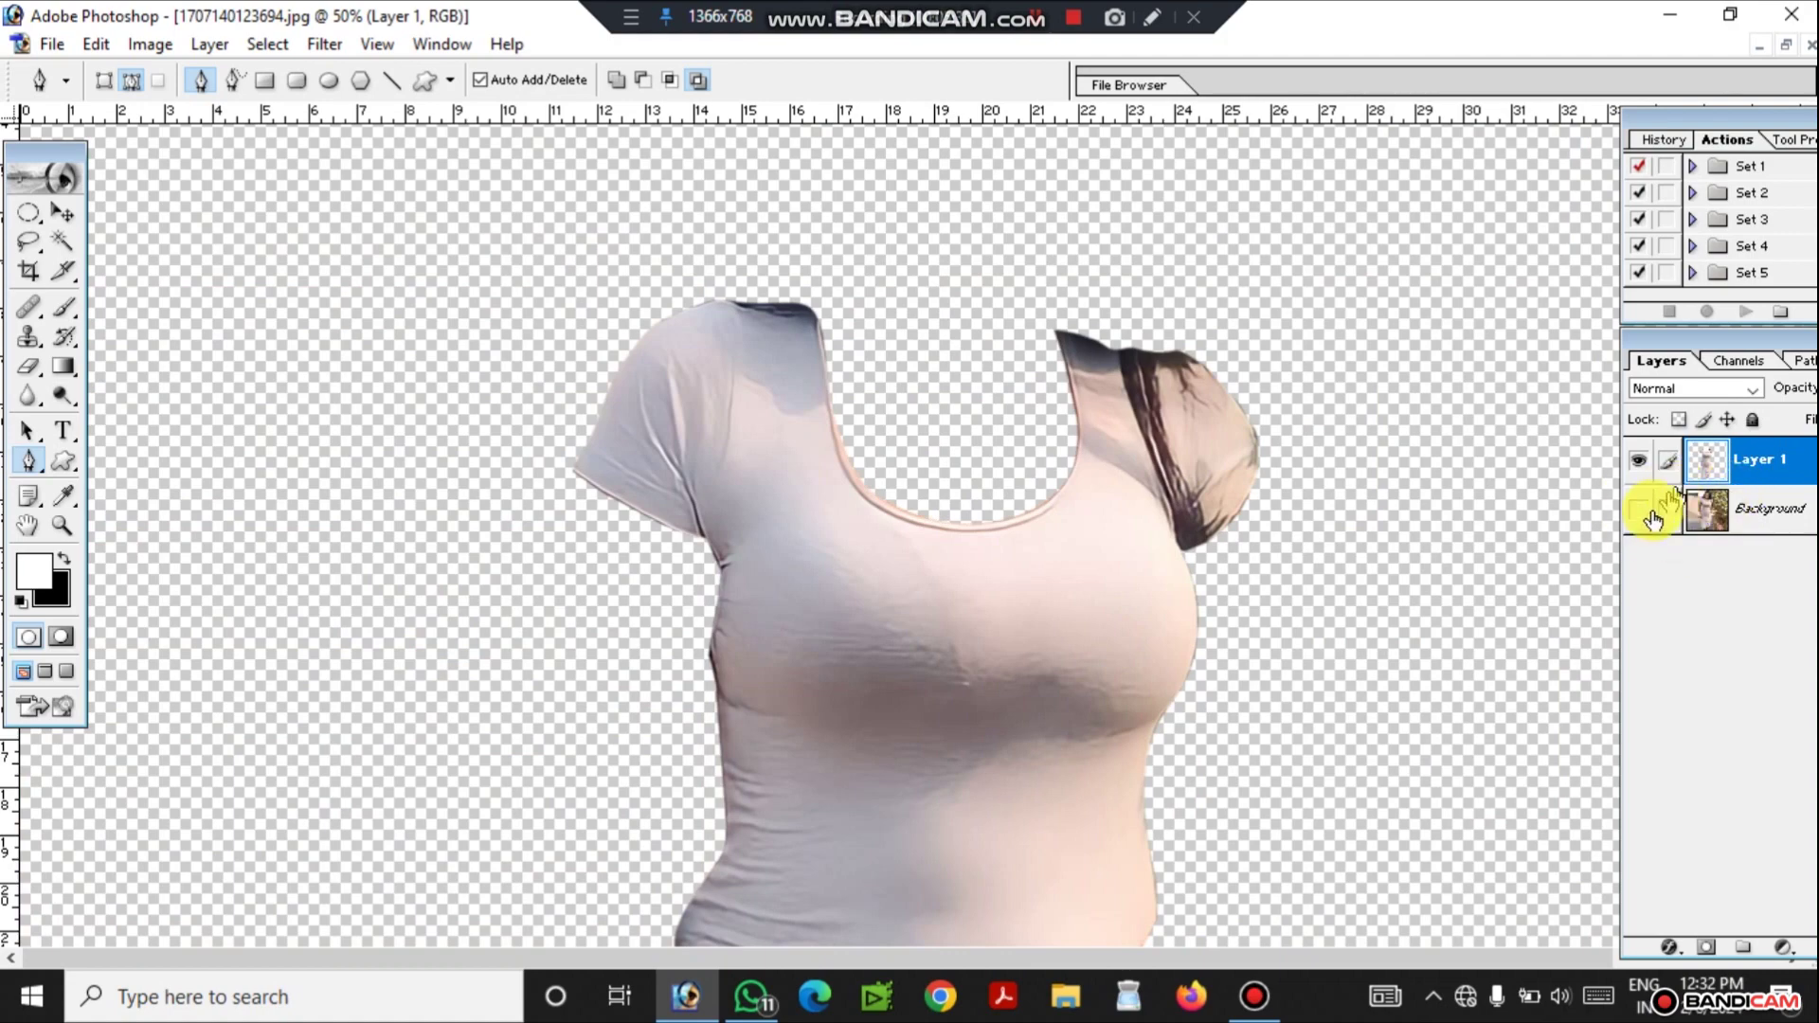
{"action": "left_click", "coordinate": [1640, 511]}
{"action": "key", "text": "ctrl+minus"}
{"action": "key", "text": "ctrl+minus"}
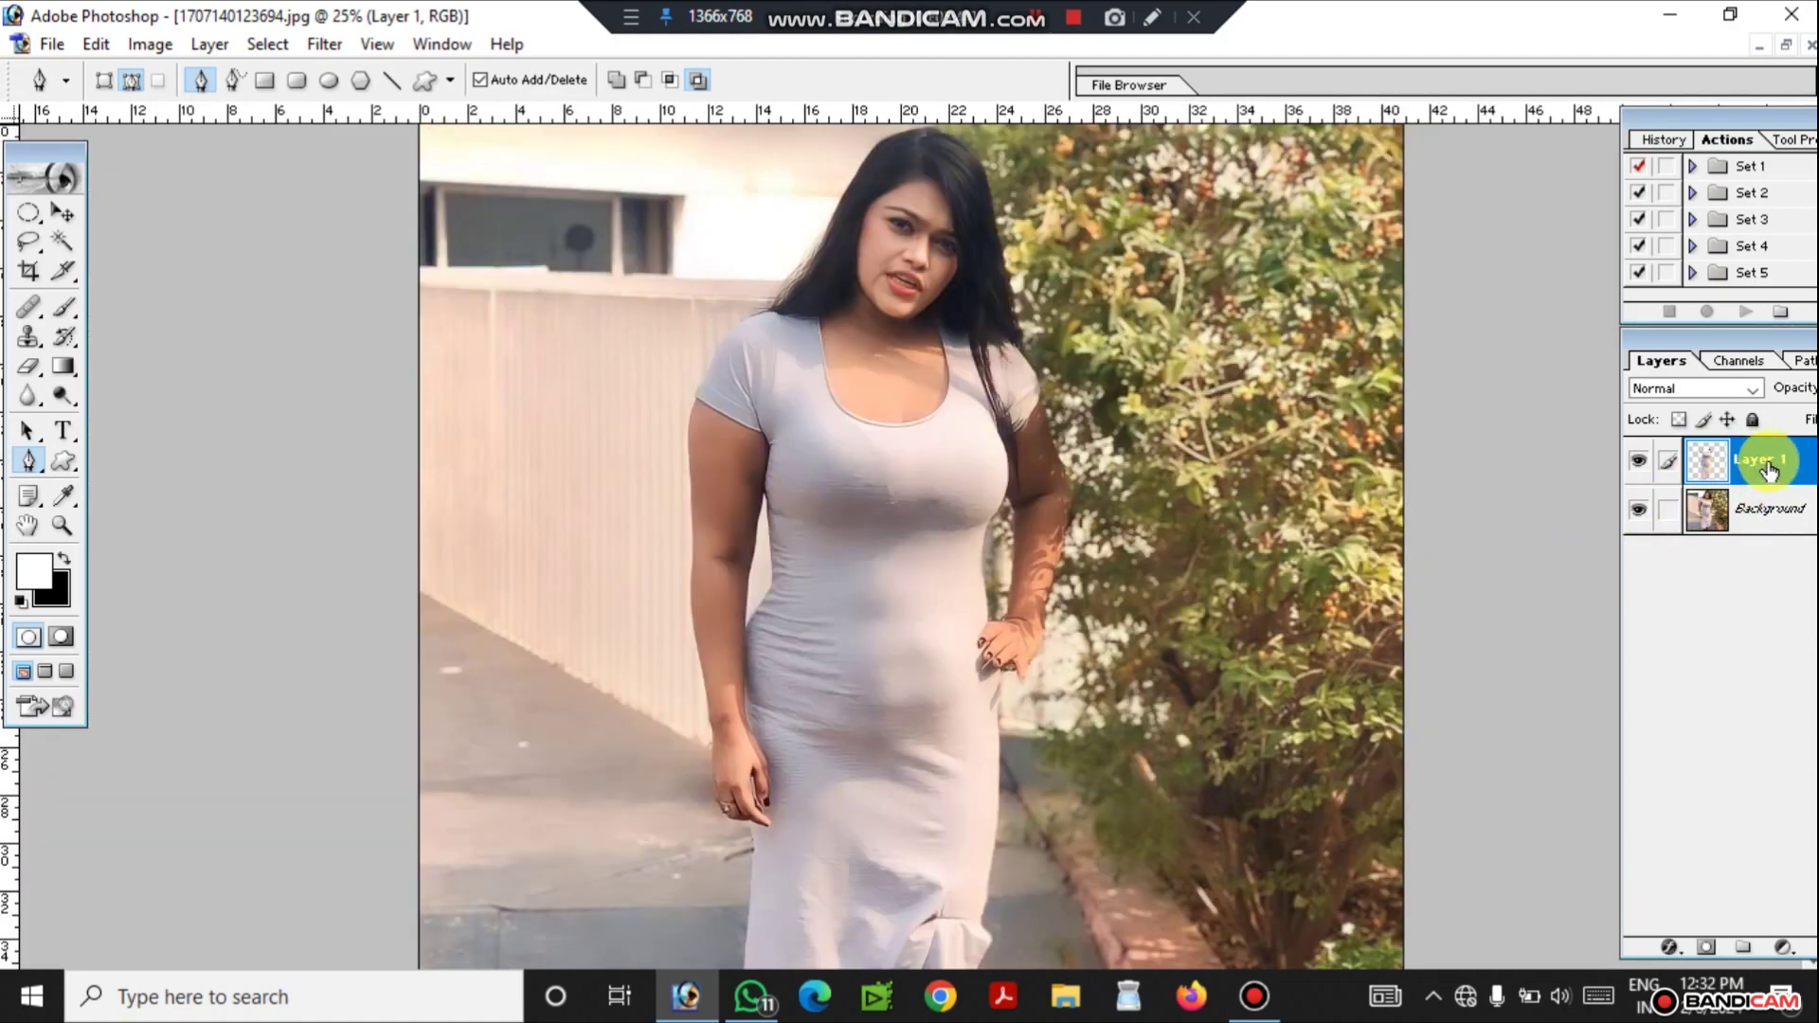
Step: Open texture.png from New folder (2) and place its window over the photo's right side
{"action": "left_click", "coordinate": [1786, 45]}
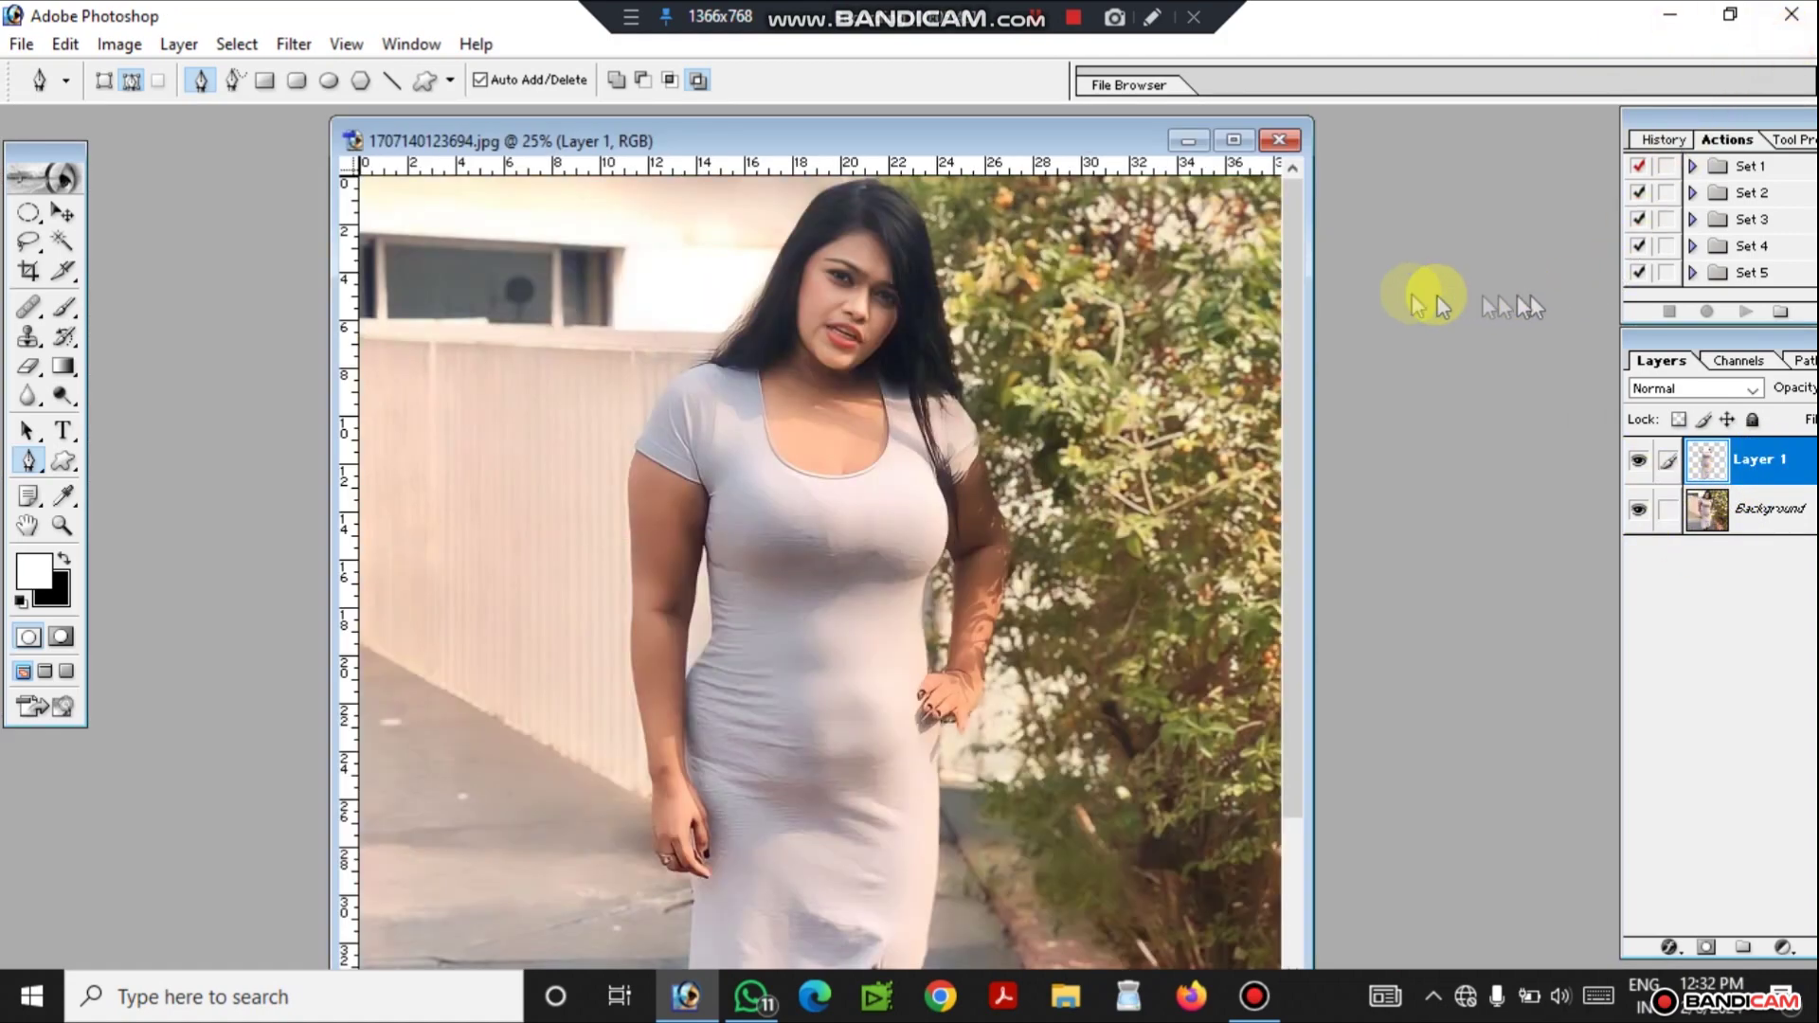
{"action": "double_click", "coordinate": [1406, 292]}
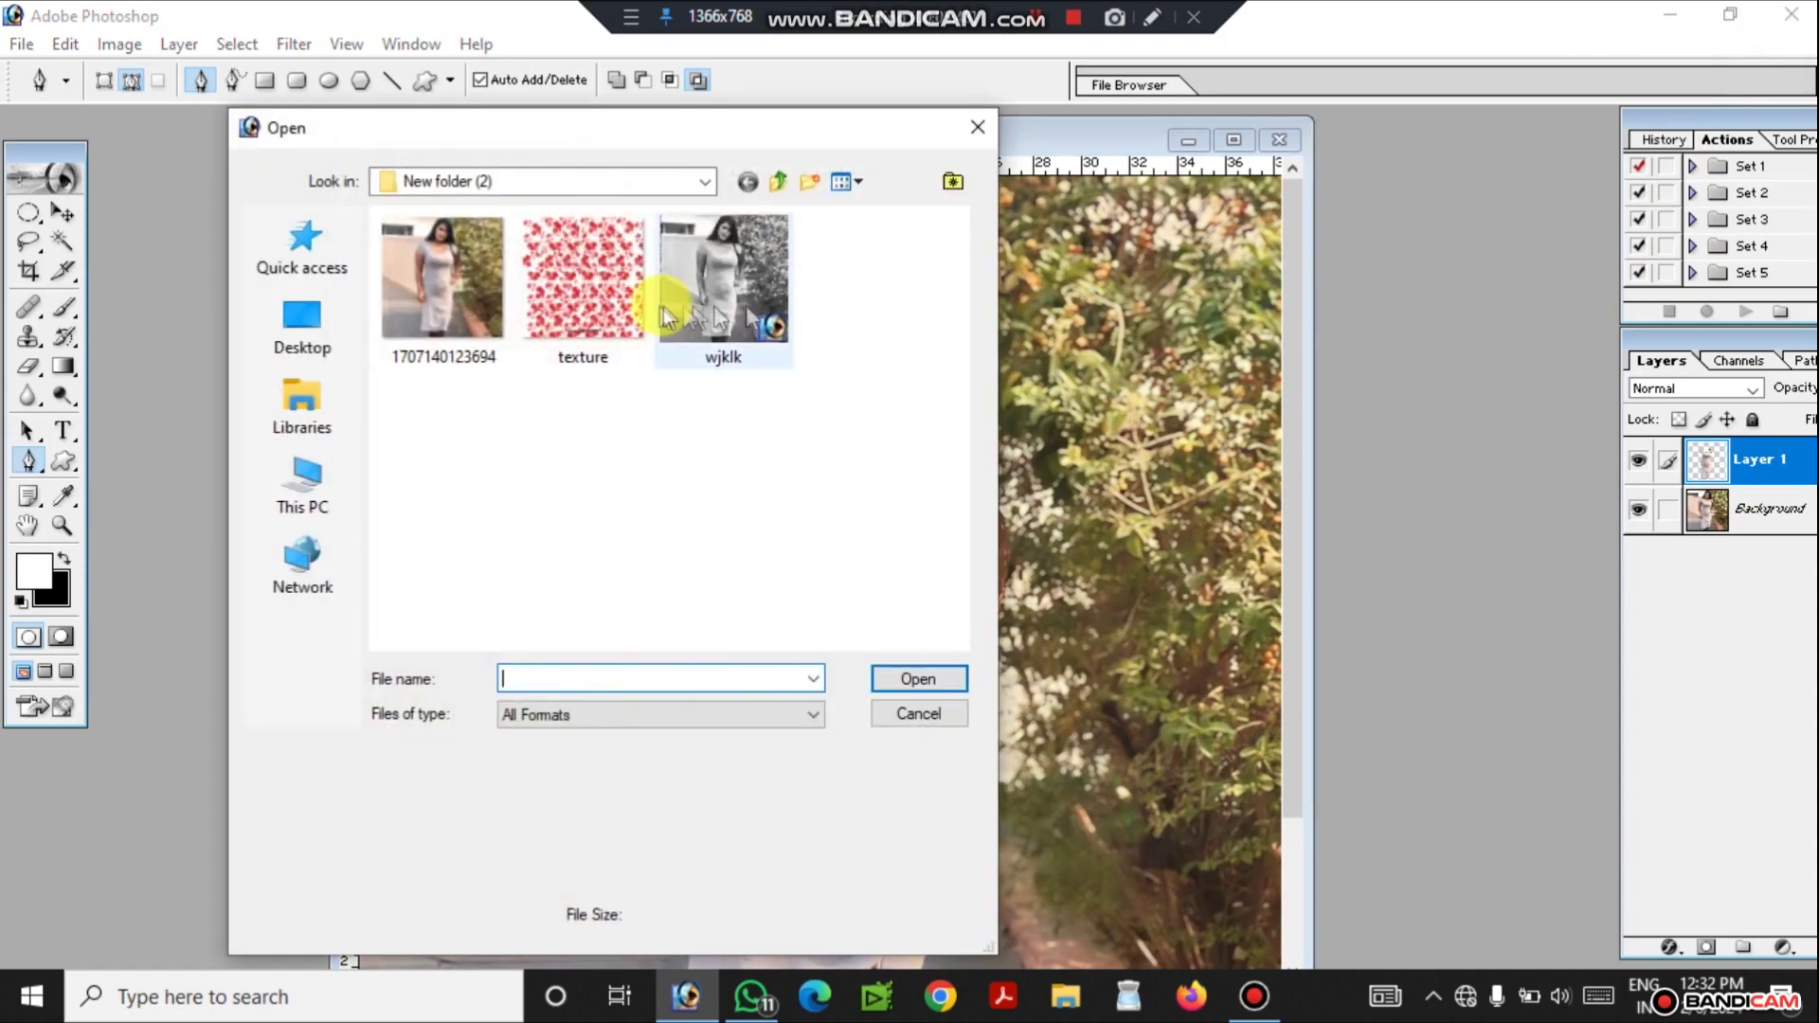
{"action": "left_click", "coordinate": [608, 294]}
{"action": "left_click", "coordinate": [915, 673]}
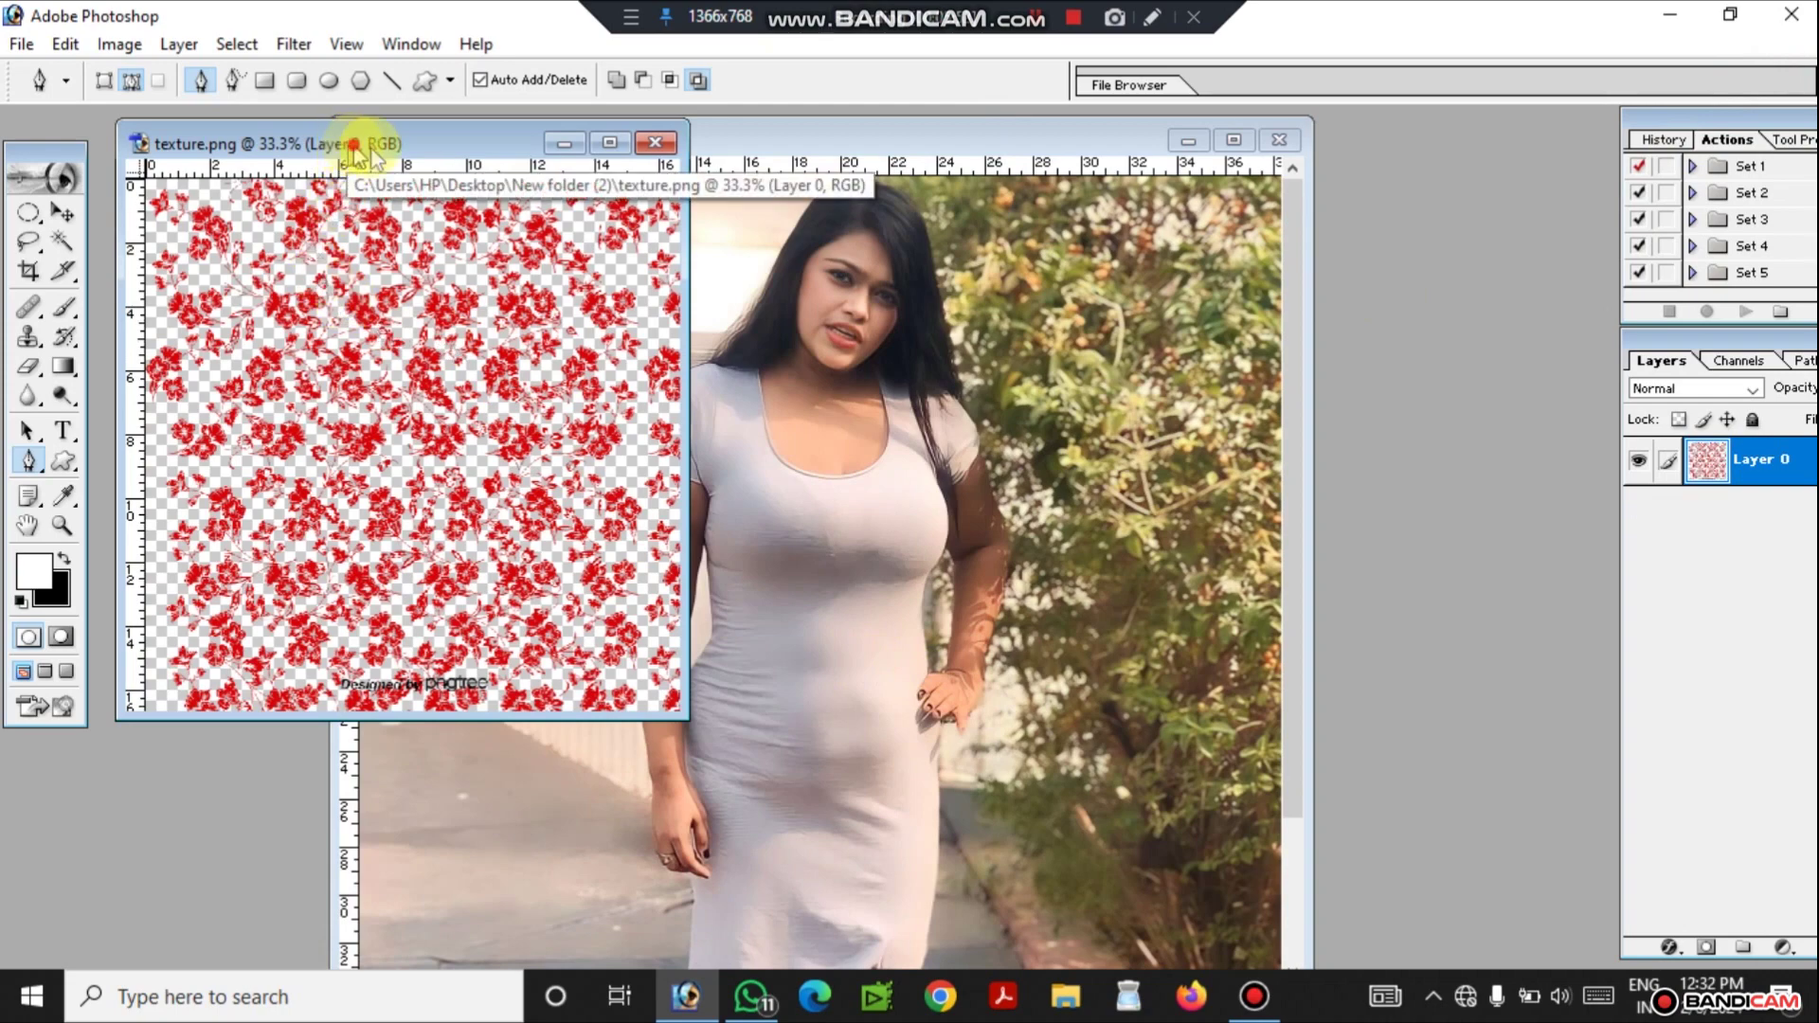
{"action": "left_click_drag", "start_coordinate": [351, 145], "coordinate": [414, 159]}
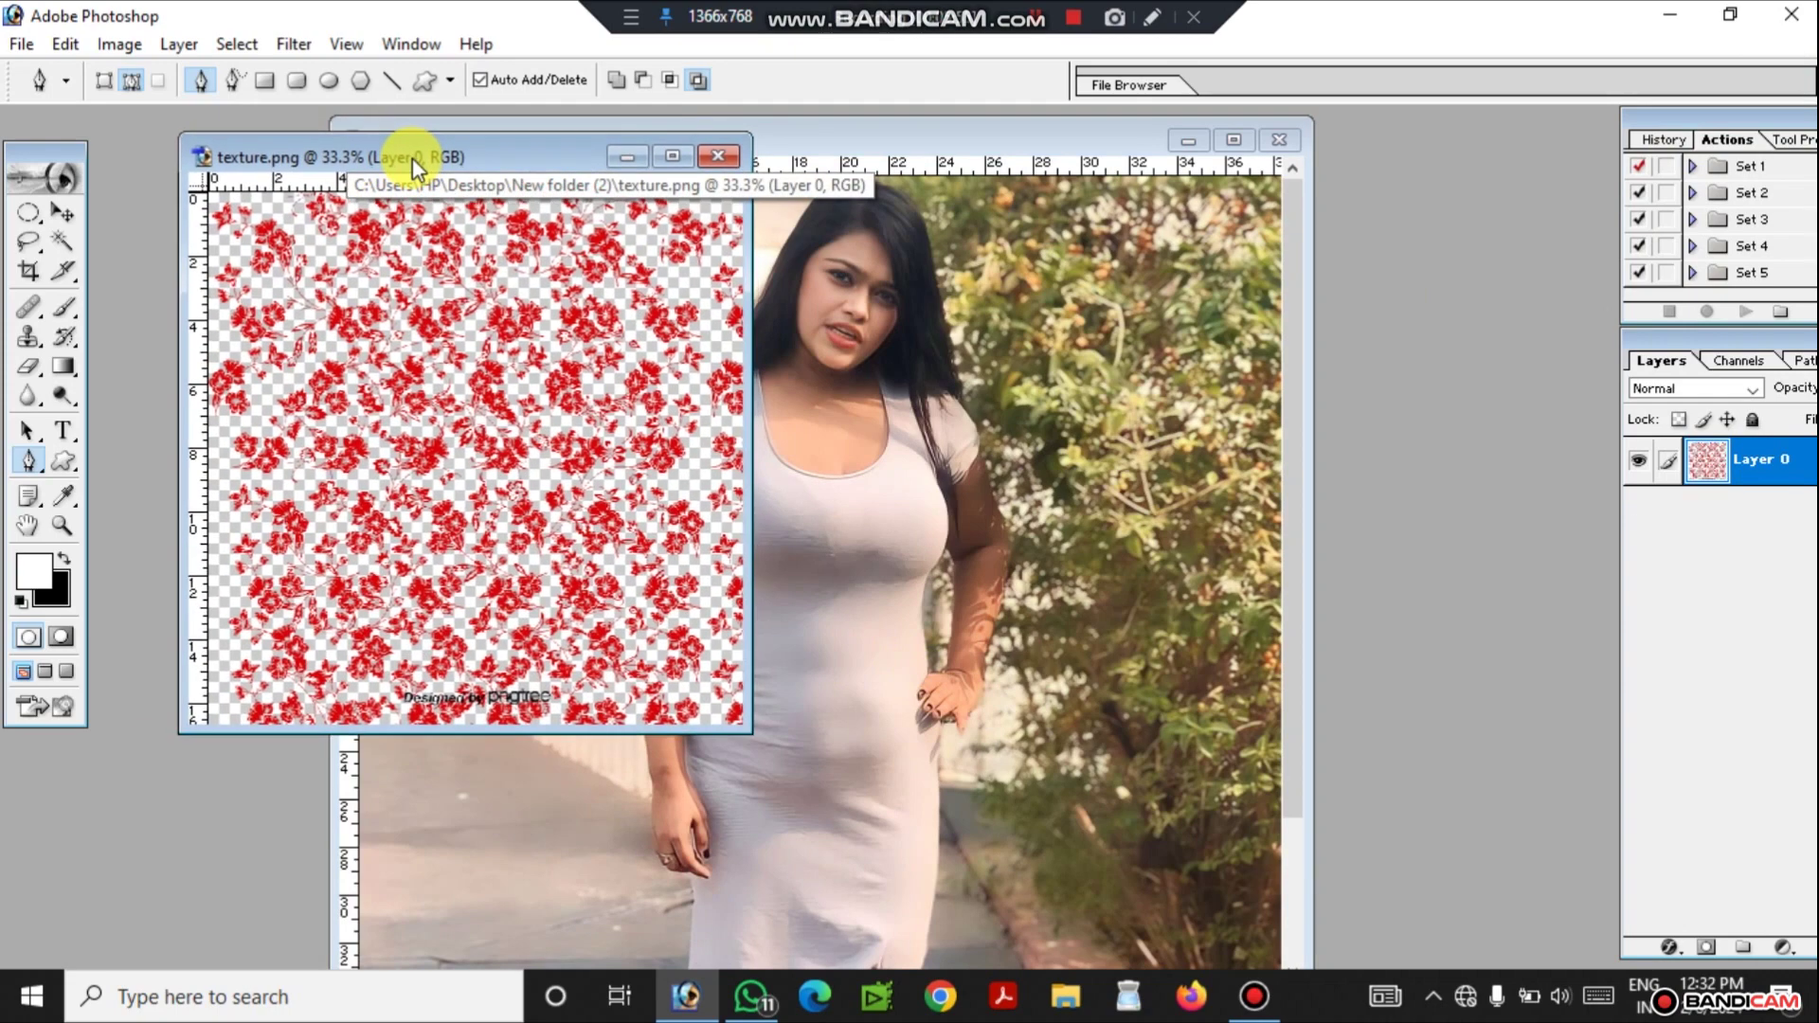
{"action": "left_click_drag", "start_coordinate": [412, 158], "coordinate": [1195, 214]}
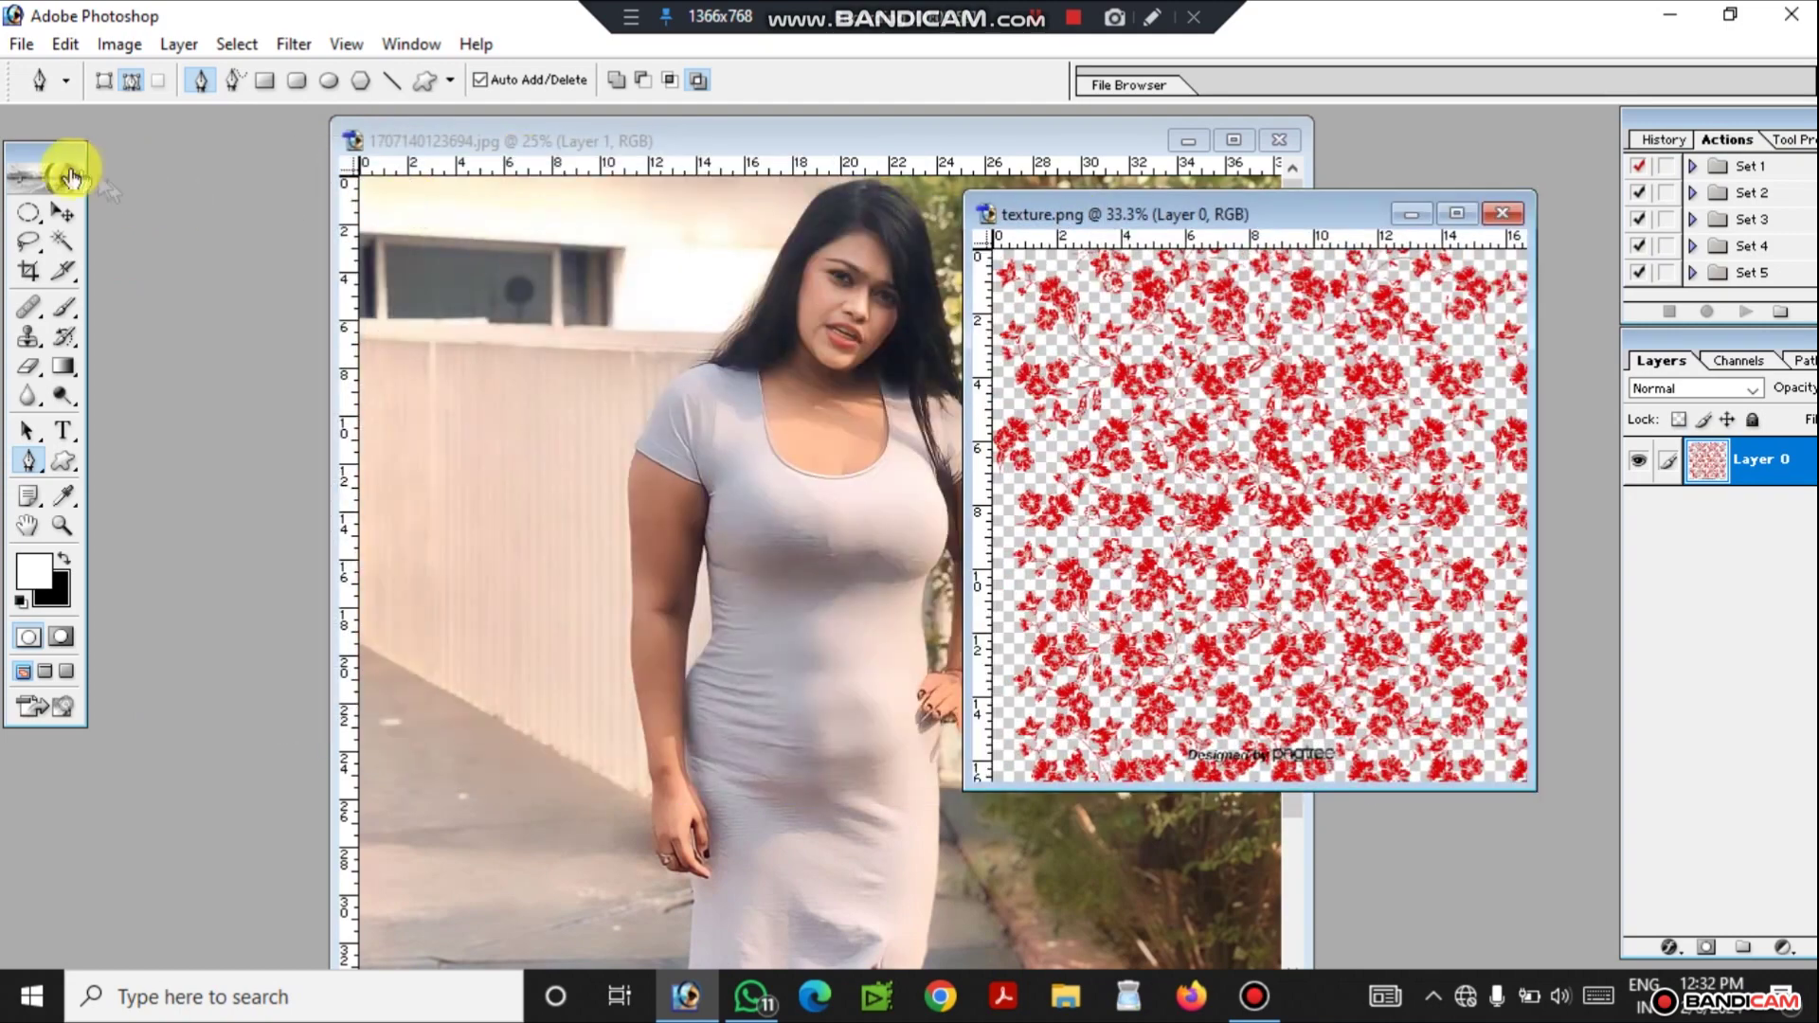
{"action": "left_click", "coordinate": [60, 212]}
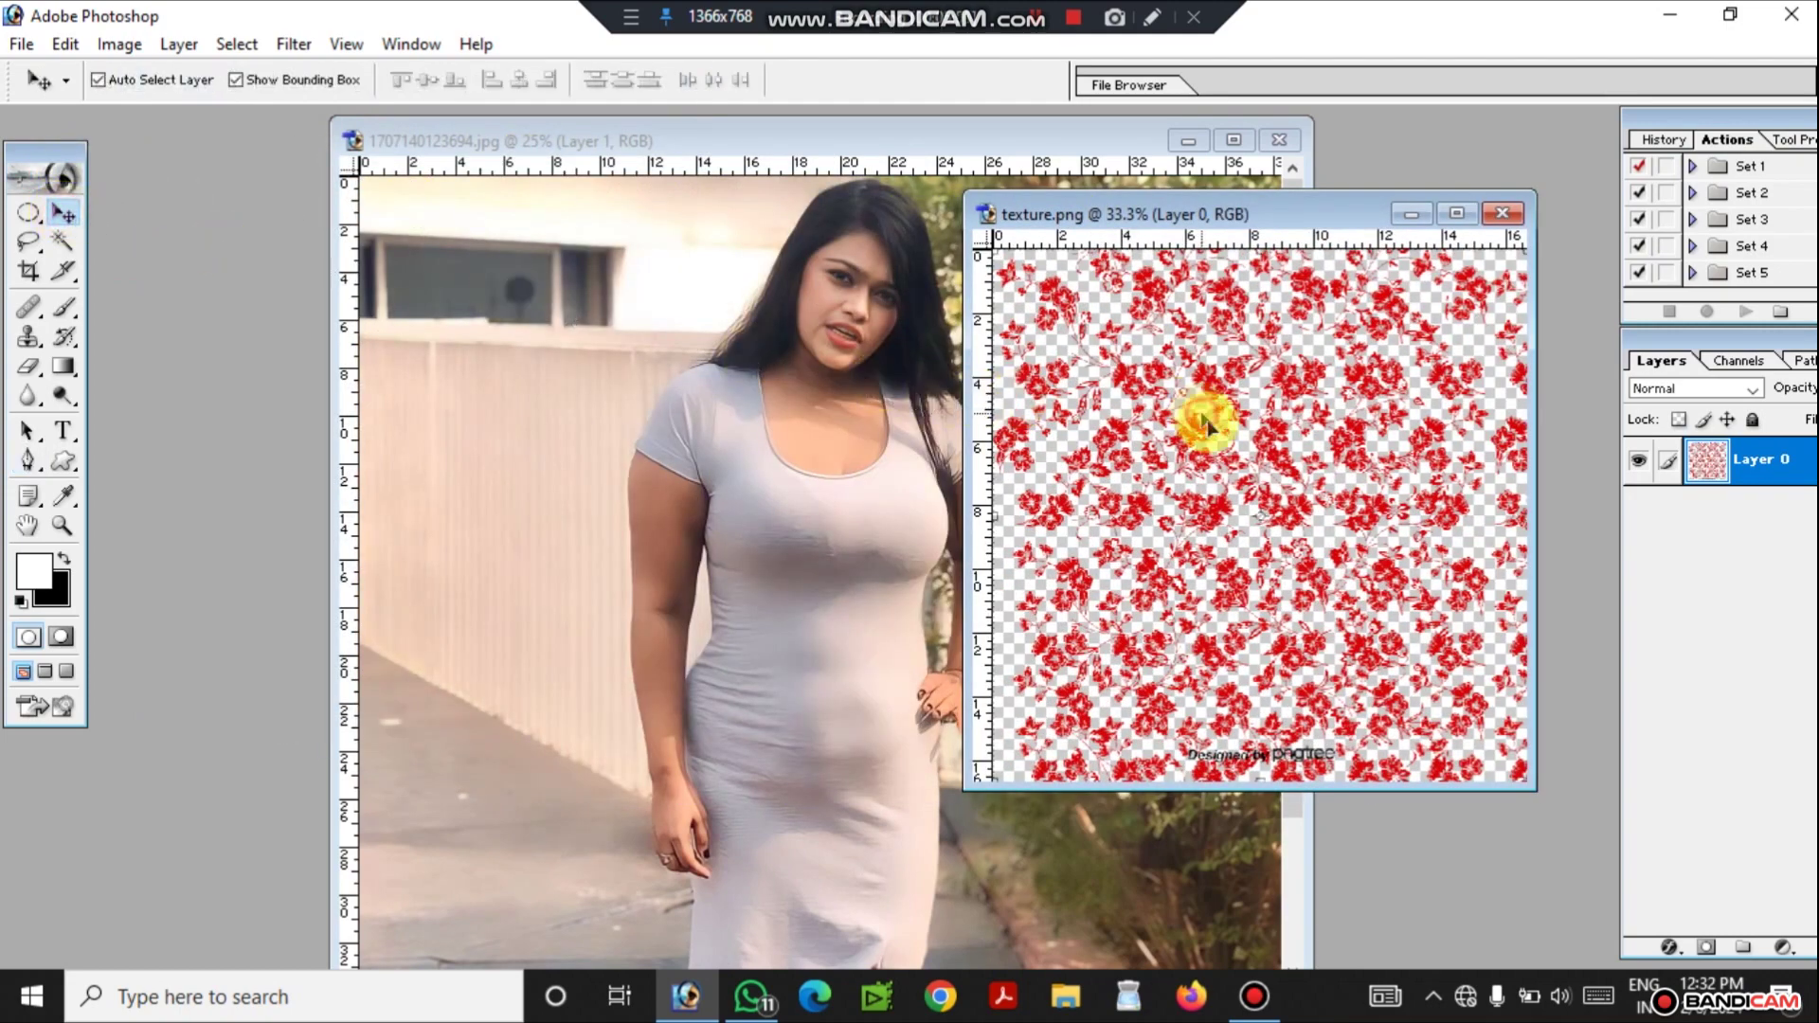
Step: Drag the red floral texture into the photo over the dress as Layer 2
{"action": "left_click_drag", "start_coordinate": [1279, 530], "coordinate": [829, 551]}
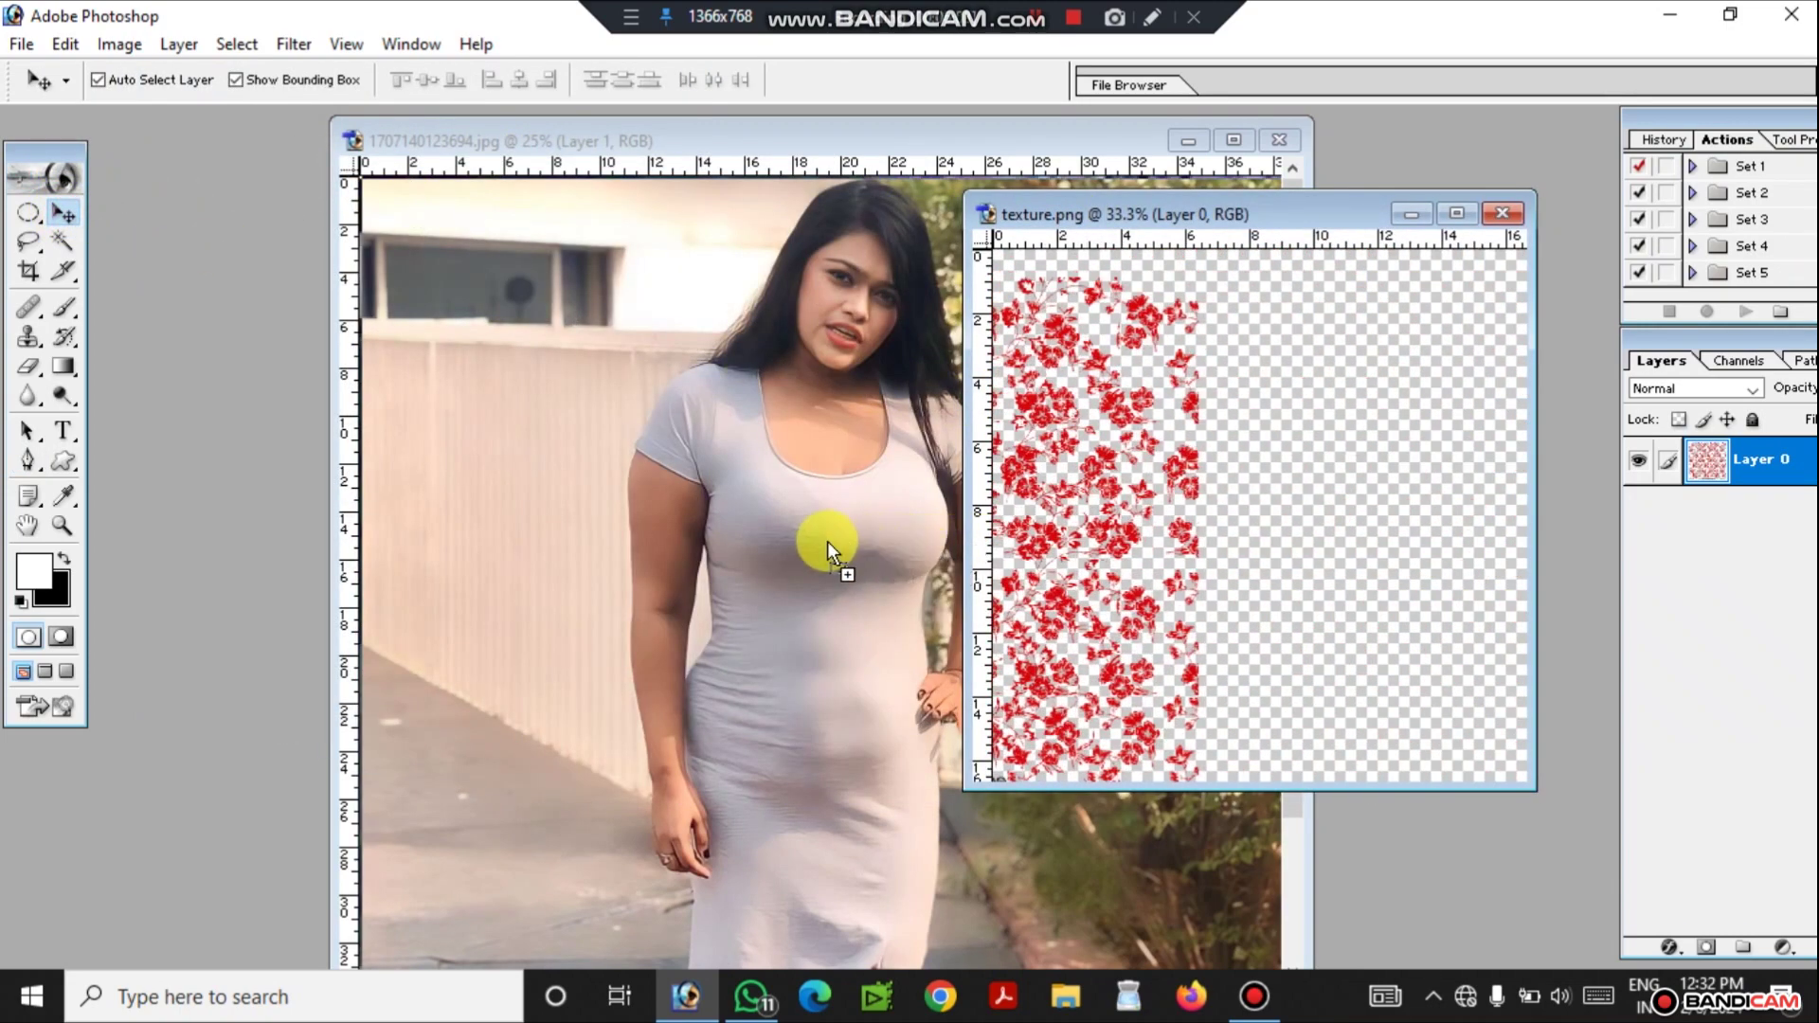
{"action": "mouse_move", "coordinate": [827, 542]}
{"action": "left_mouse_down"}
{"action": "mouse_move", "coordinate": [790, 538]}
{"action": "mouse_move", "coordinate": [853, 611]}
{"action": "mouse_move", "coordinate": [859, 587]}
{"action": "left_mouse_up"}
{"action": "scroll", "coordinate": [1032, 758], "scroll_direction": "down", "scroll_amount": 2}
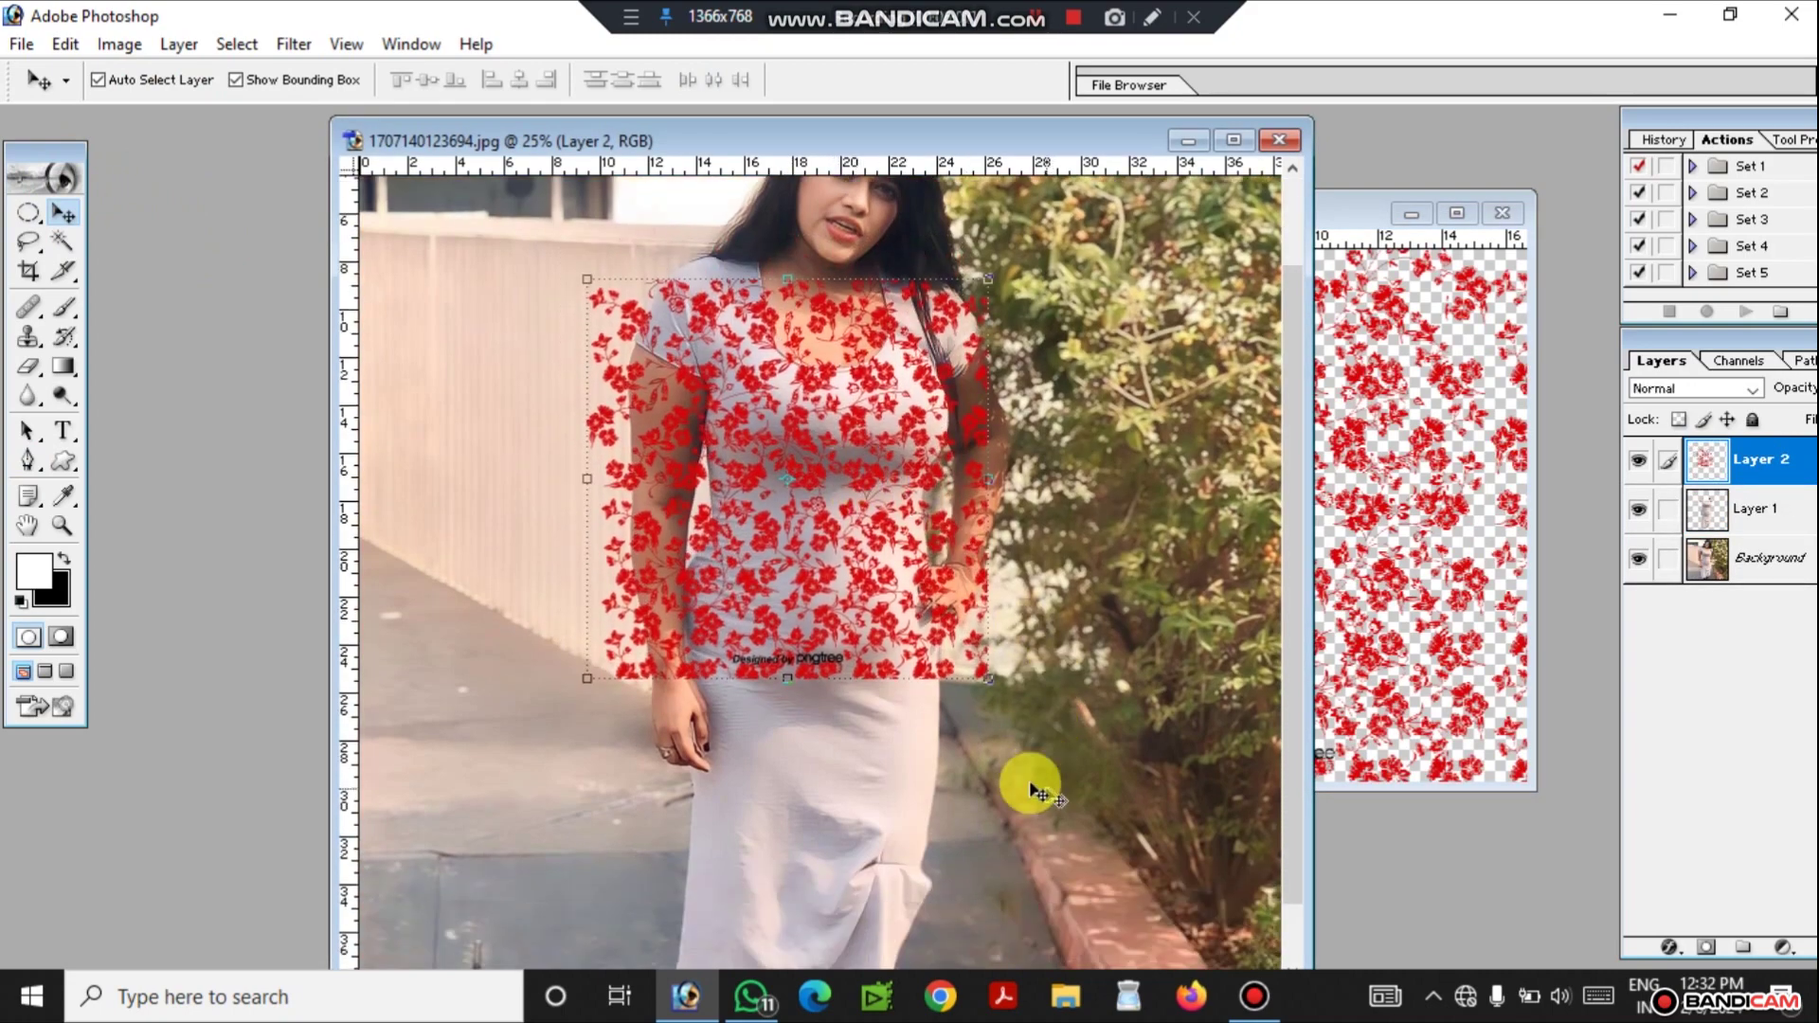
Step: Scale the texture up to about 218.9% to cover the whole dress and commit
{"action": "left_click", "coordinate": [1234, 139]}
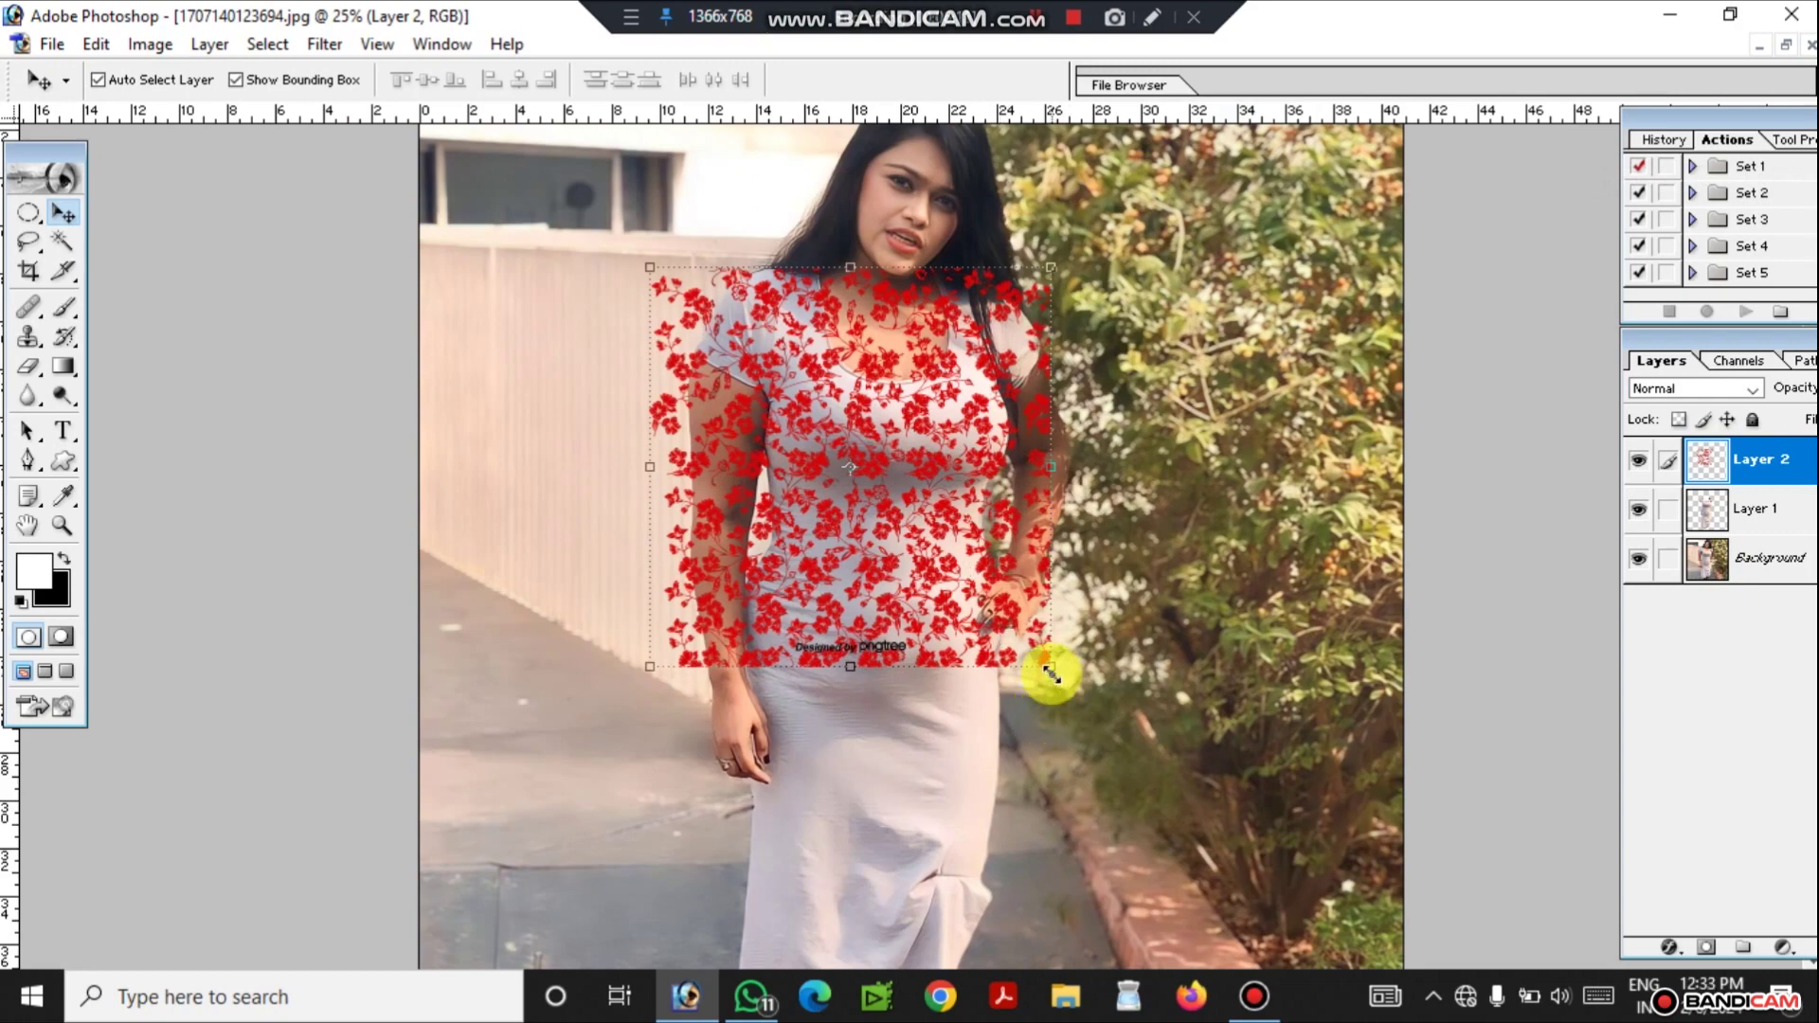
{"action": "key", "text": "ctrl+minus"}
{"action": "left_click_drag", "start_coordinate": [990, 630], "coordinate": [1110, 753]}
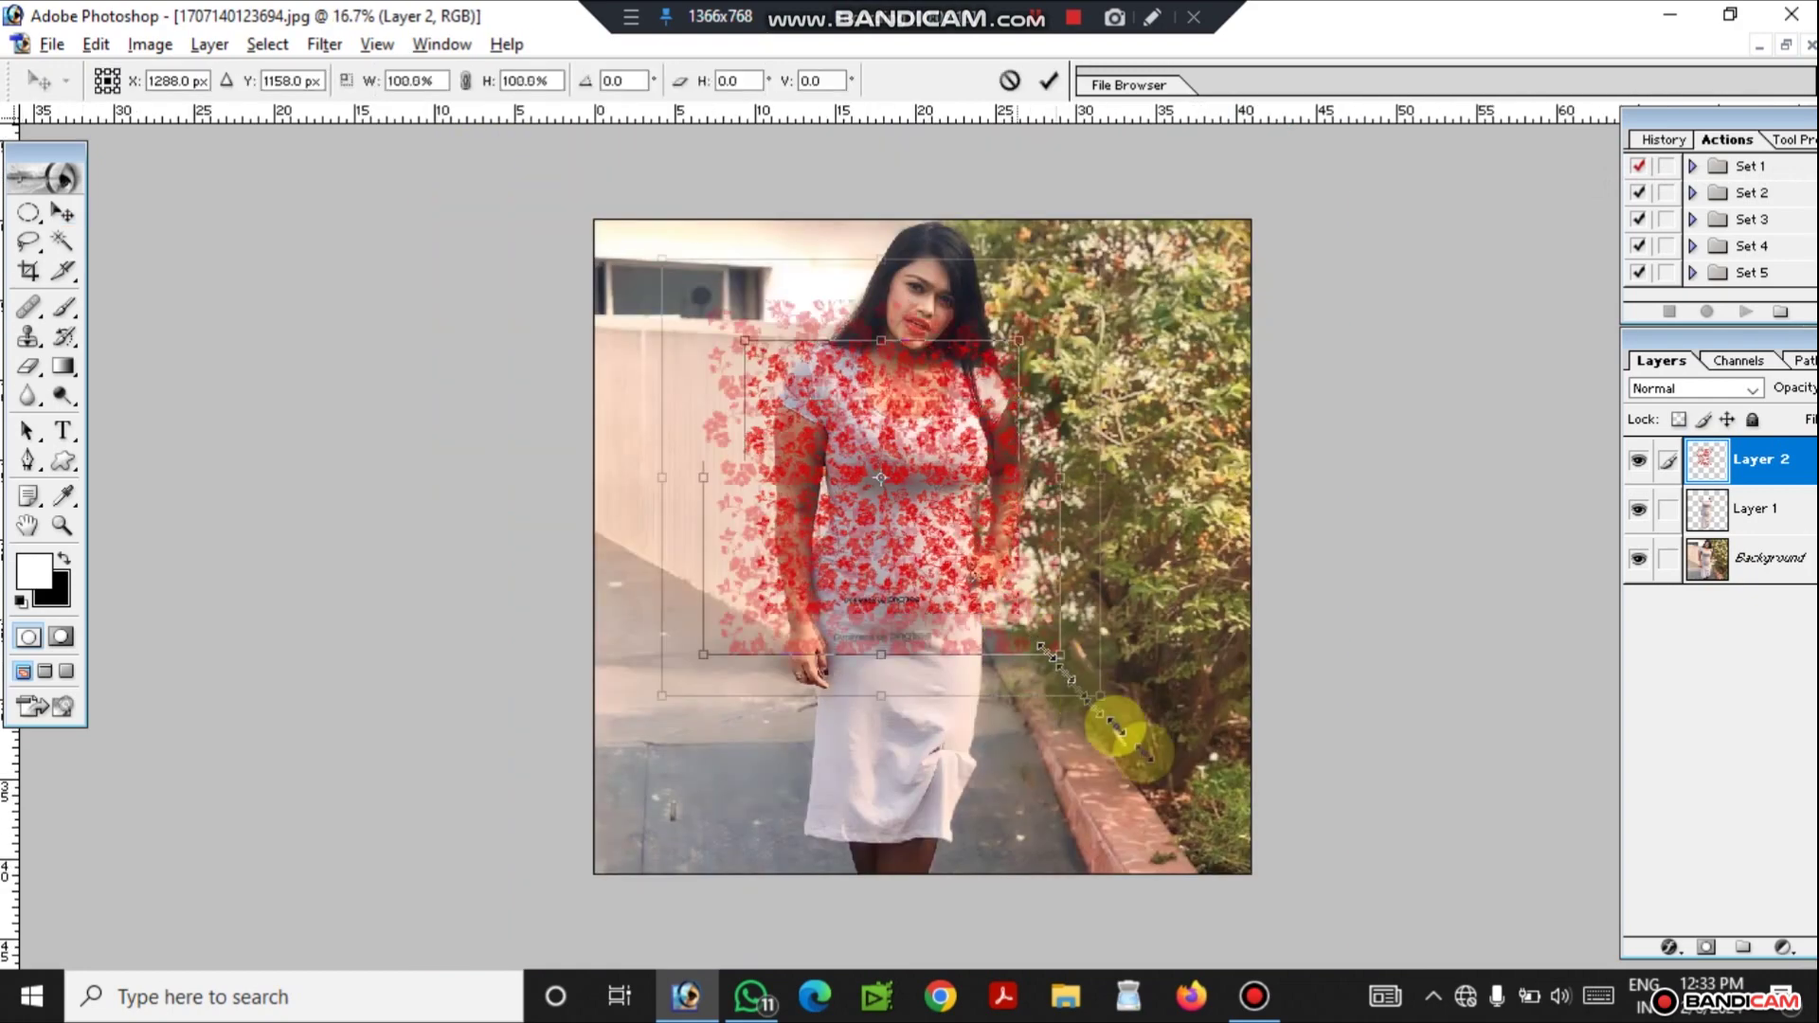
{"action": "key", "text": "ctrl+z"}
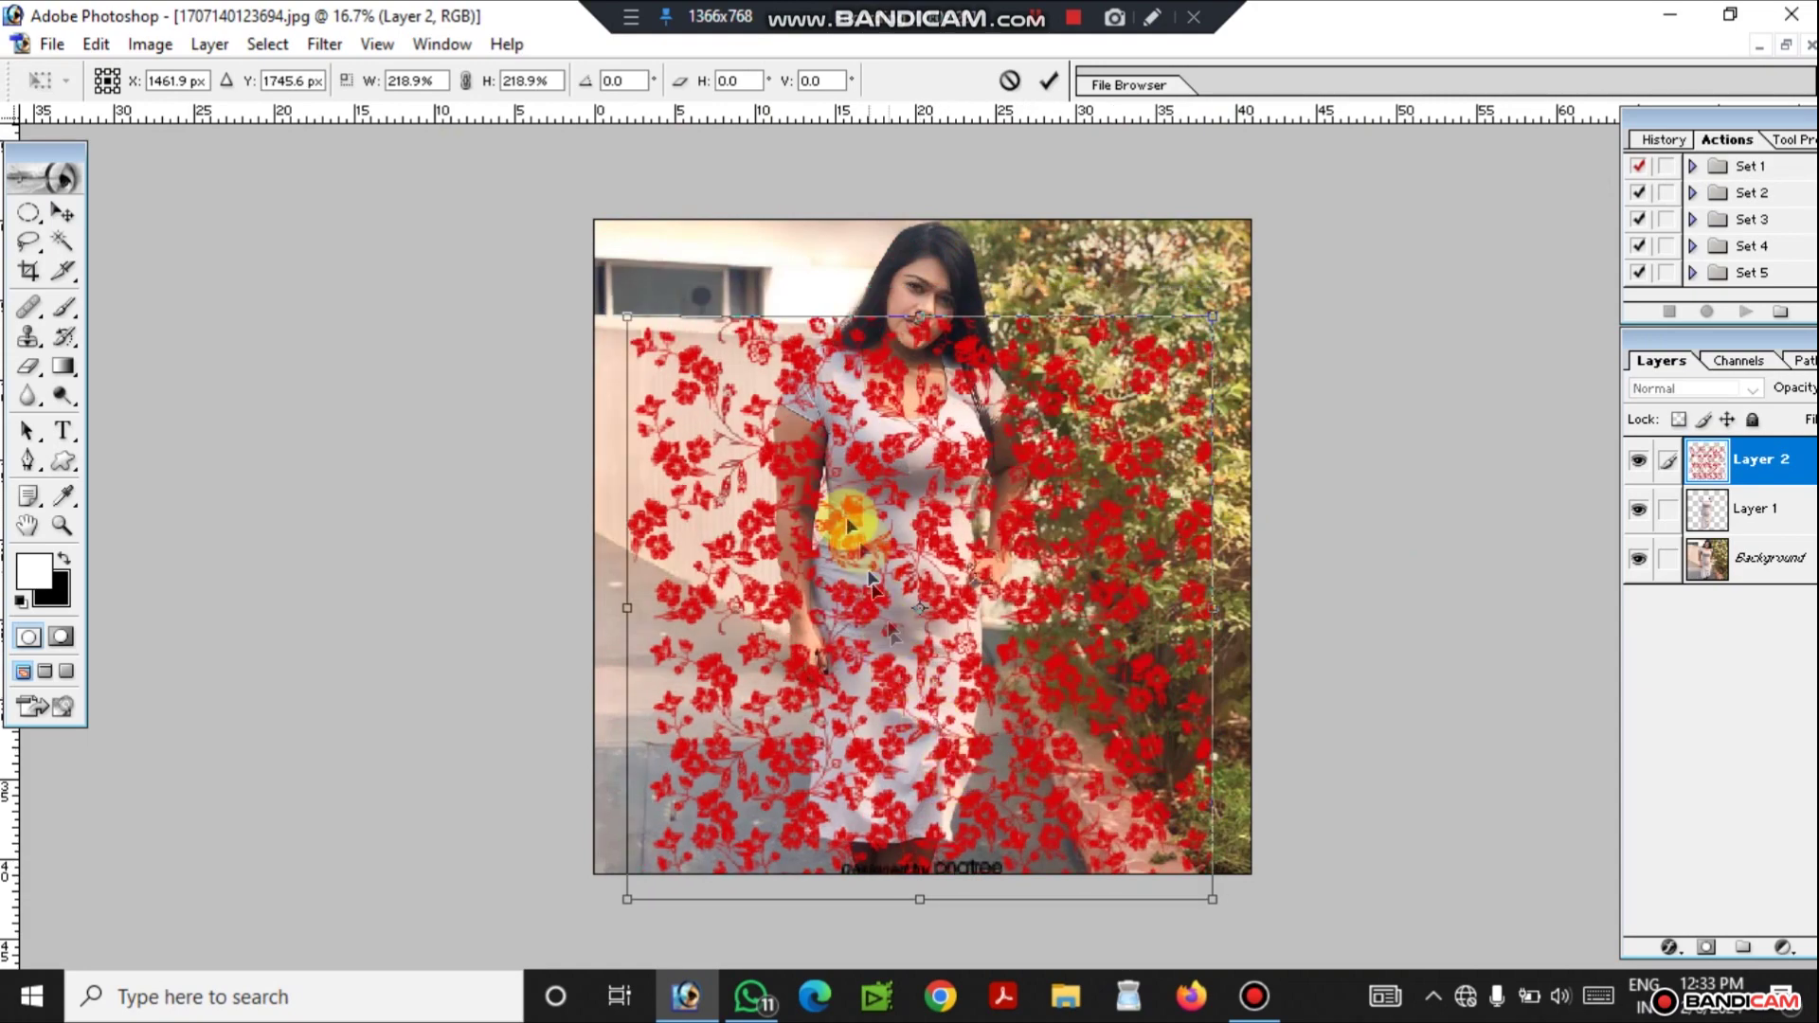
{"action": "left_click", "coordinate": [1045, 82]}
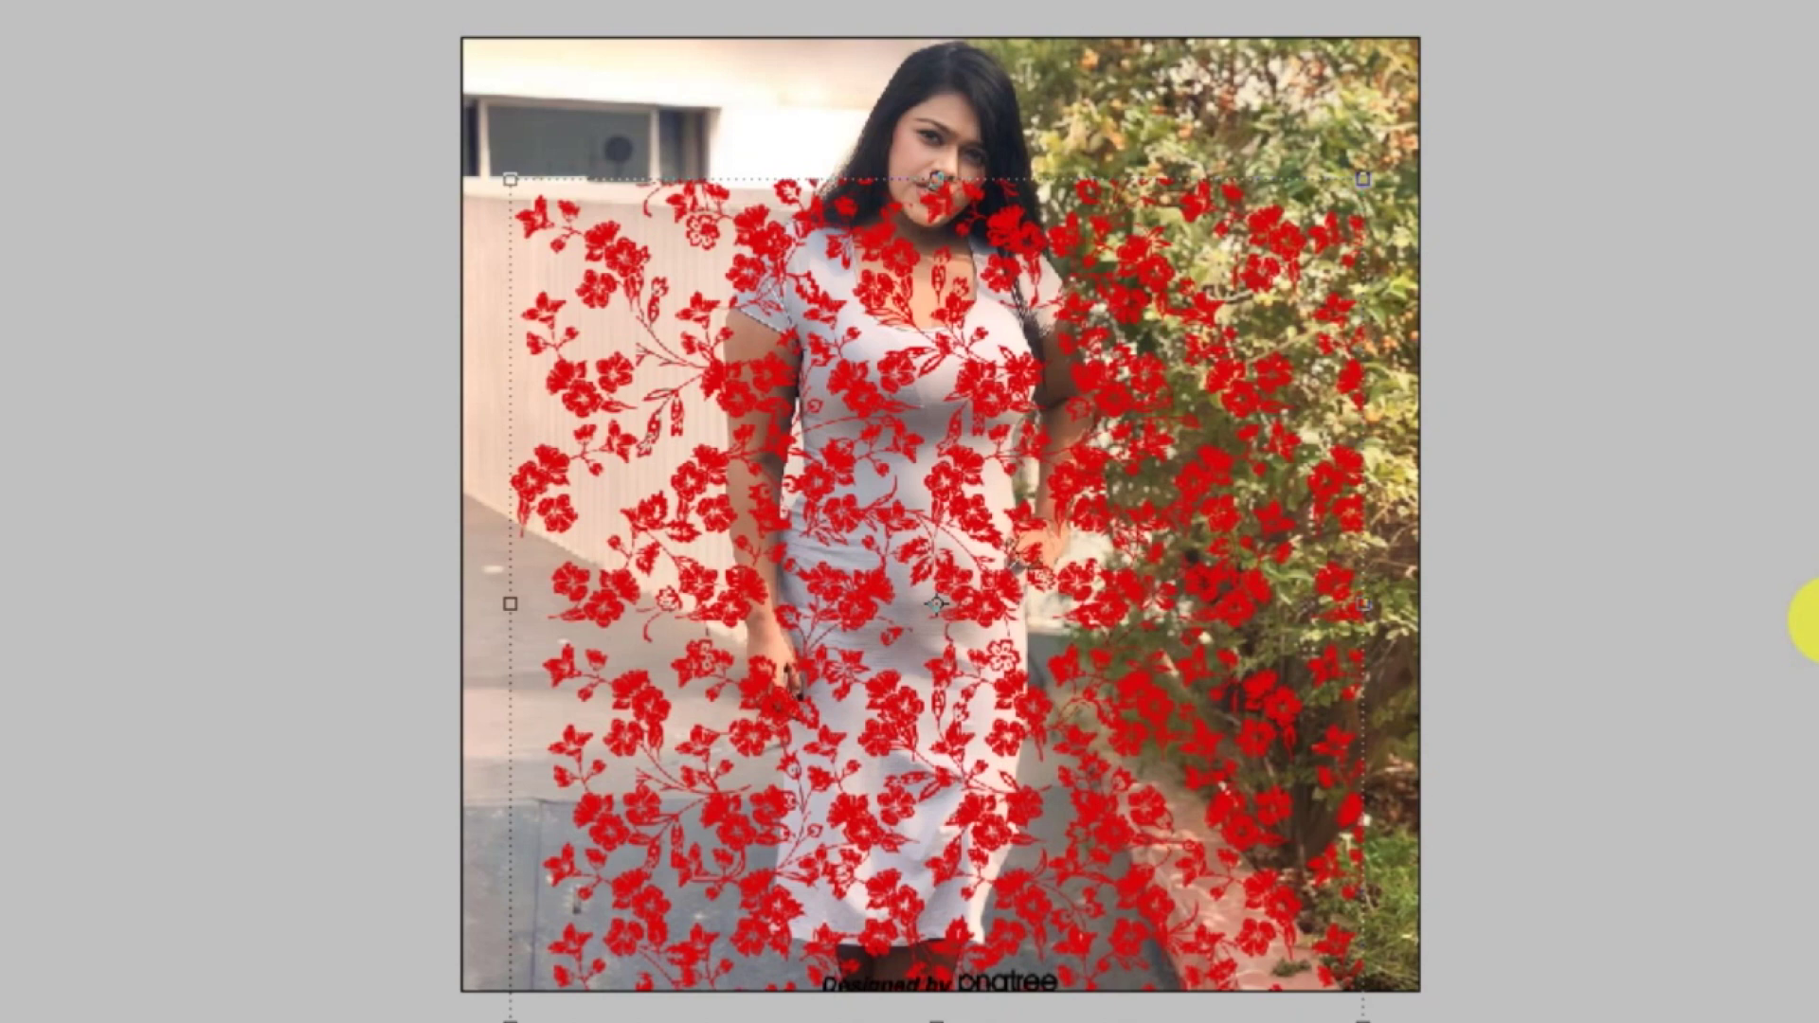
Step: Clip Layer 2's floral texture to the dress on Layer 1 using Ctrl+Alt+G
{"action": "key", "text": "ctrl+alt+g"}
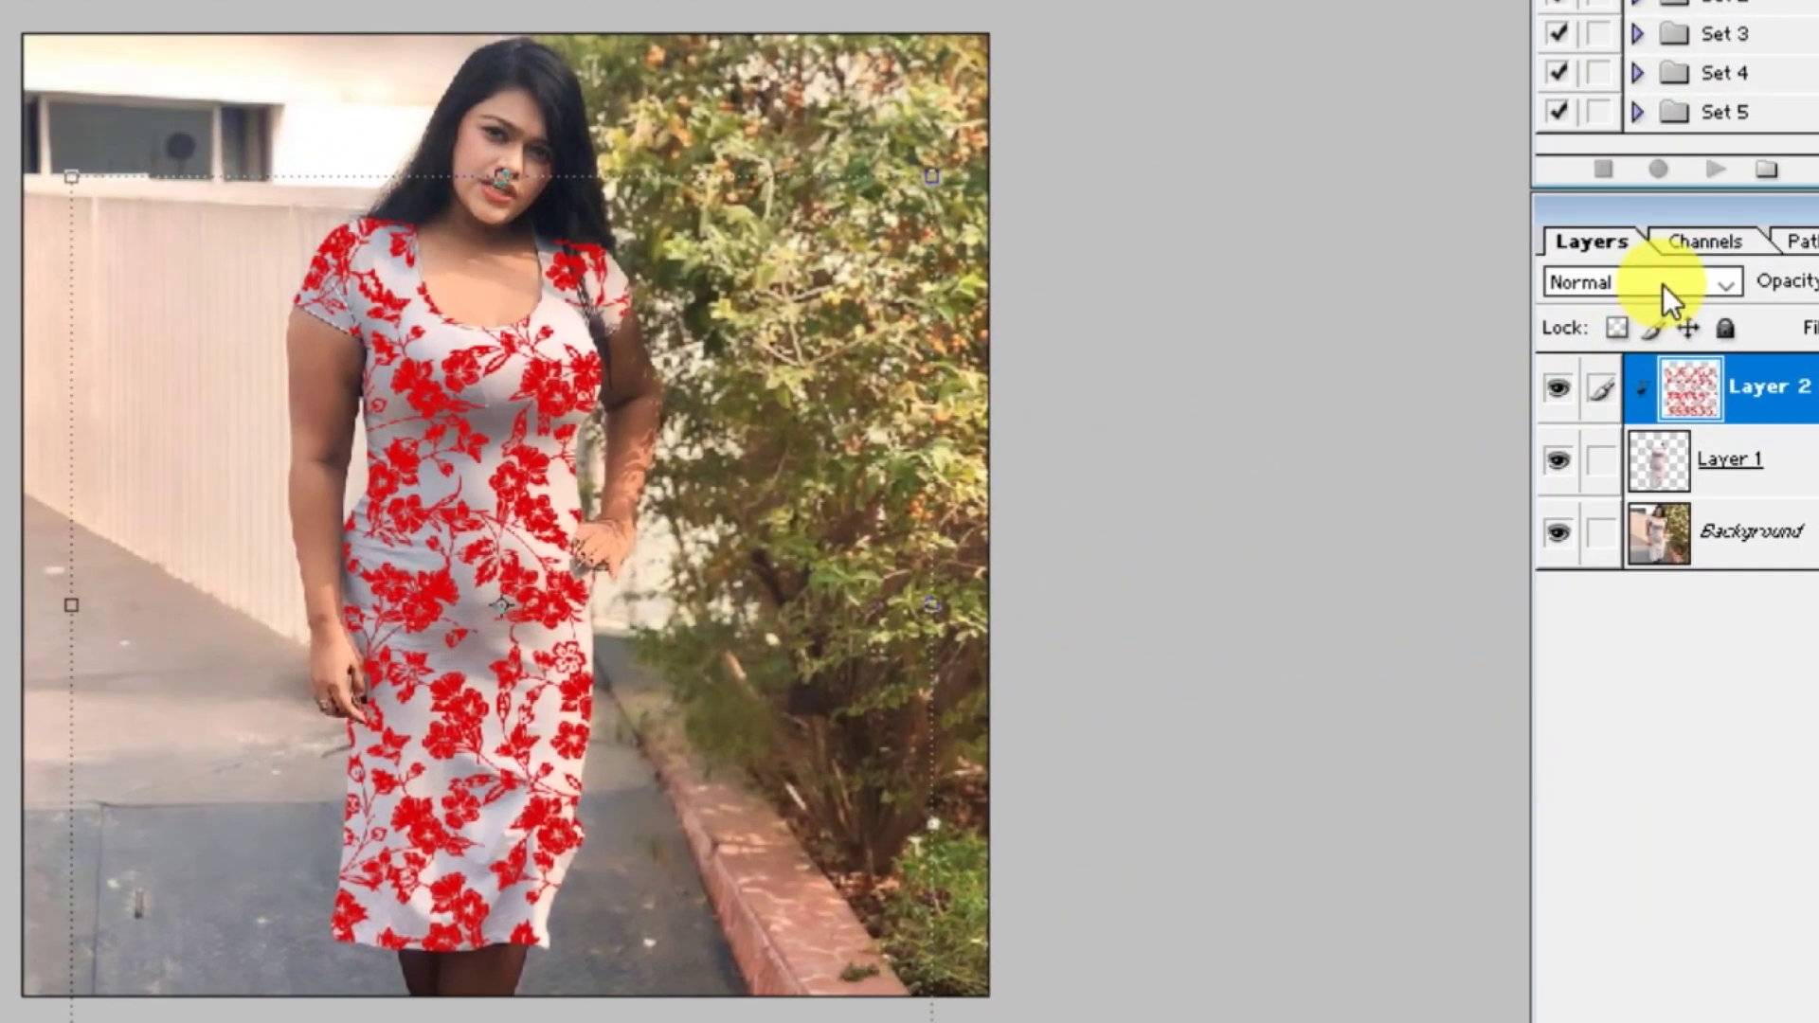
{"action": "left_click", "coordinate": [1664, 286]}
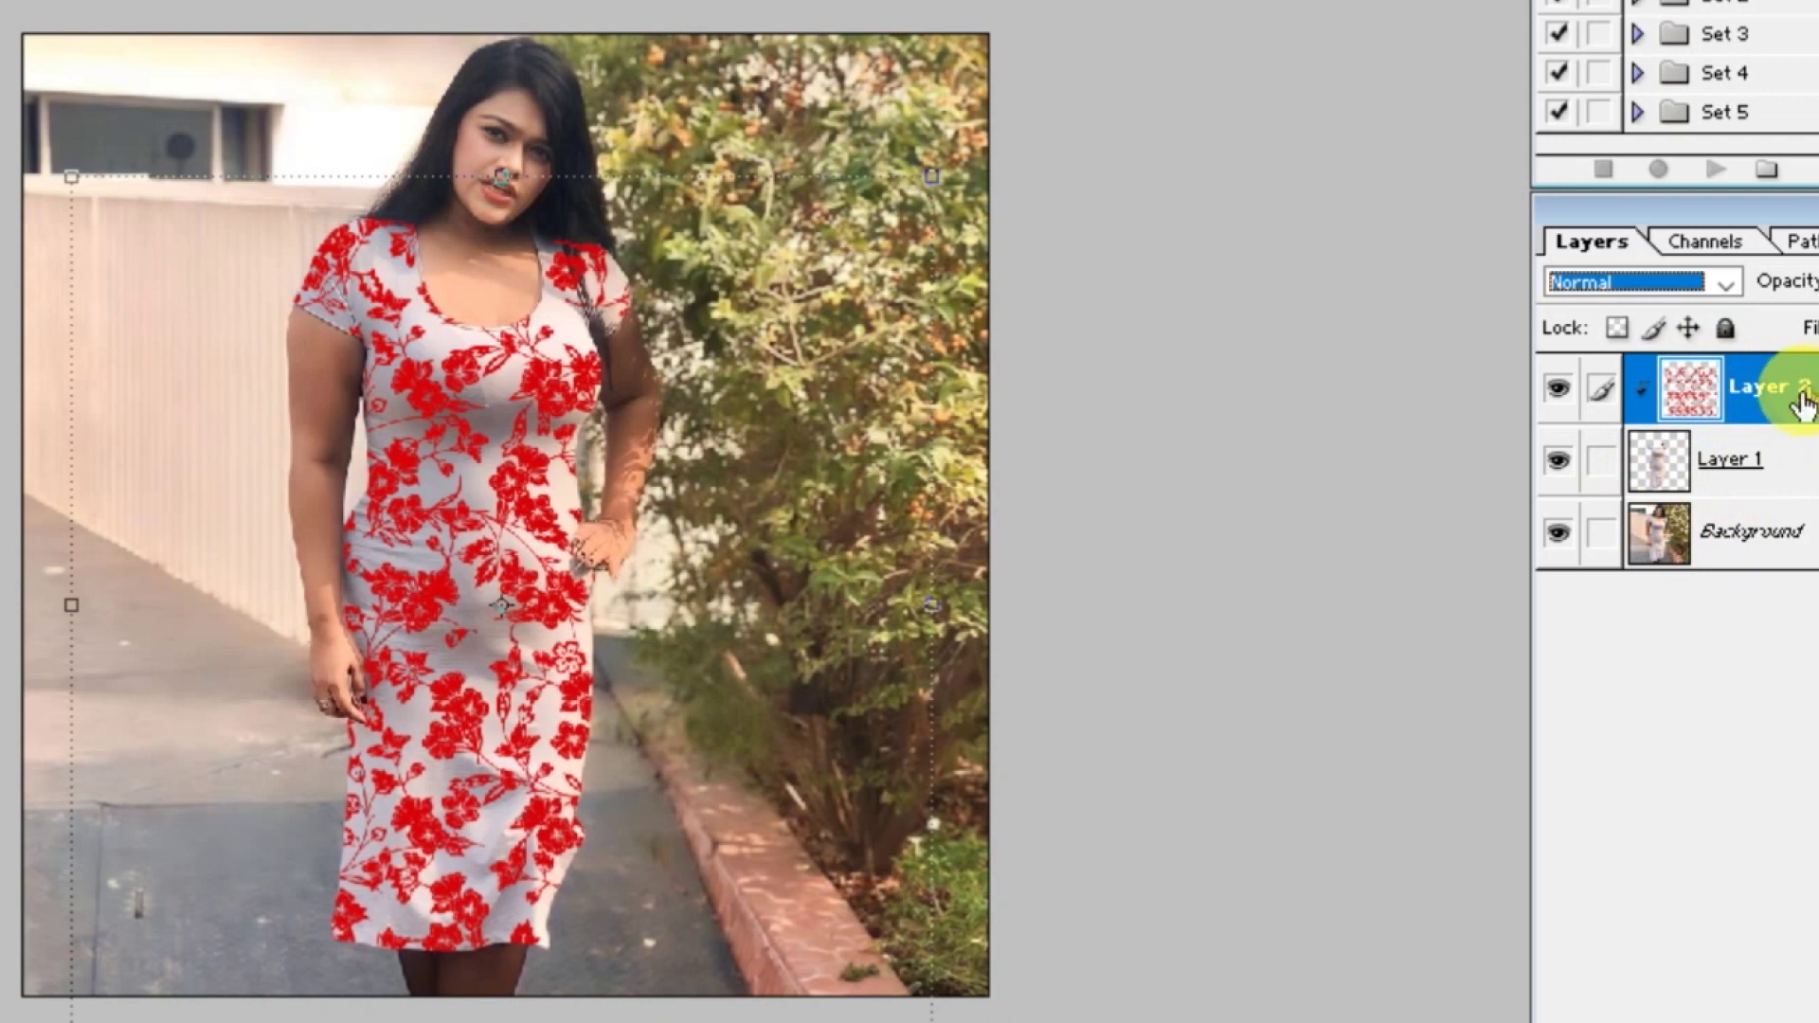
Step: Set Layer 2's blend mode to Multiply so the dress's folds show through the flowers
{"action": "left_click_drag", "start_coordinate": [1791, 389], "coordinate": [1665, 393]}
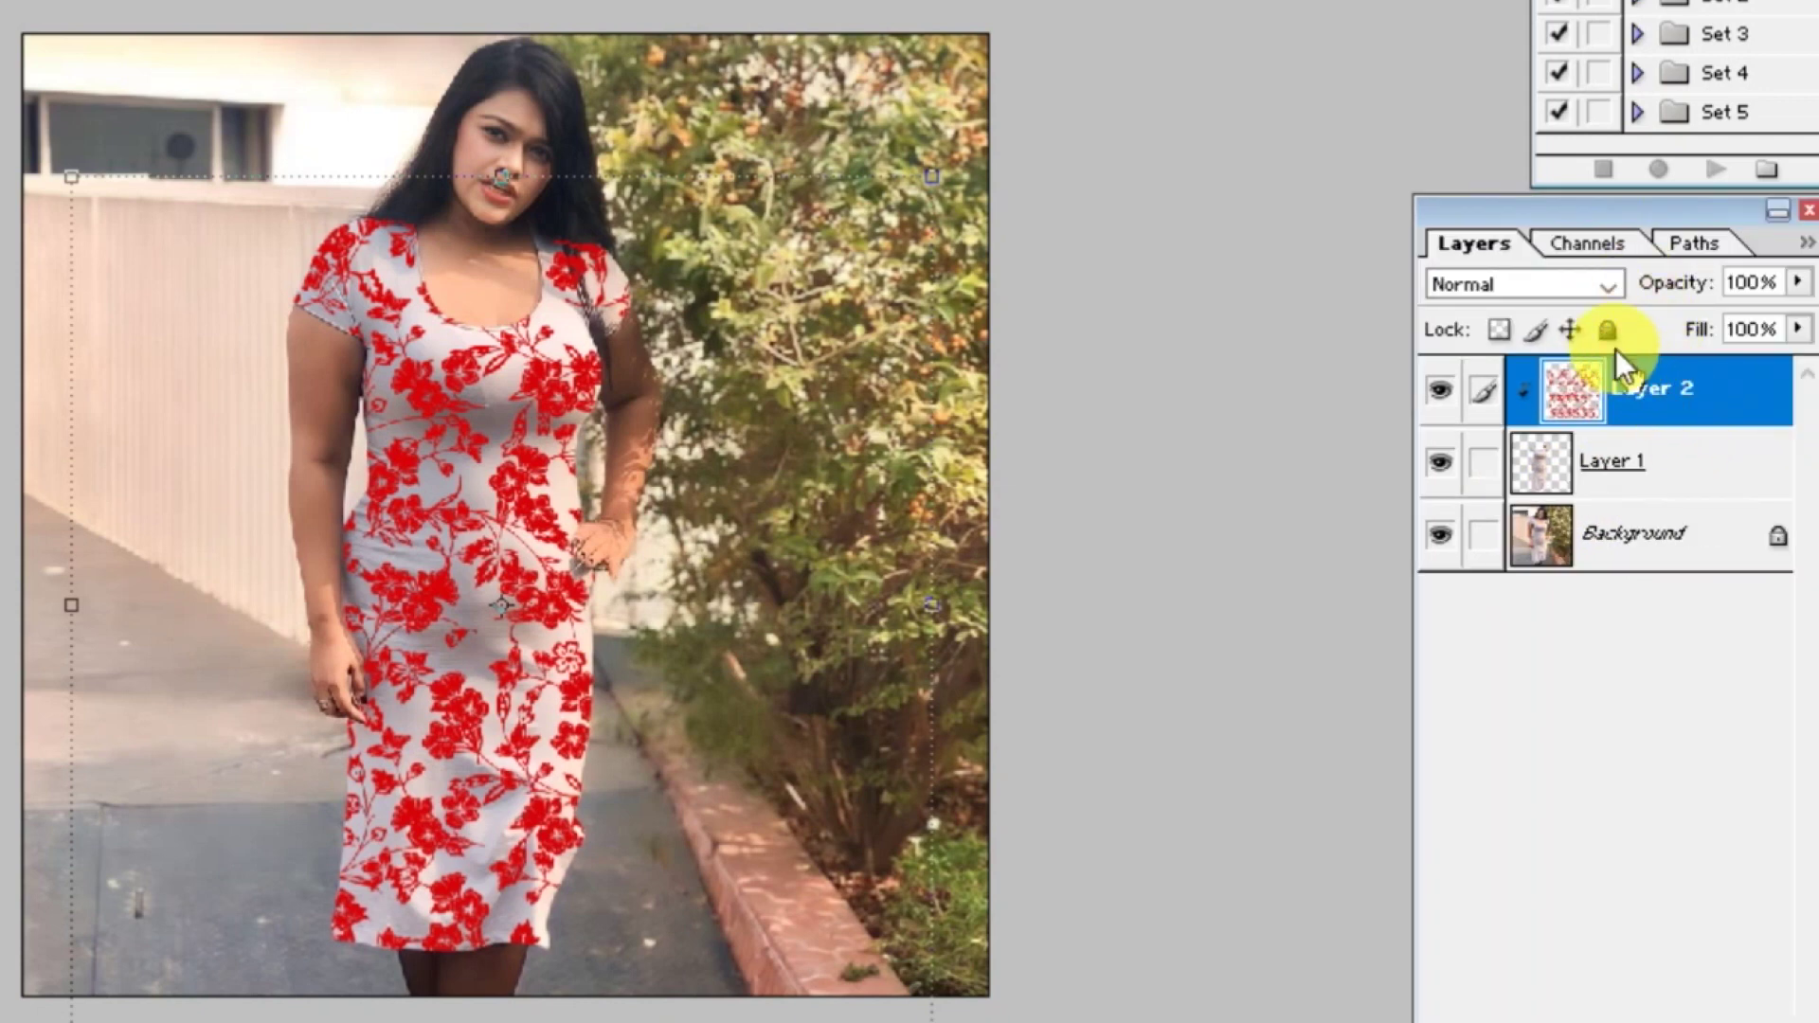
{"action": "left_click", "coordinate": [1602, 298]}
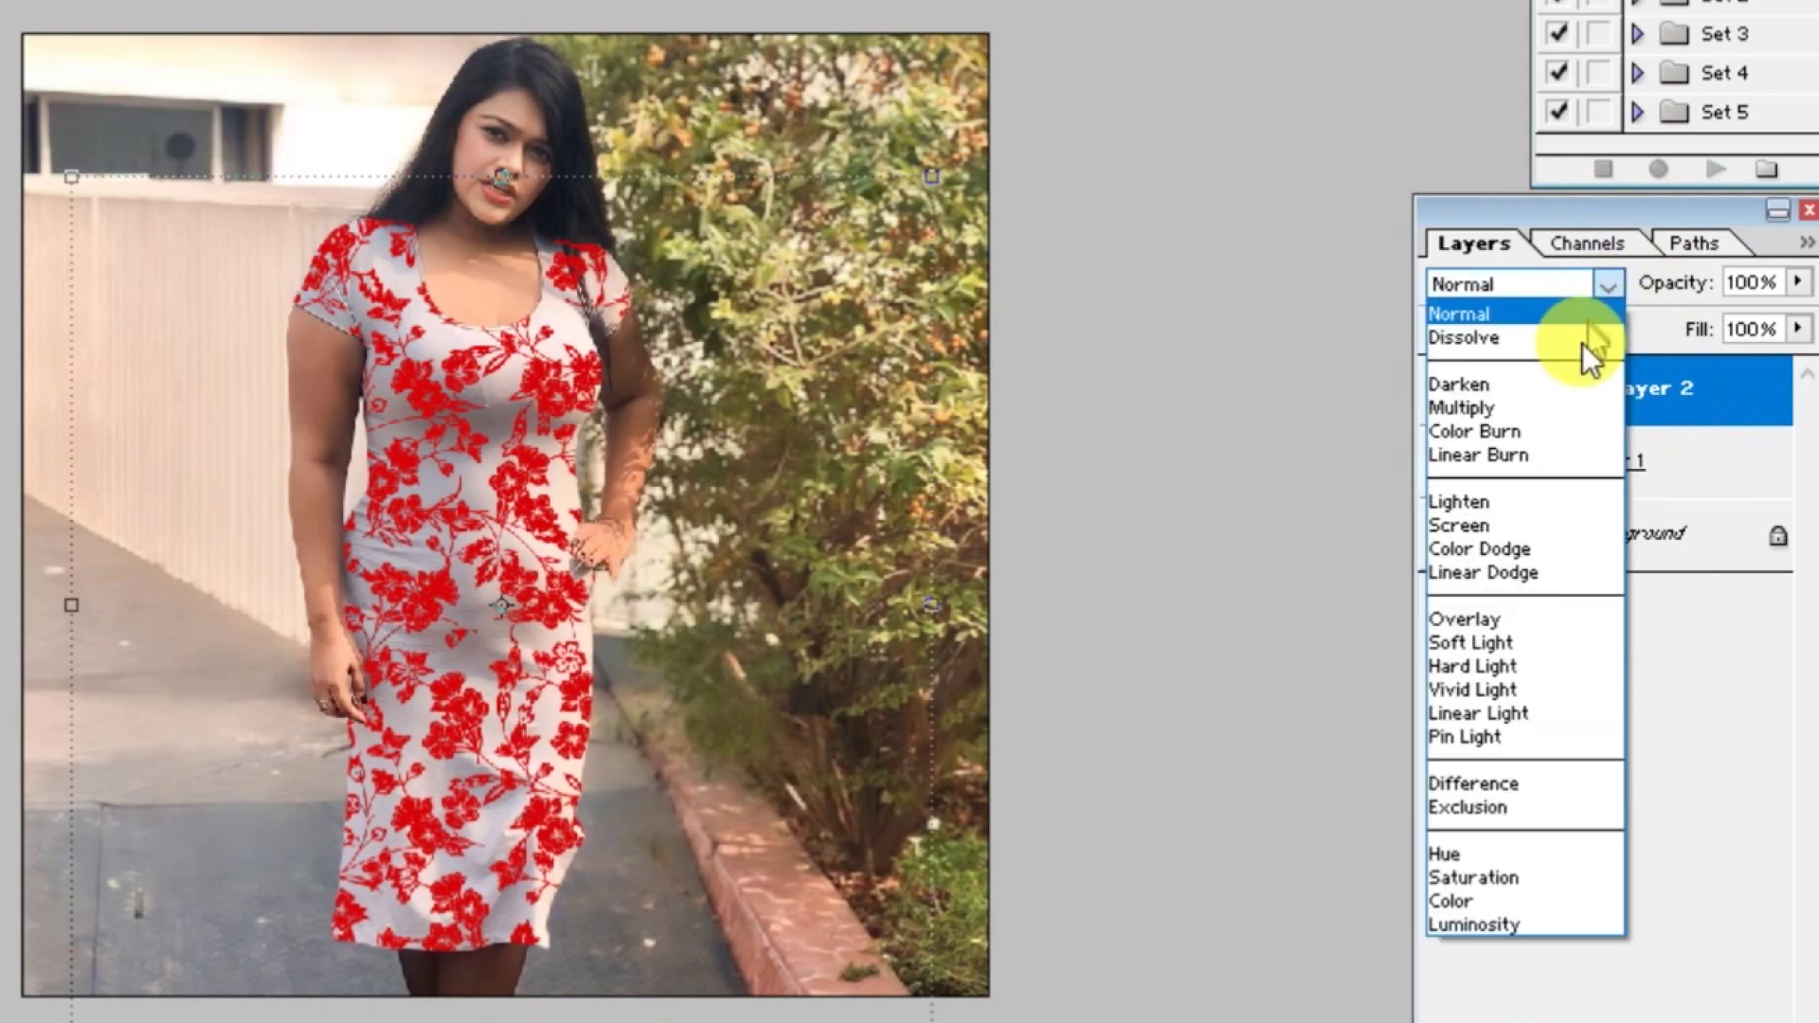
{"action": "left_click", "coordinate": [1554, 407]}
{"action": "left_click", "coordinate": [1540, 428], "text": "alt"}
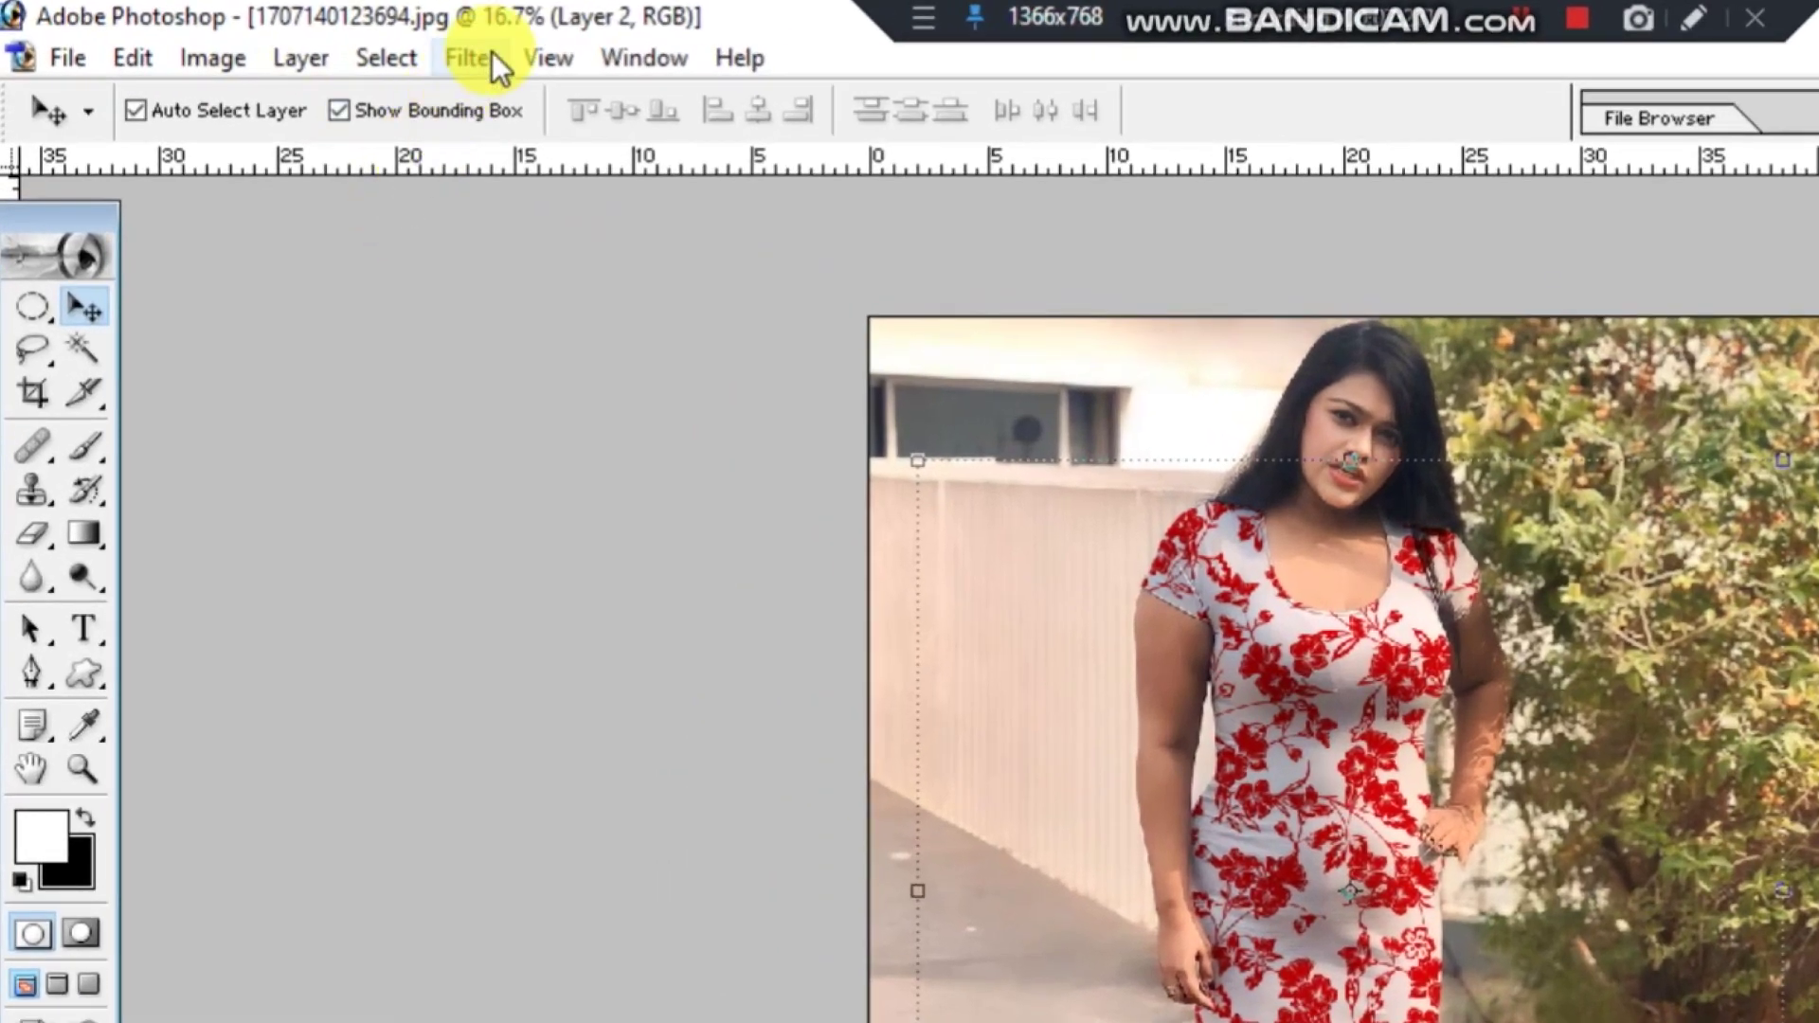
{"action": "left_click", "coordinate": [492, 57]}
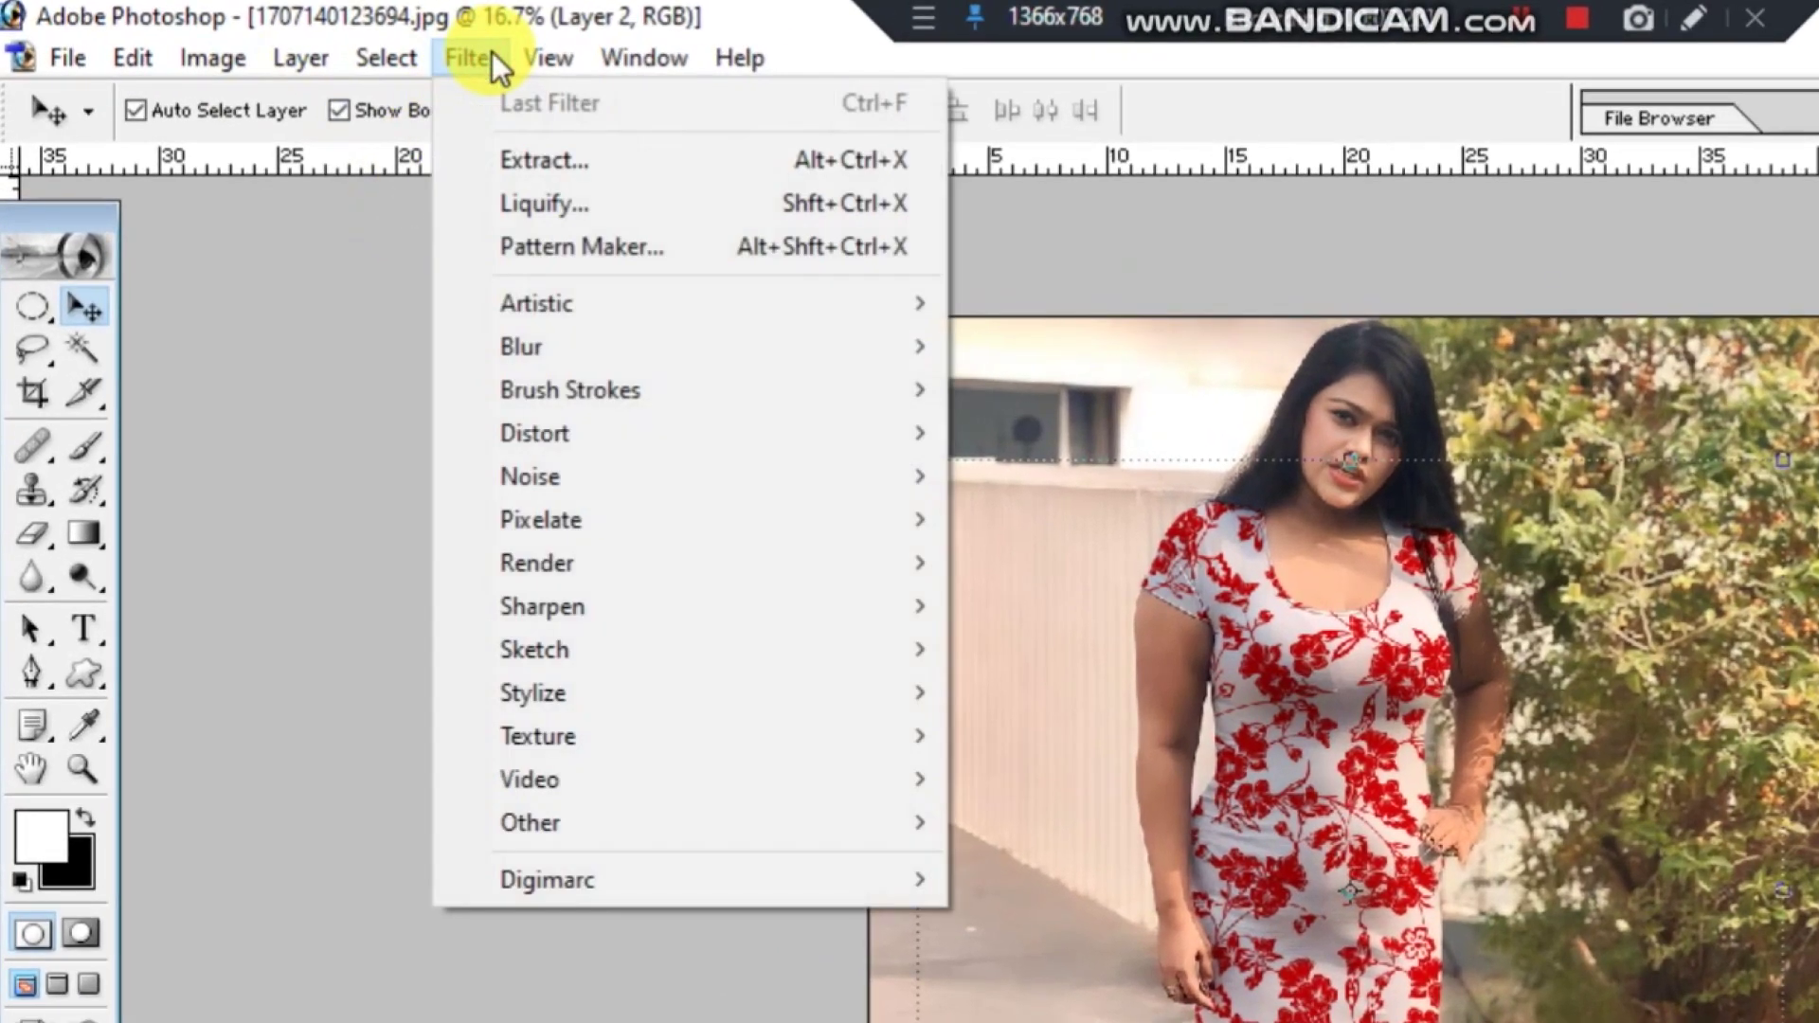
{"action": "mouse_move", "coordinate": [535, 434]}
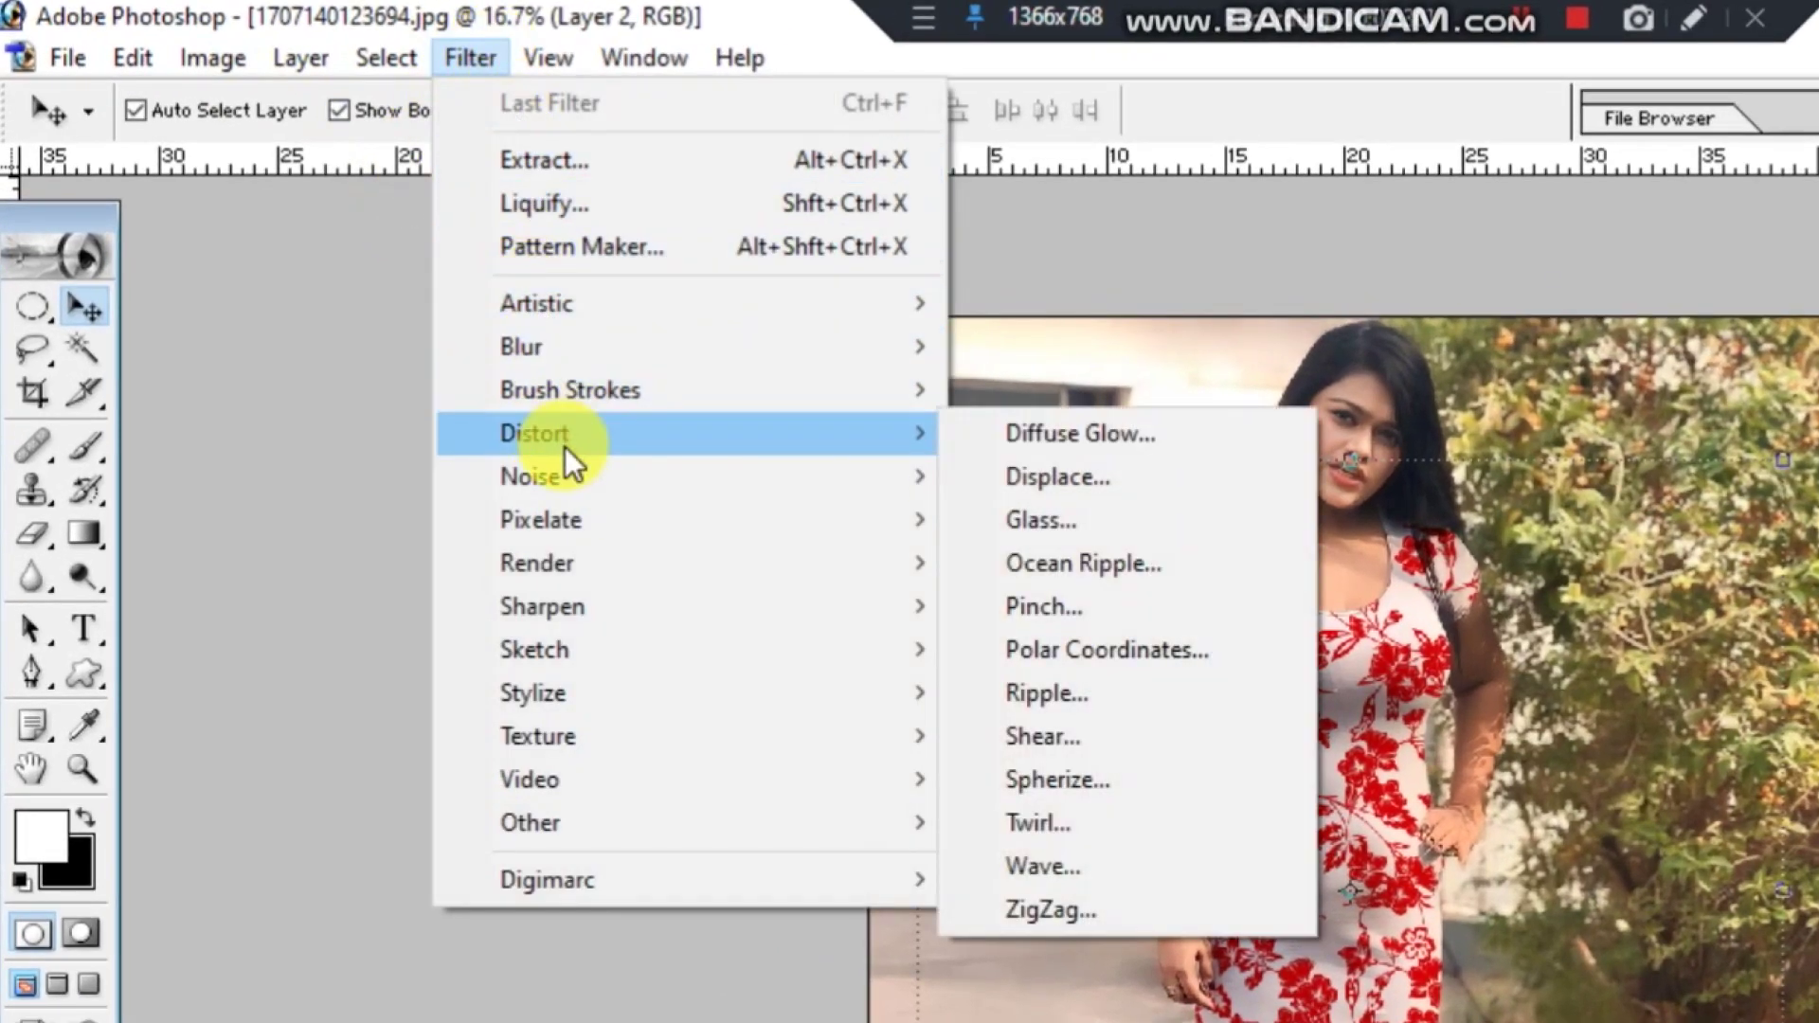
Step: Run Distort > Displace on the texture with 10% horizontal and vertical scale
{"action": "left_click", "coordinate": [1116, 470]}
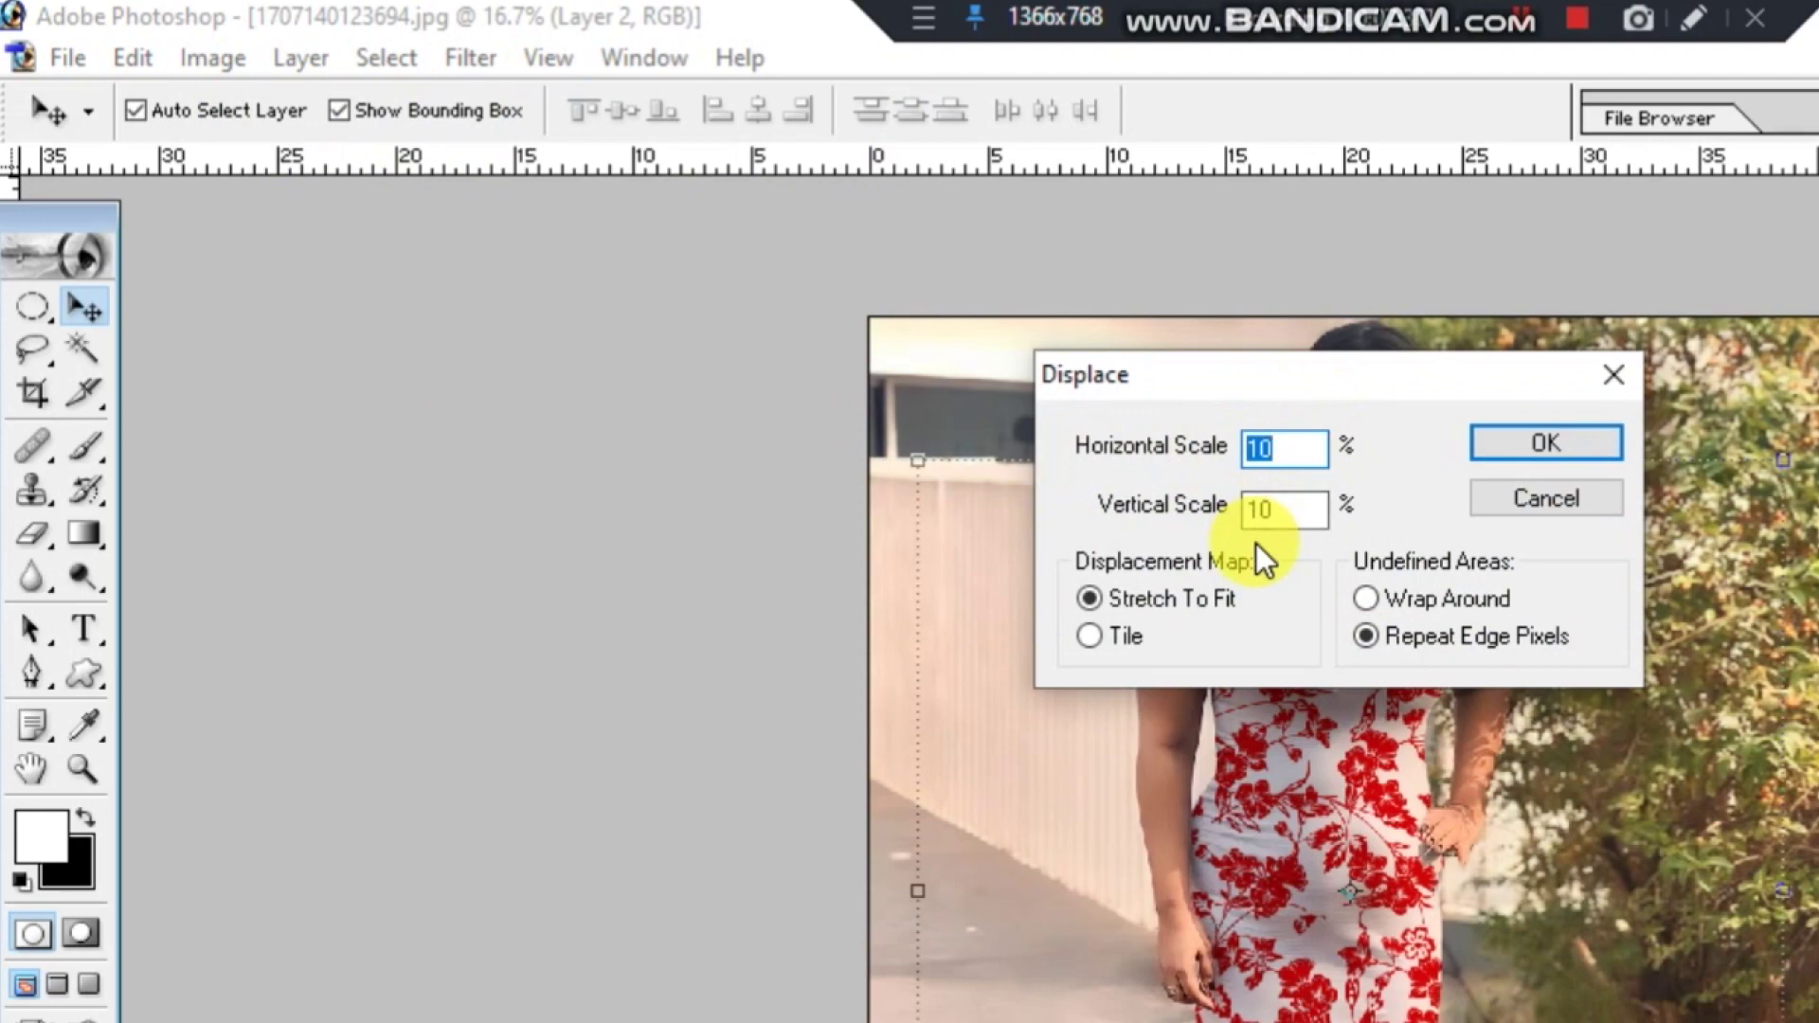
{"action": "left_click", "coordinate": [1577, 450]}
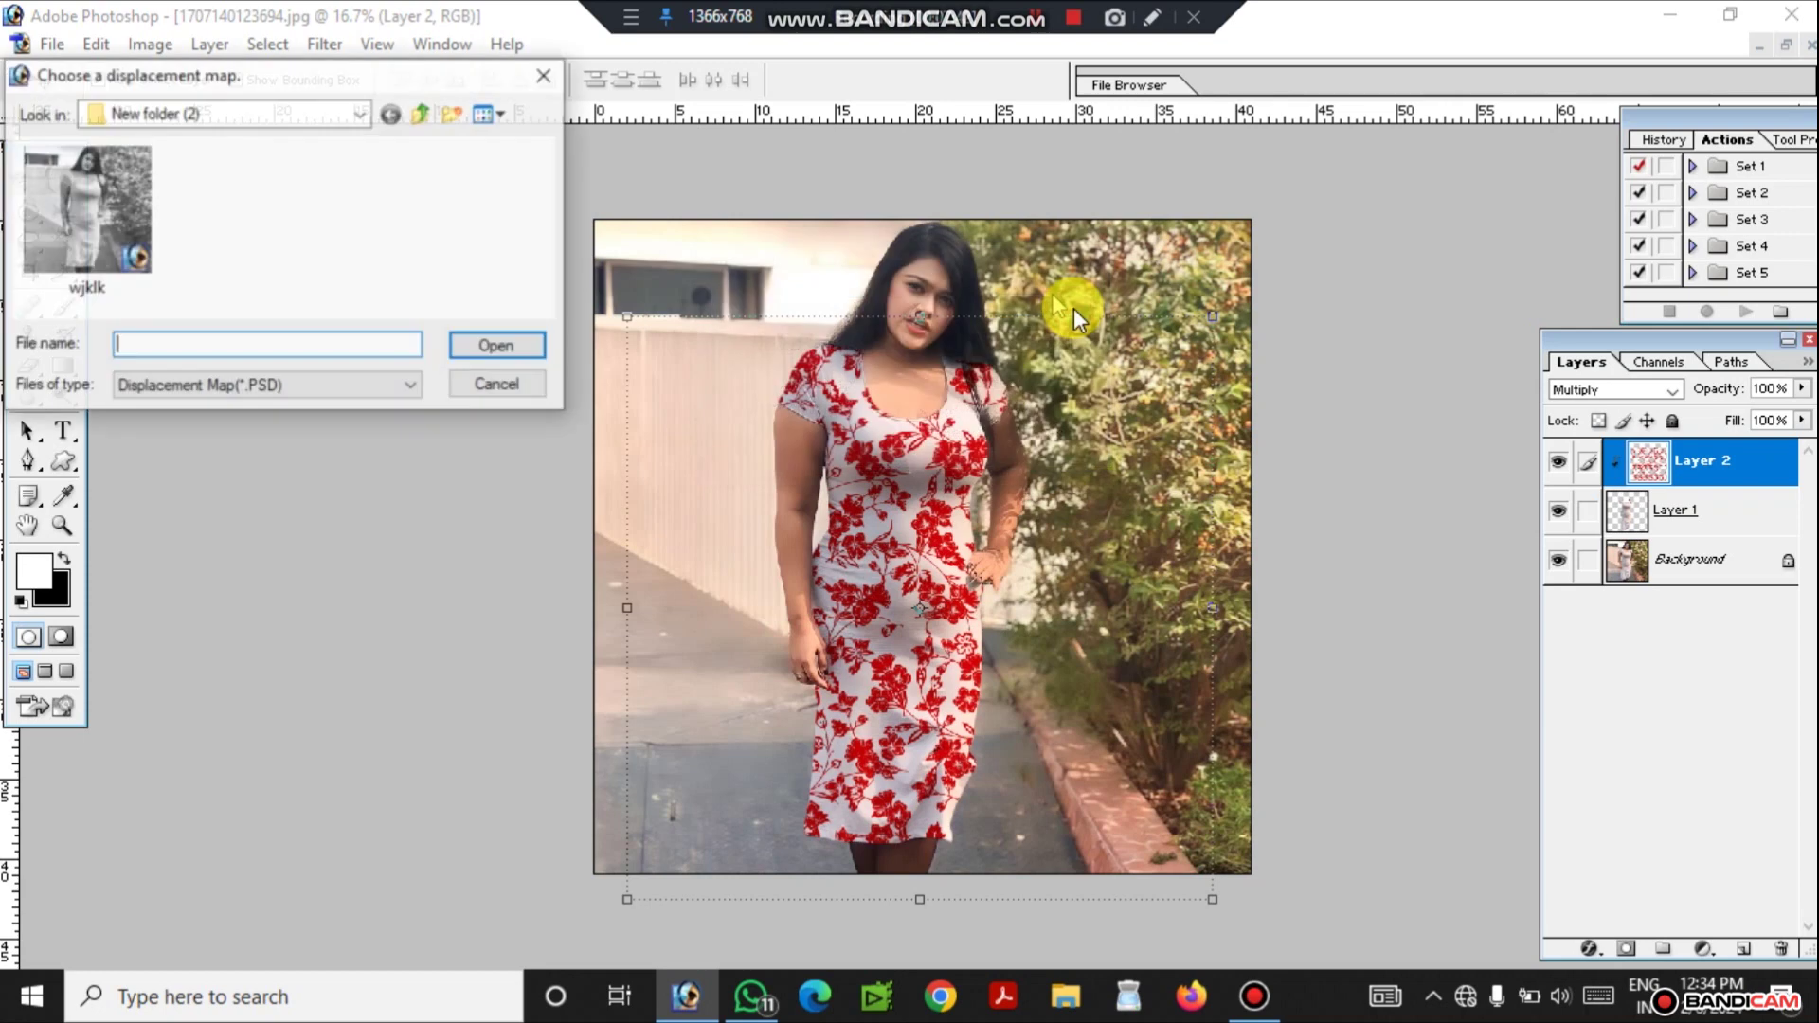
Step: Use wjklk.psd as the displacement map so the pattern bends with the dress folds
{"action": "left_click_drag", "start_coordinate": [338, 72], "coordinate": [532, 181]}
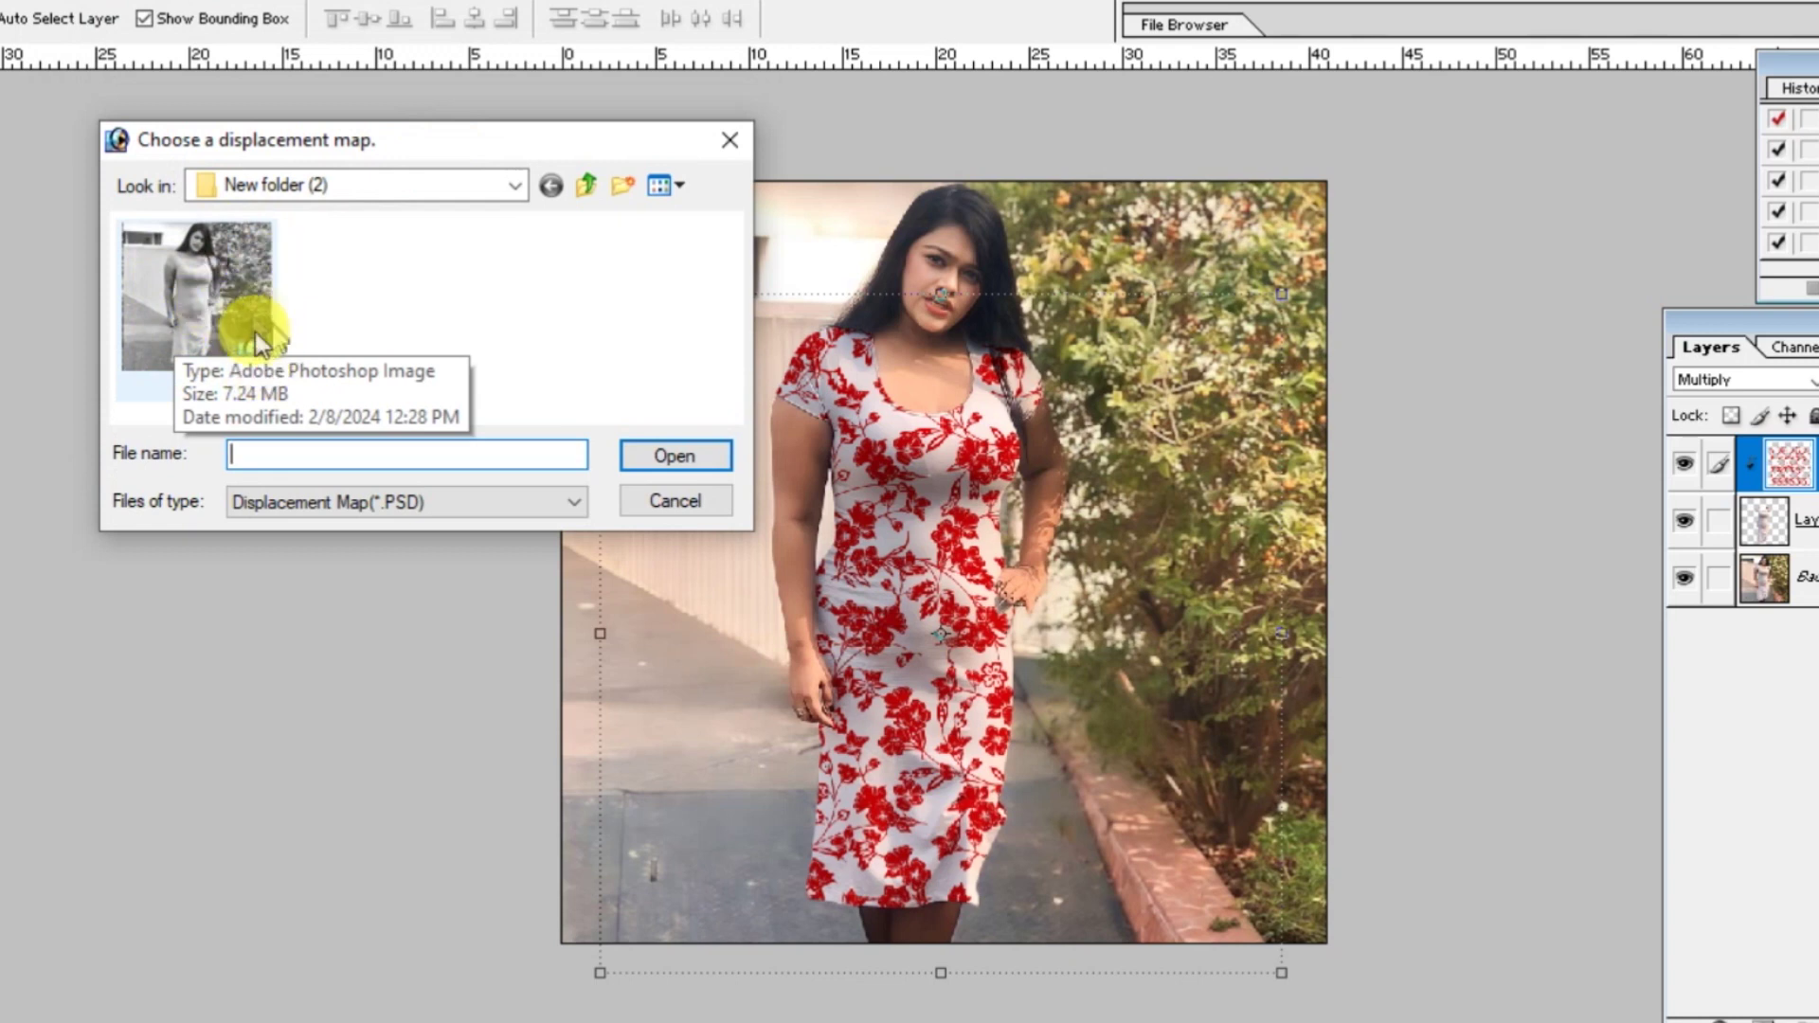
{"action": "left_click", "coordinate": [190, 291]}
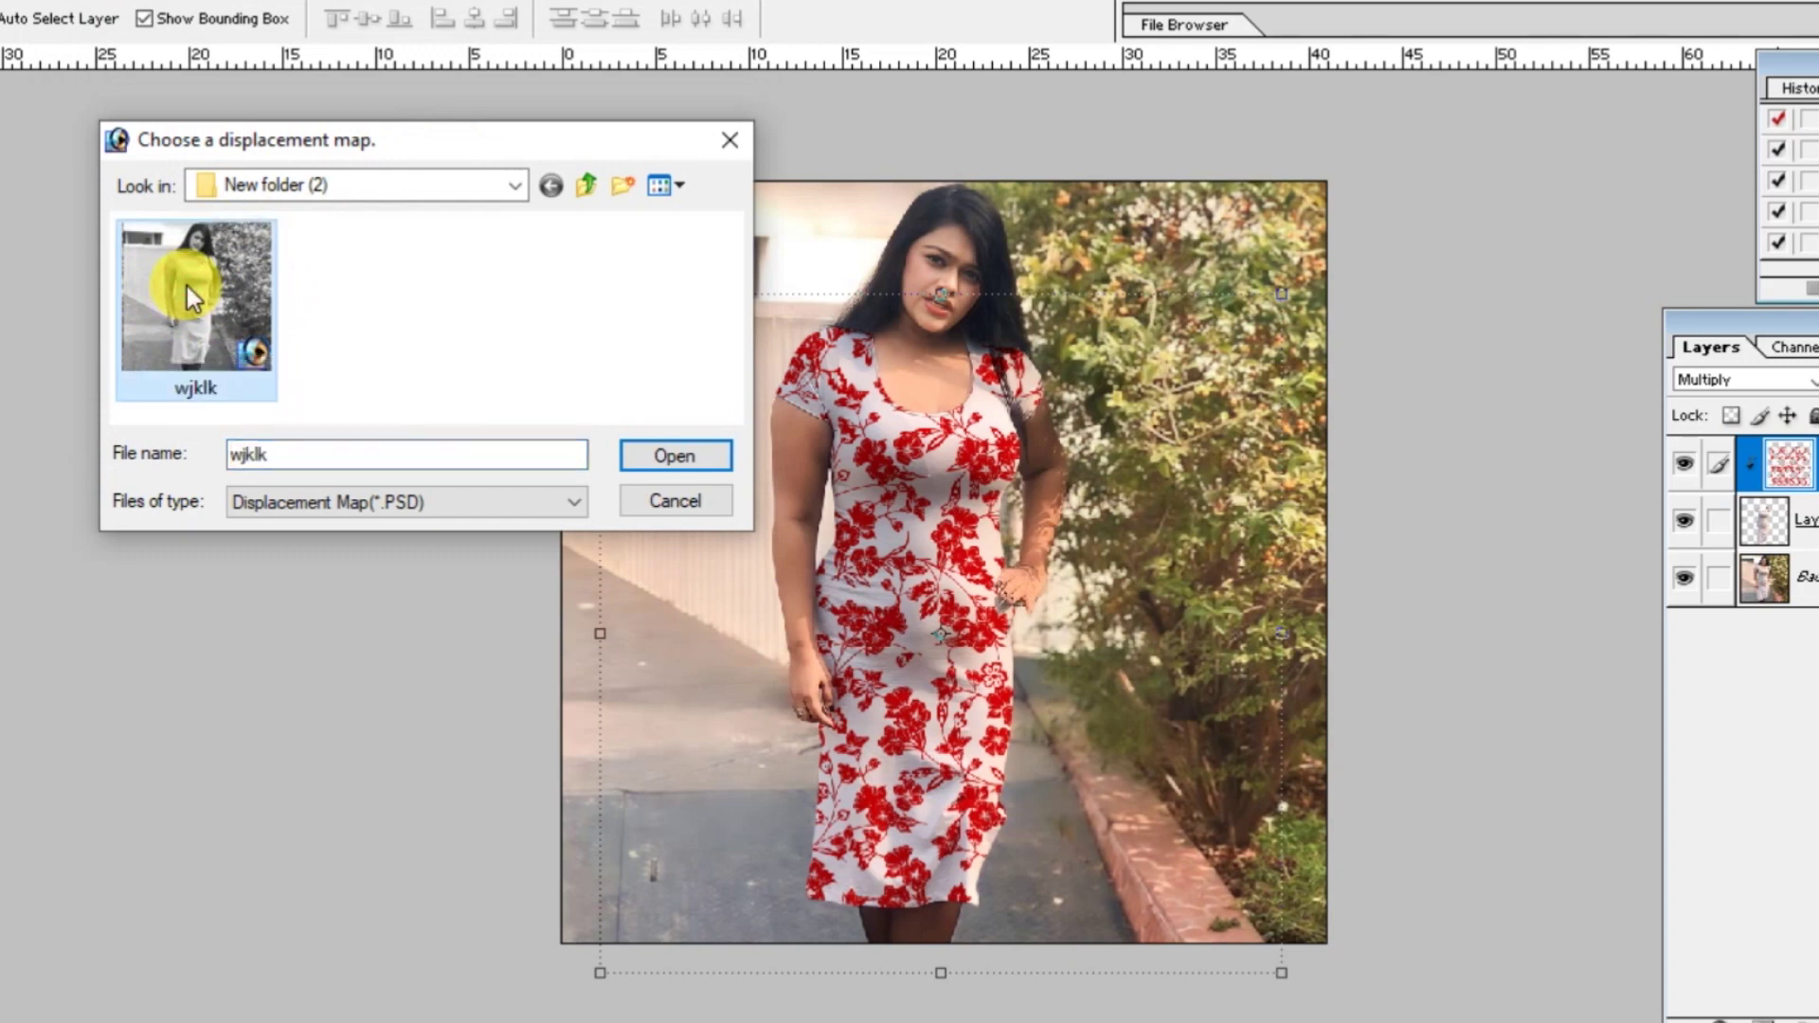
{"action": "left_click", "coordinate": [667, 458]}
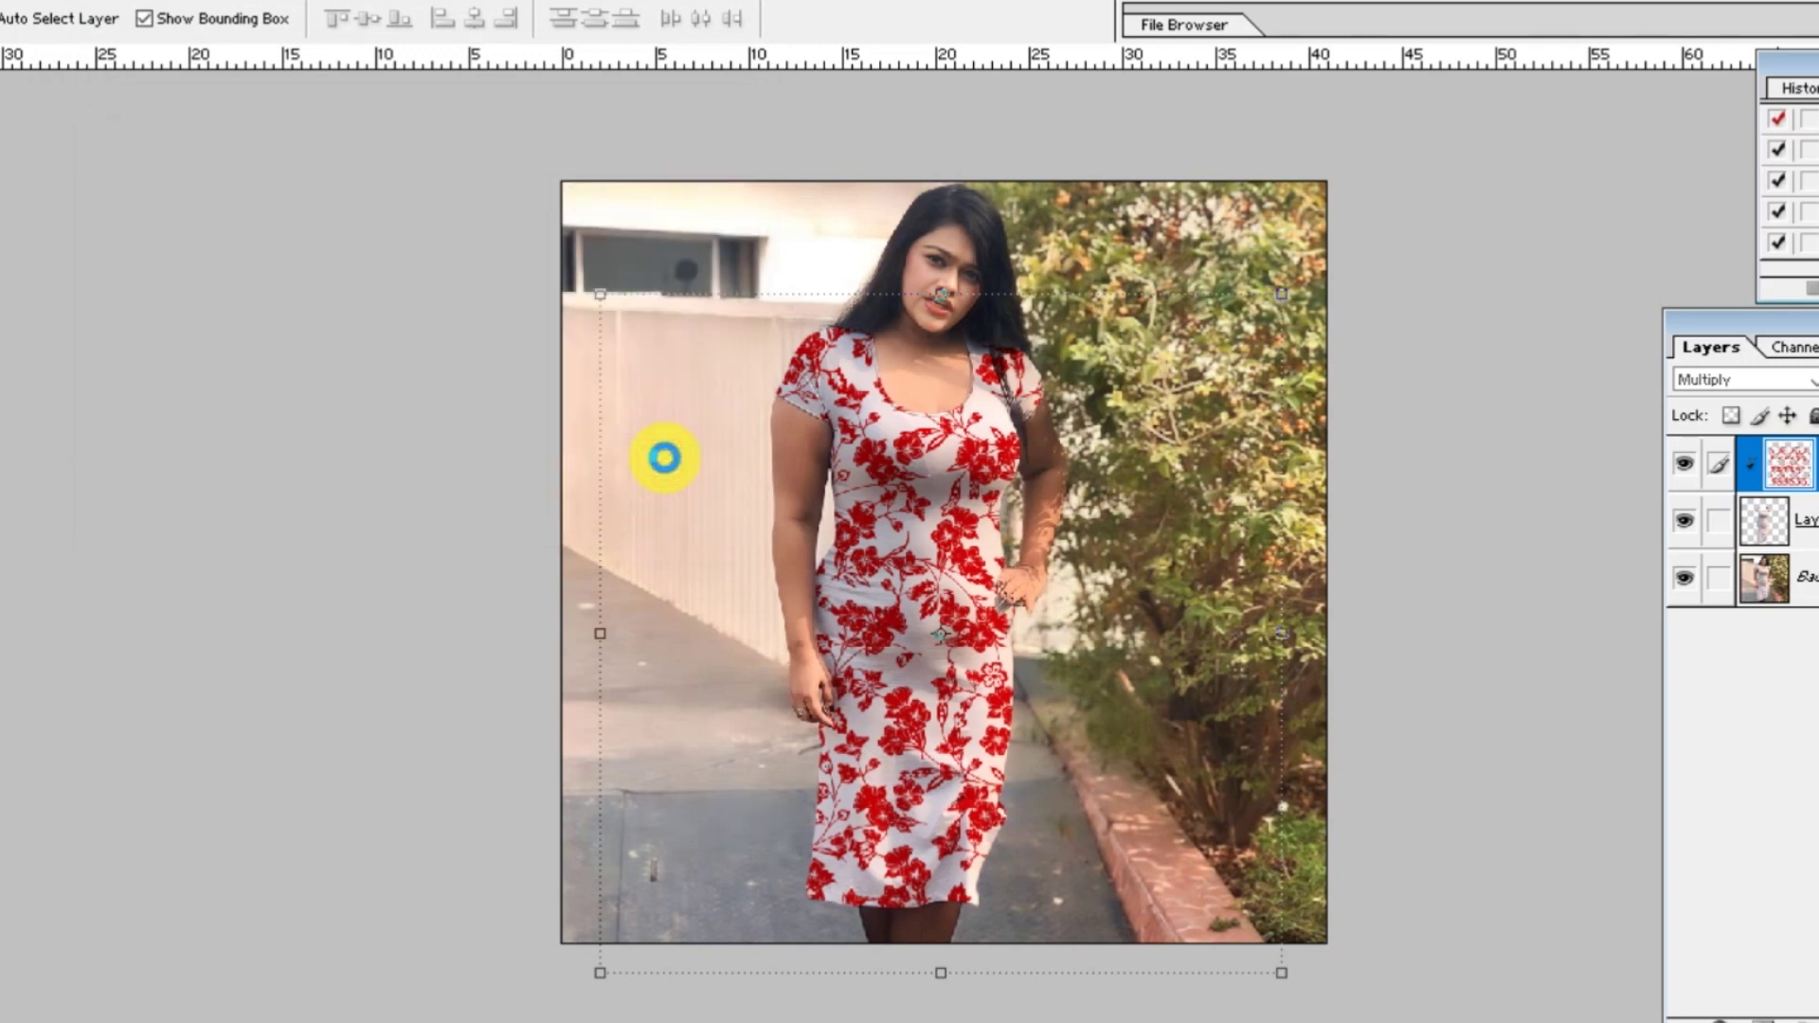